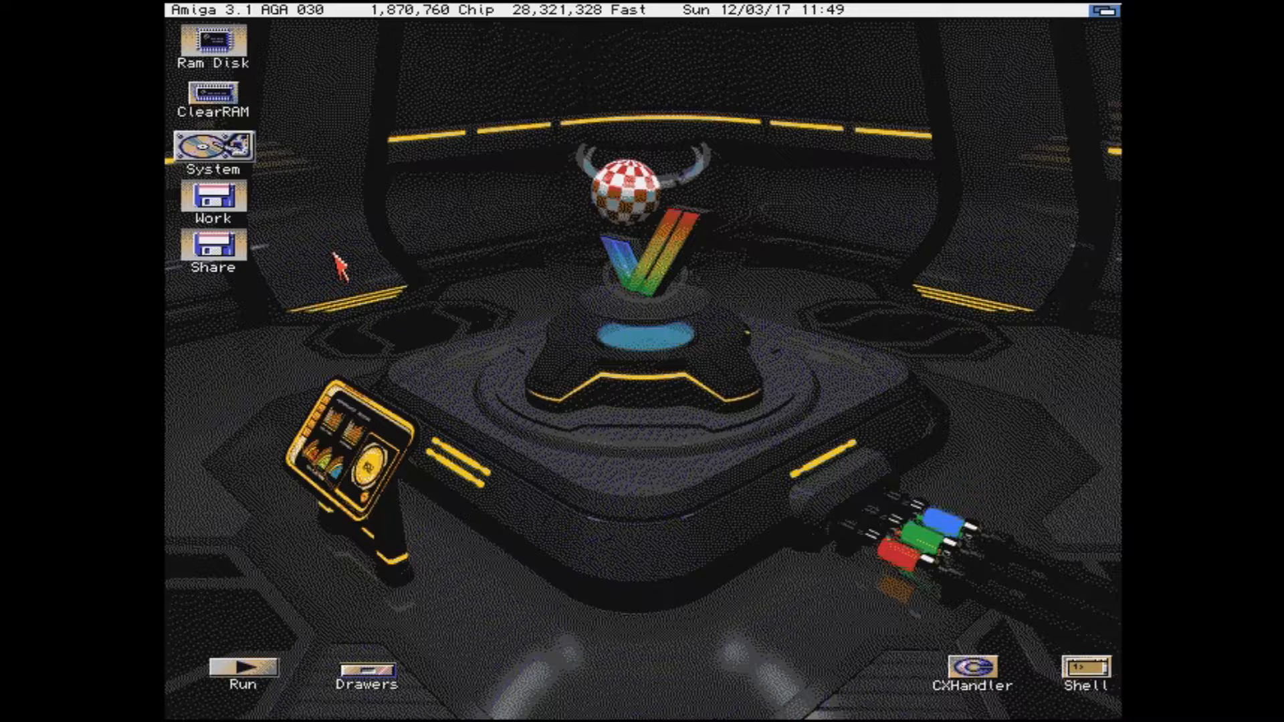
Open the YAM drawer on the Work drive, enlarge its window and launch the YAM mail program
double_click(217, 204)
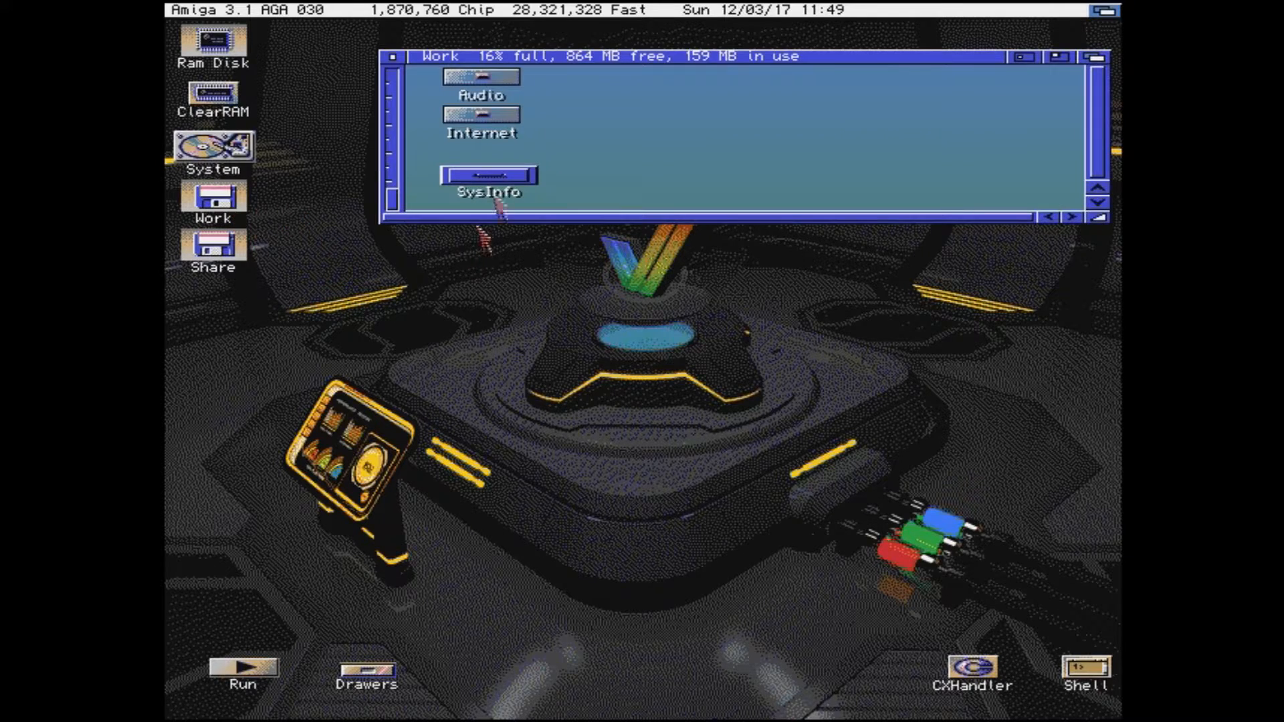
double_click(442, 293)
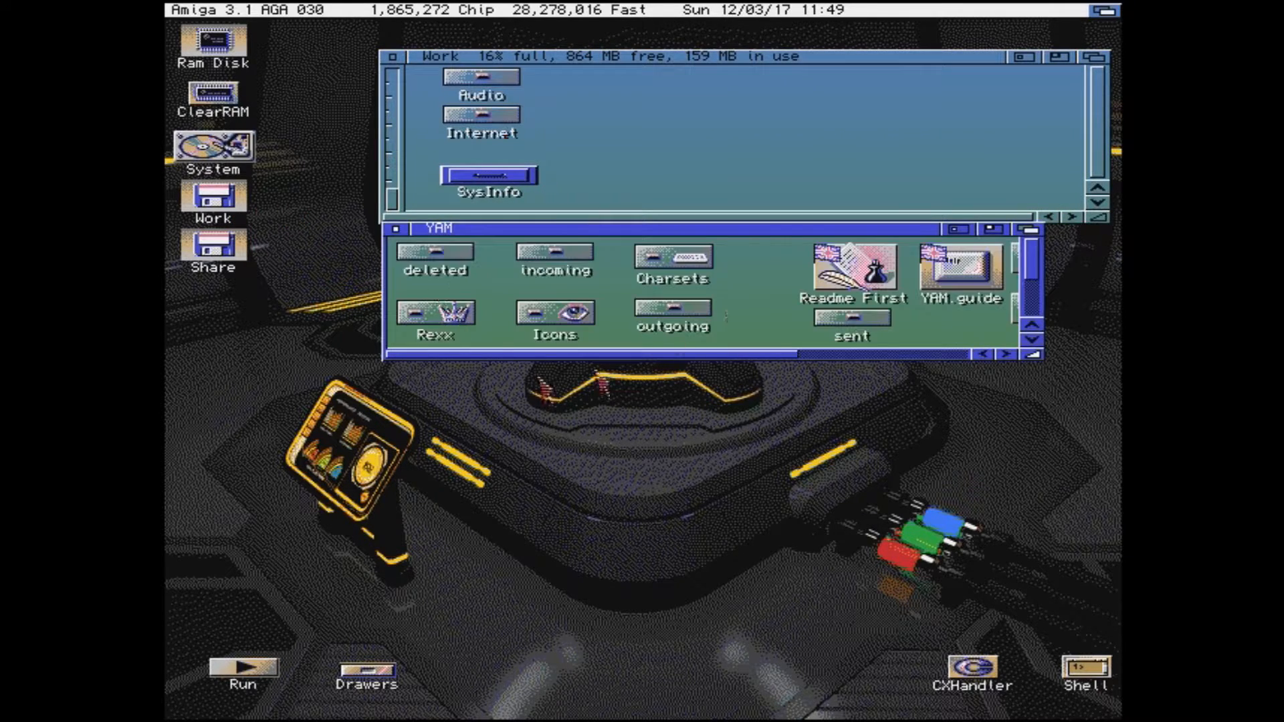
drag(1033, 355, 1105, 483)
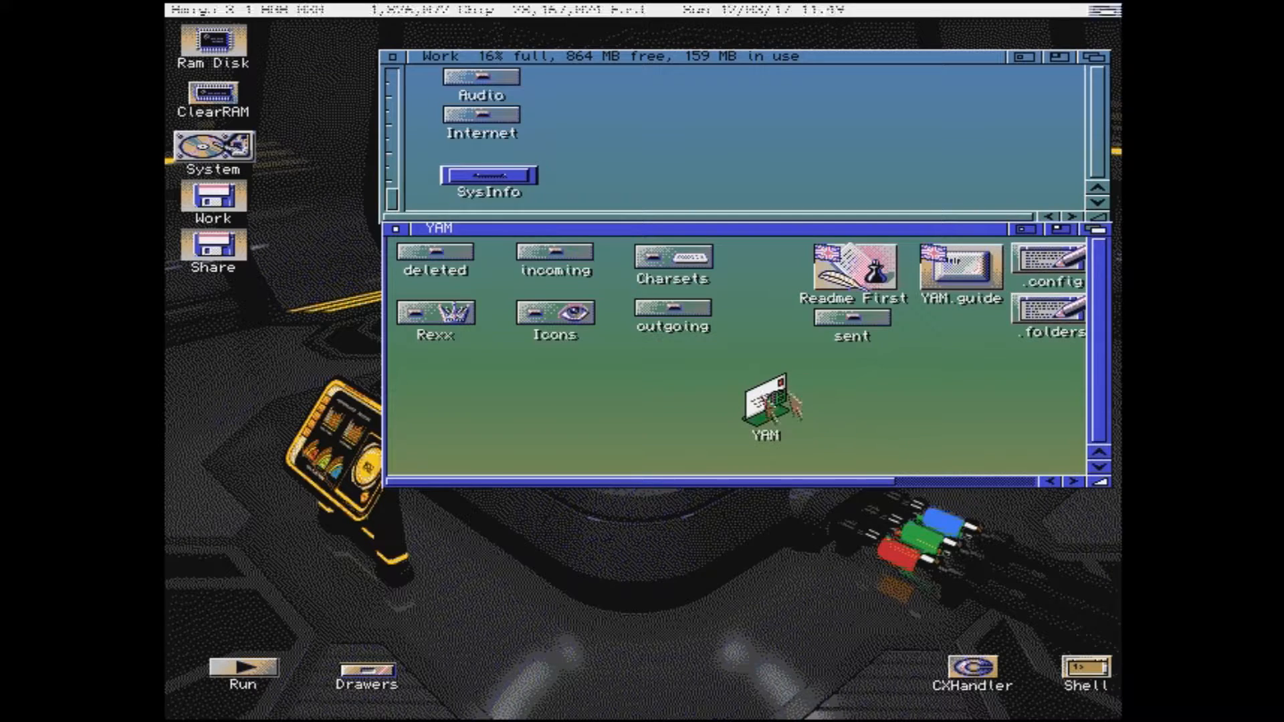
double_click(768, 399)
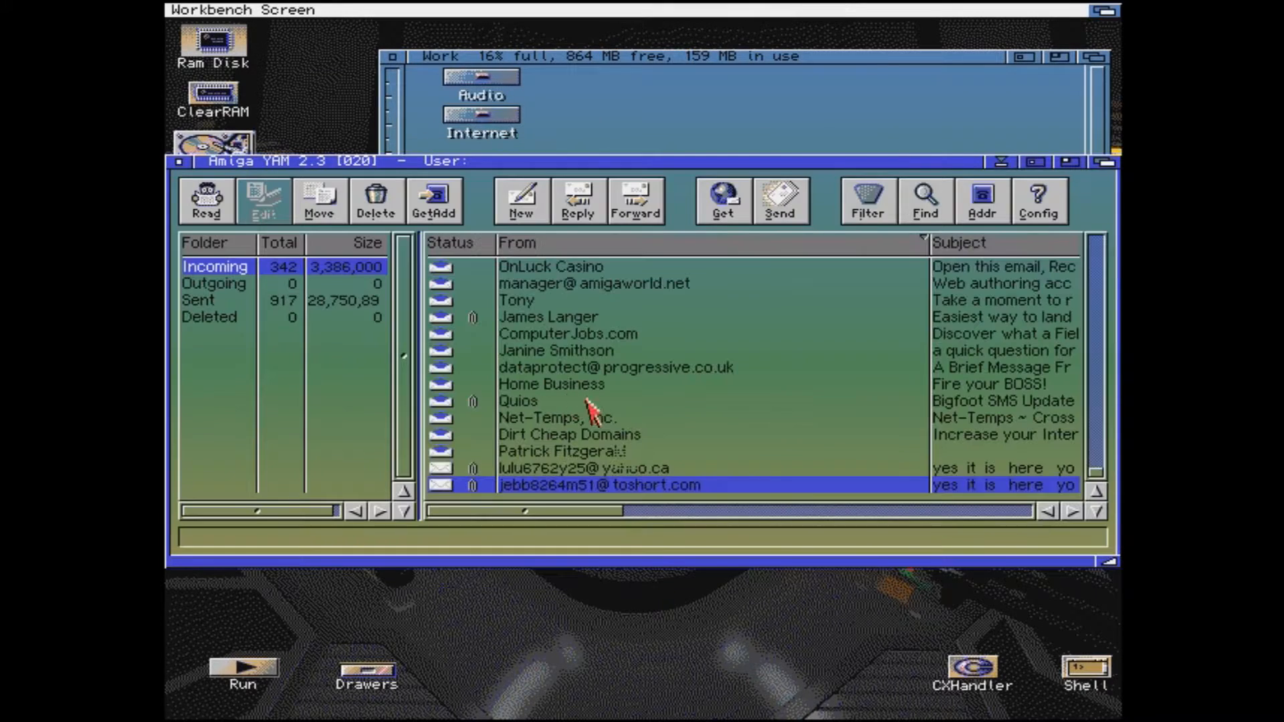
Examine the senders and subjects in the Incoming message list, and check the Sent folder before returning to Incoming
click(1096, 401)
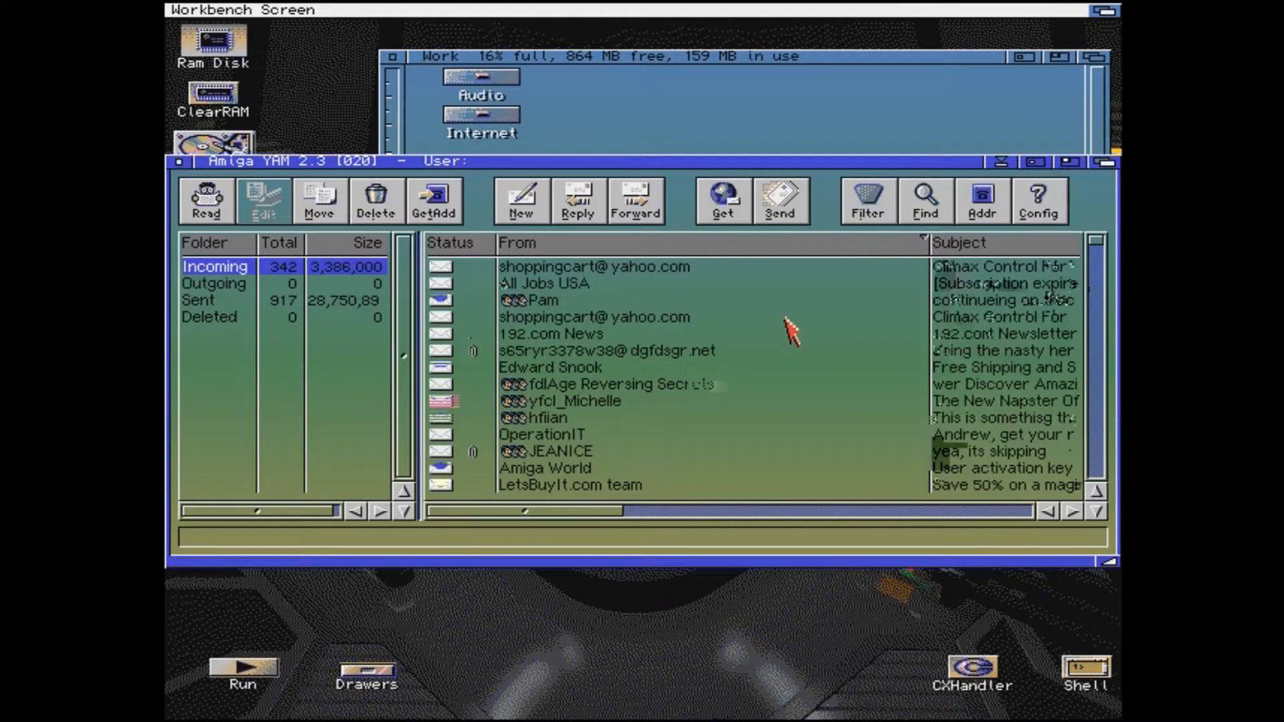
scroll(783, 317, down, 6)
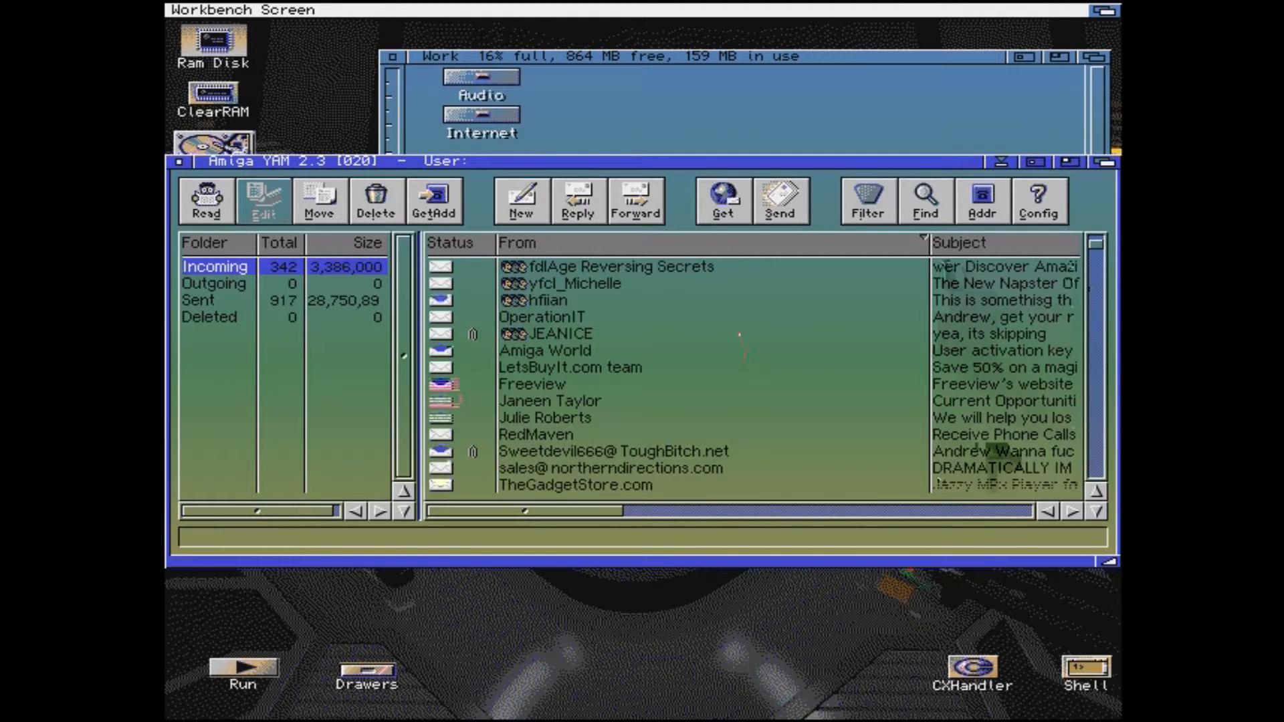
scroll(731, 341, down, 4)
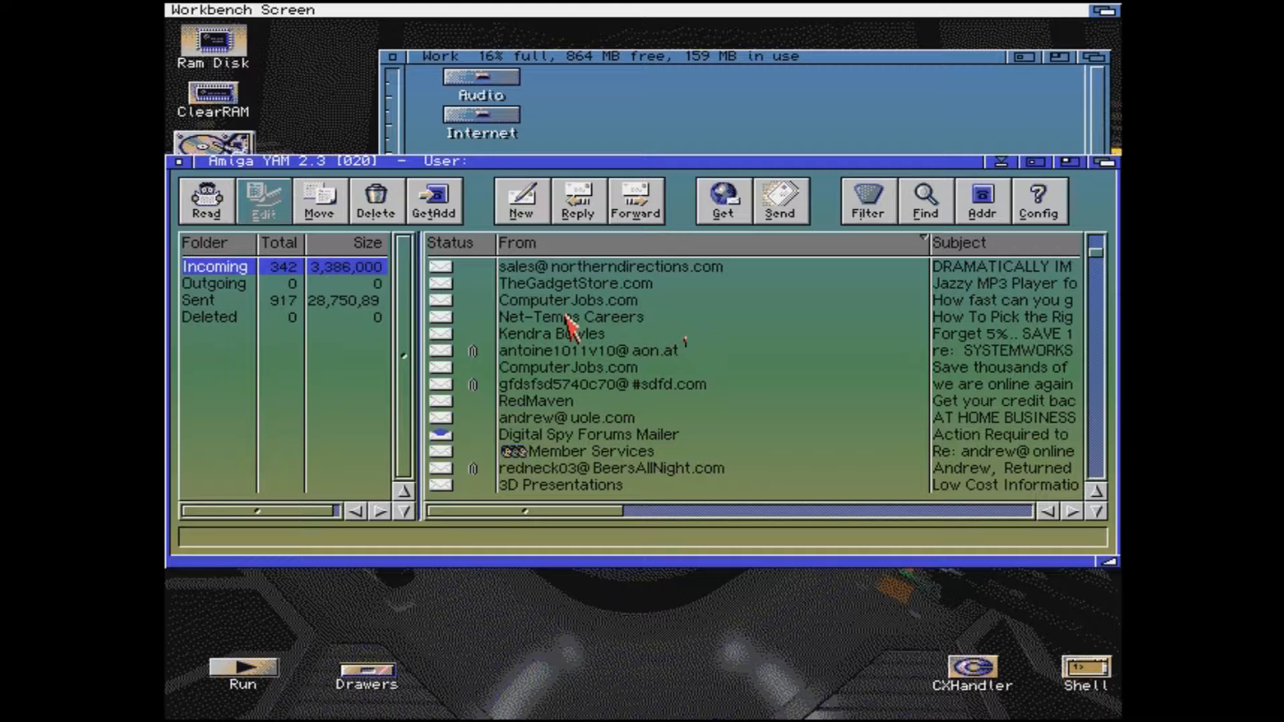
scroll(736, 345, down, 6)
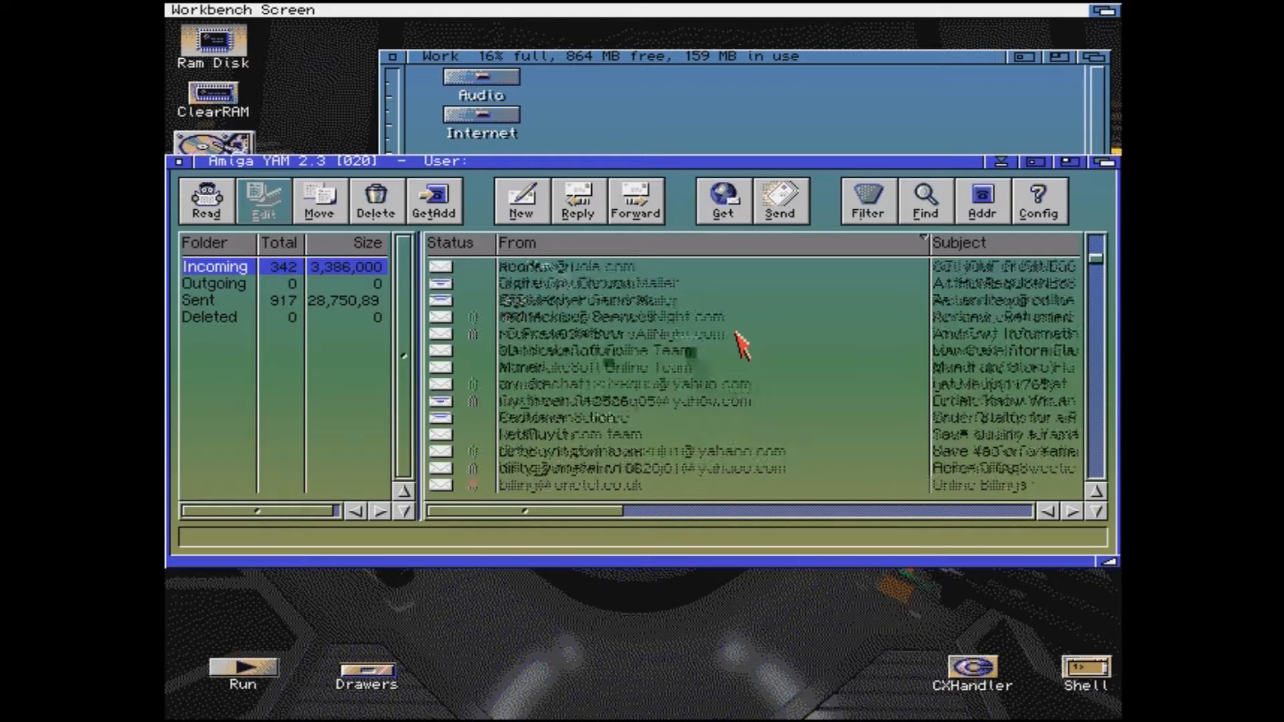
scroll(735, 364, down, 6)
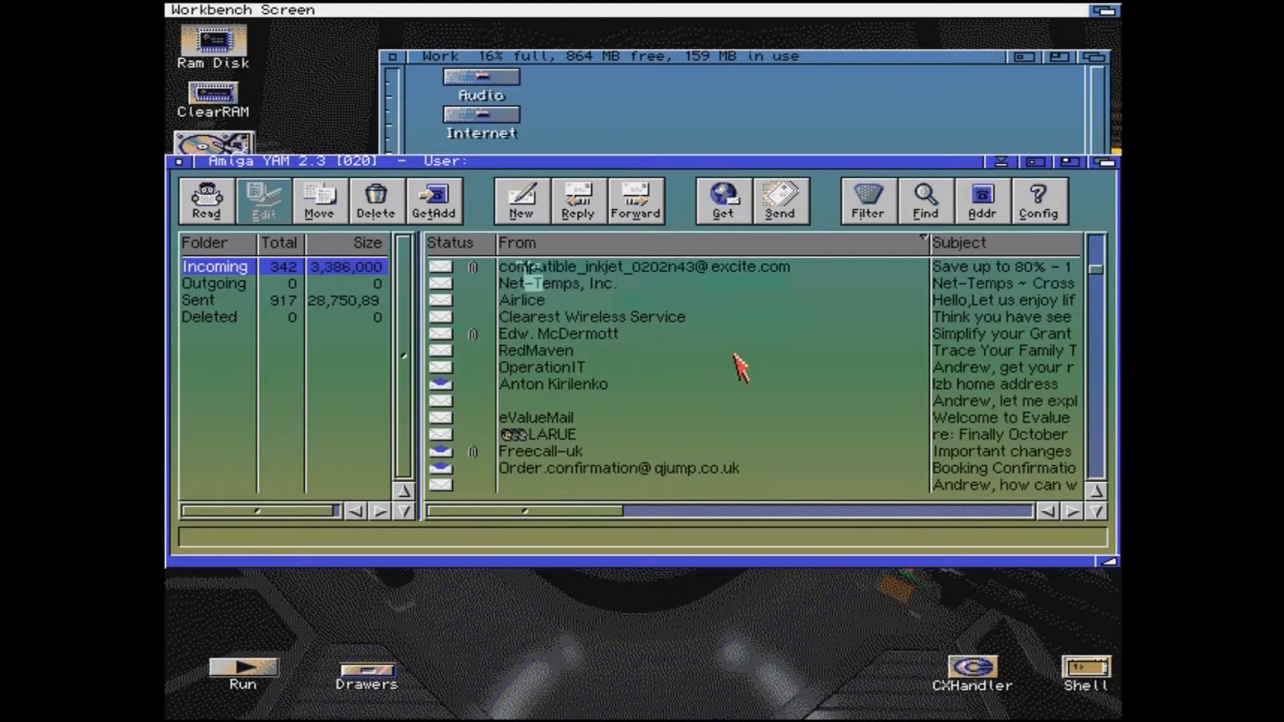
scroll(740, 368, down, 4)
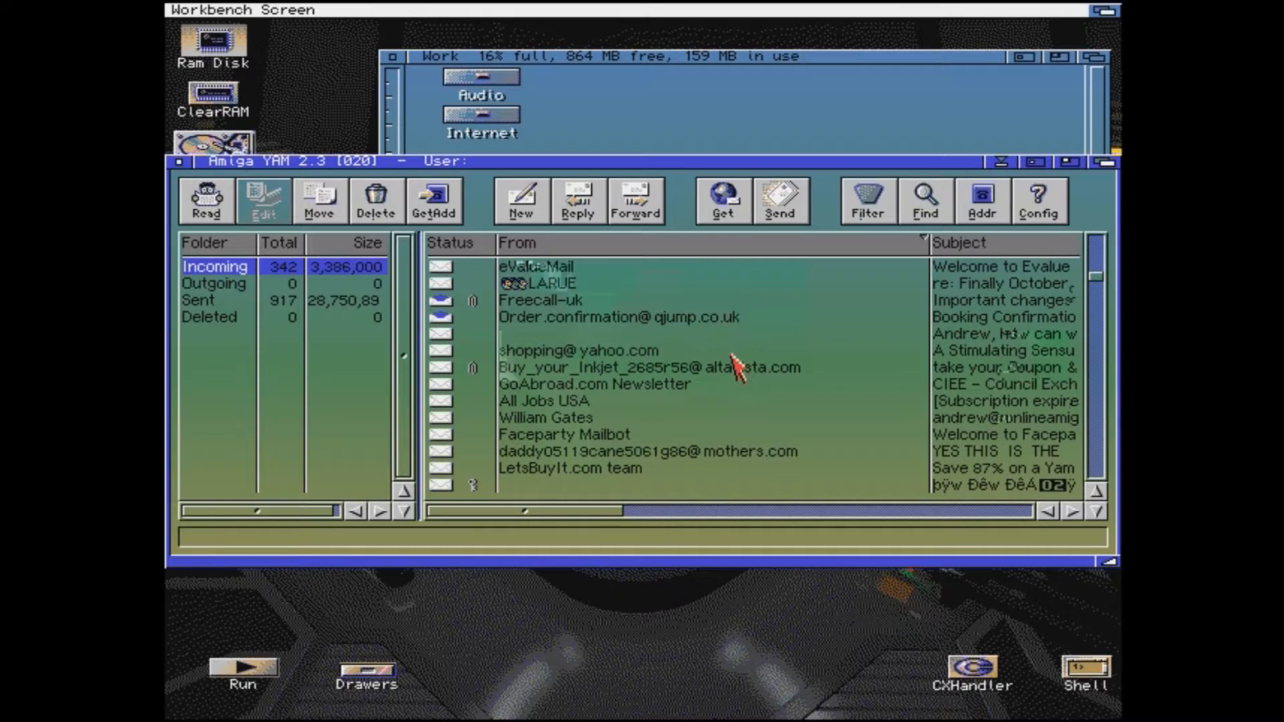
scroll(737, 365, down, 2)
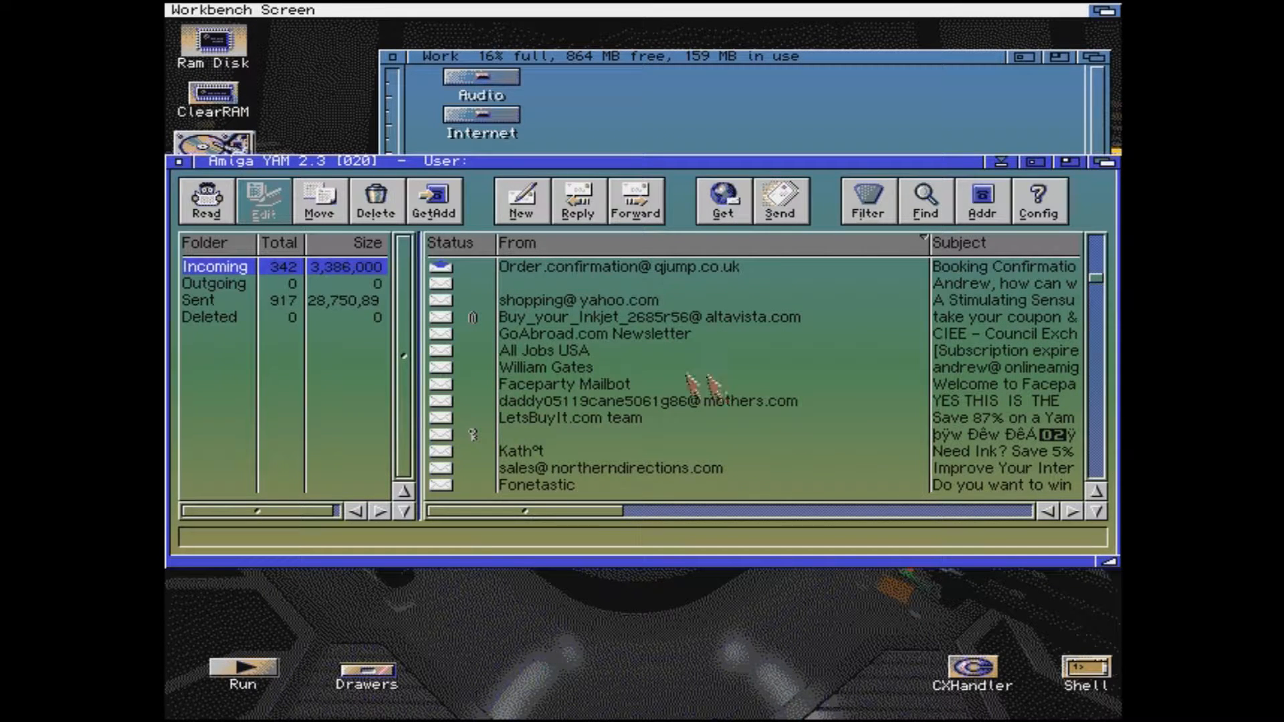
scroll(711, 498, down, 10)
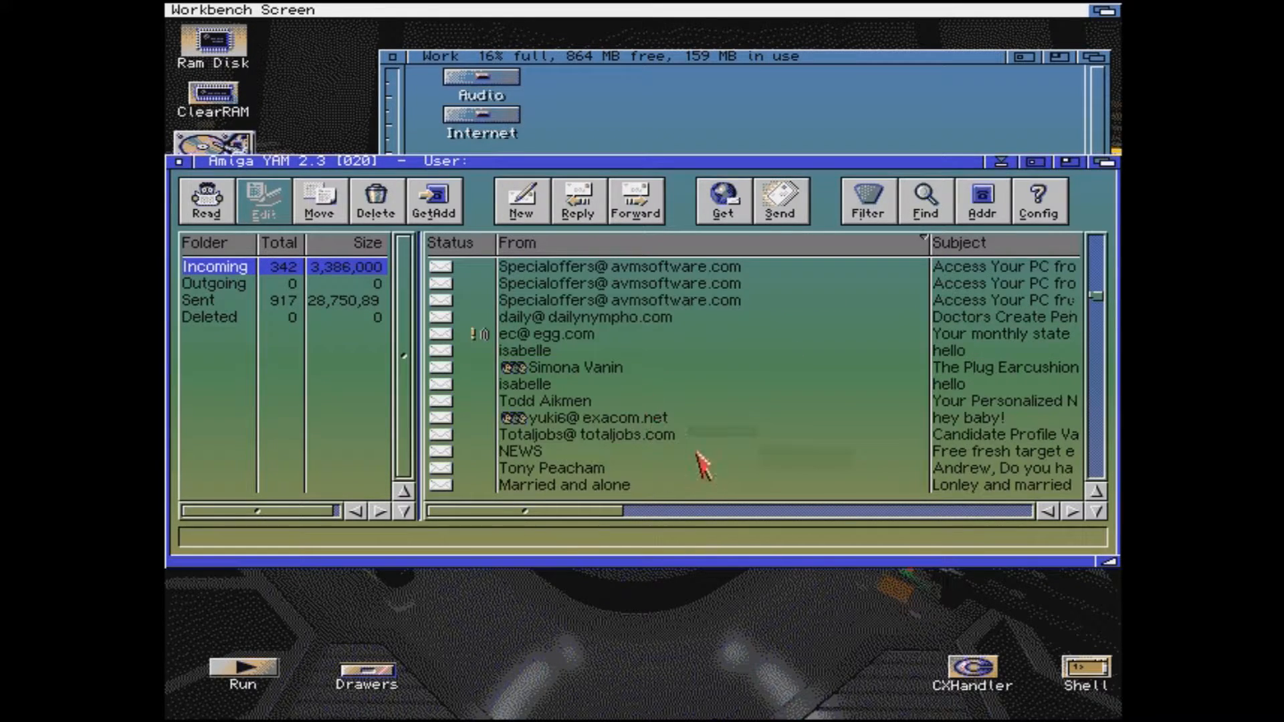
click(204, 301)
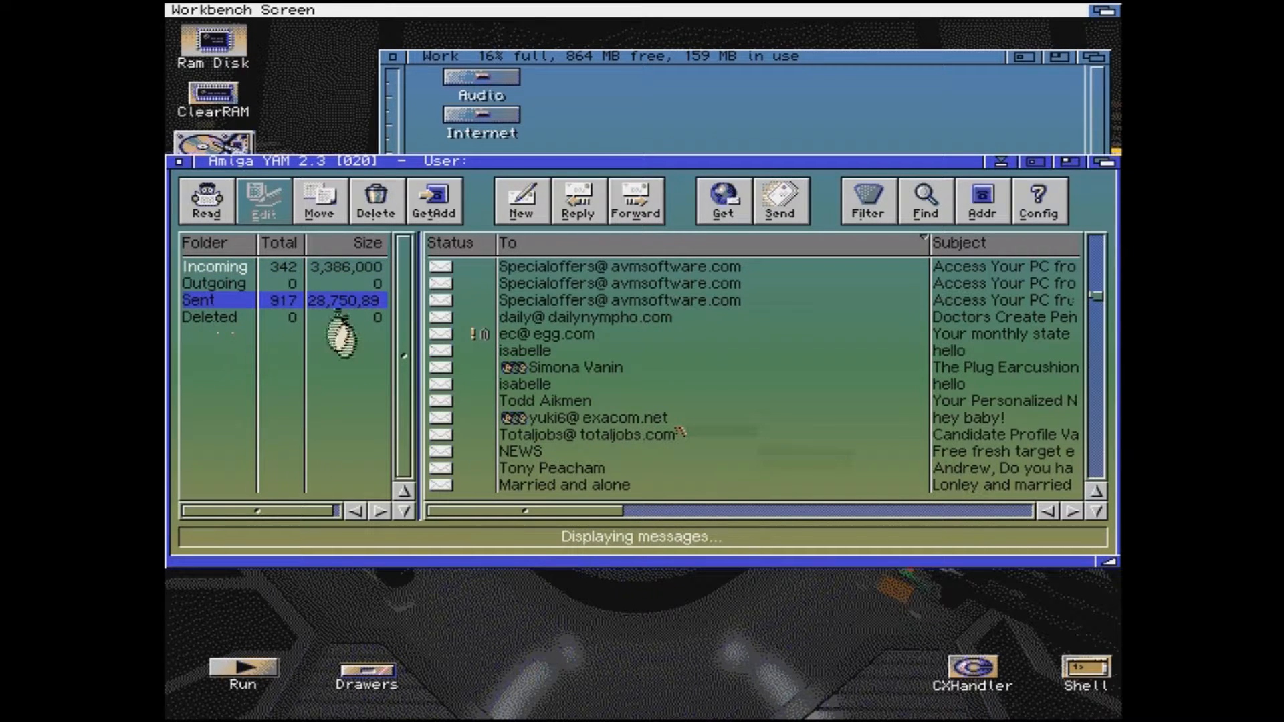
click(315, 270)
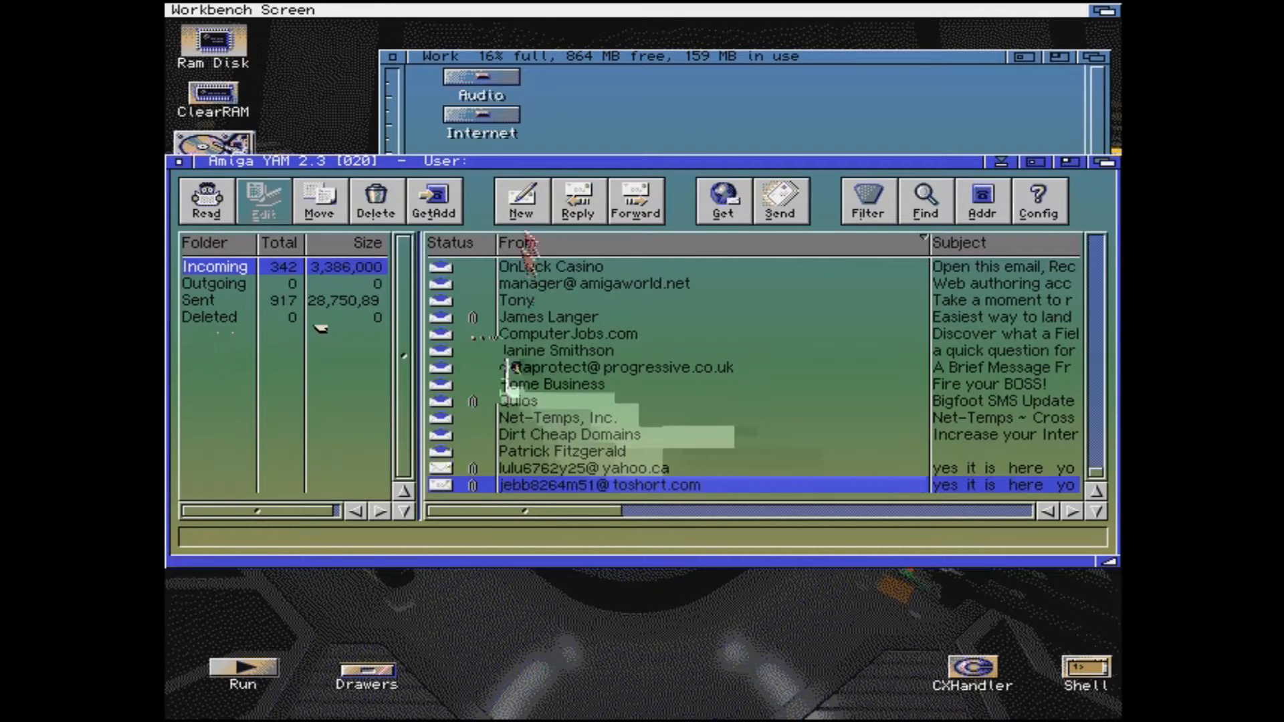
View the window for writing a new message and close it without composing anything
click(523, 204)
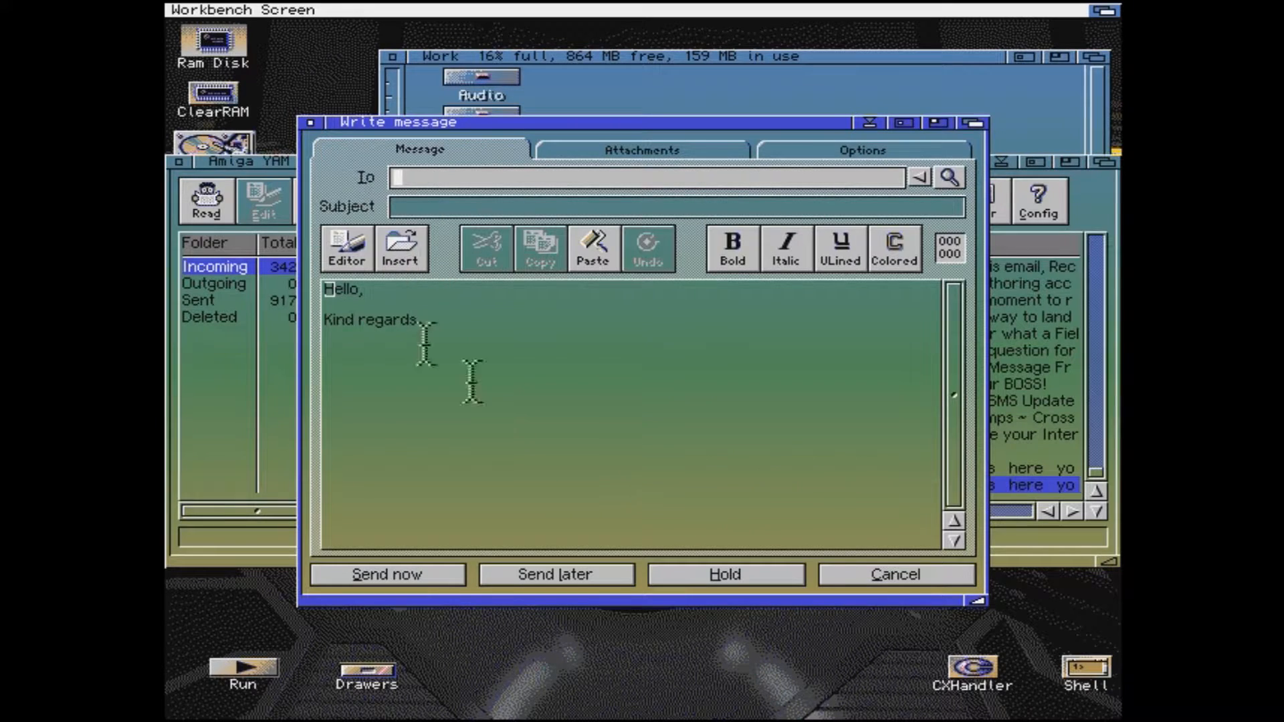
click(311, 123)
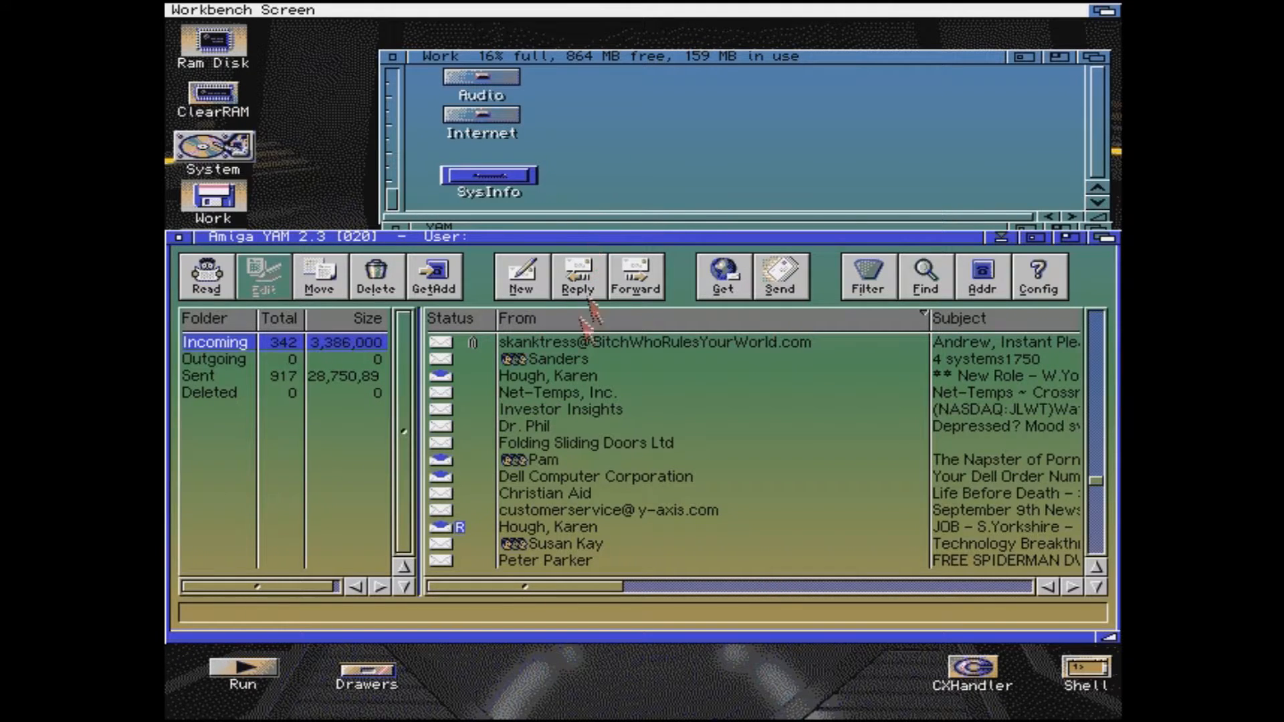
Move the mail window down to uncover the YAM drawer, and open its incoming drawer
drag(566, 240, 566, 312)
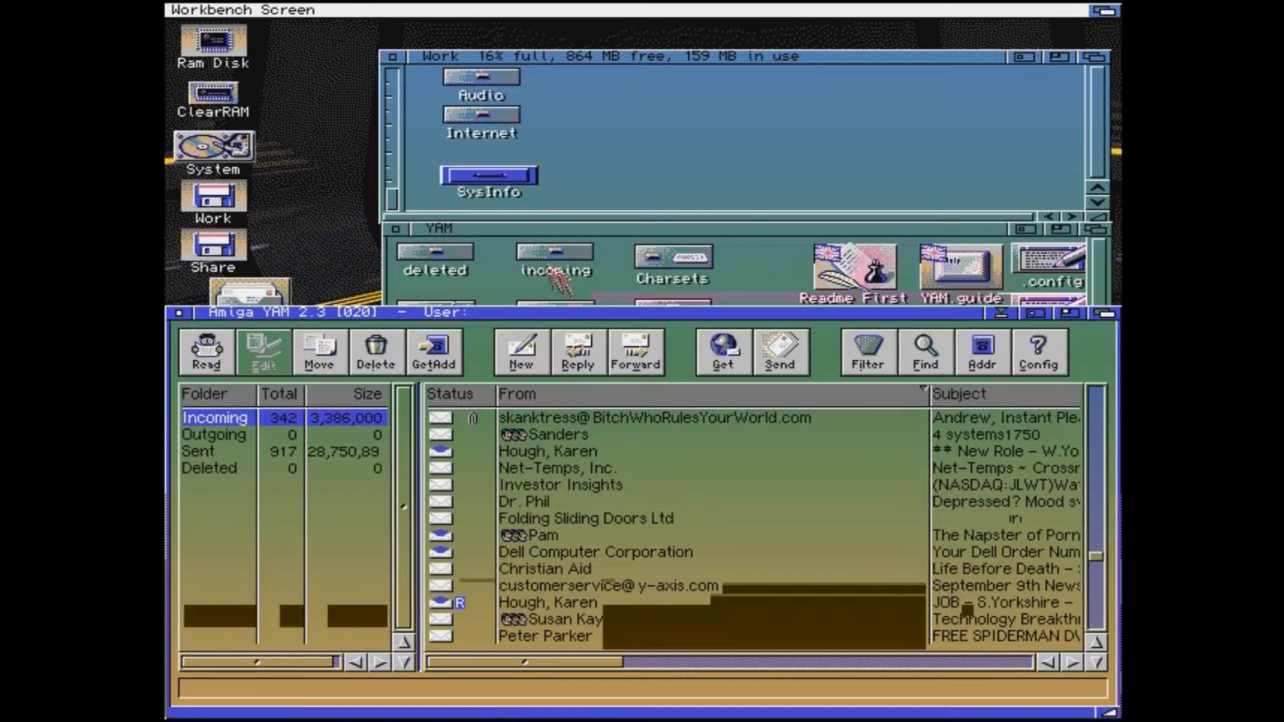
double_click(552, 228)
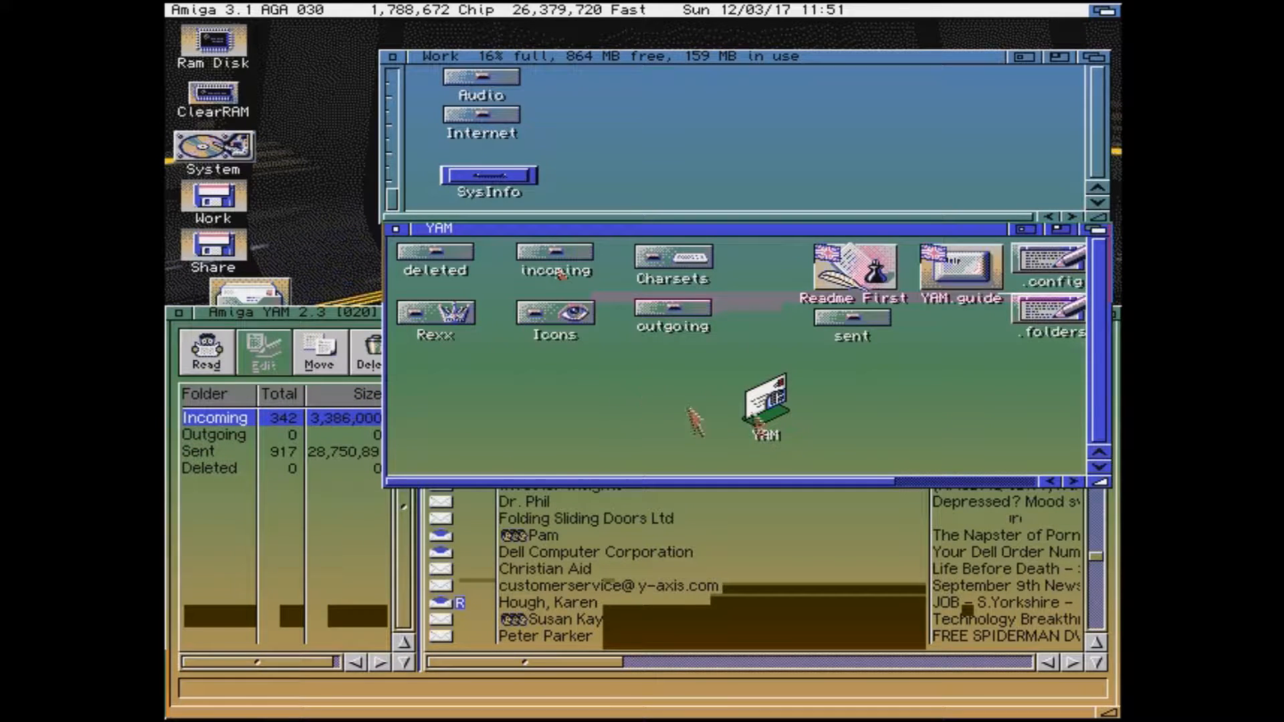
drag(954, 481, 735, 449)
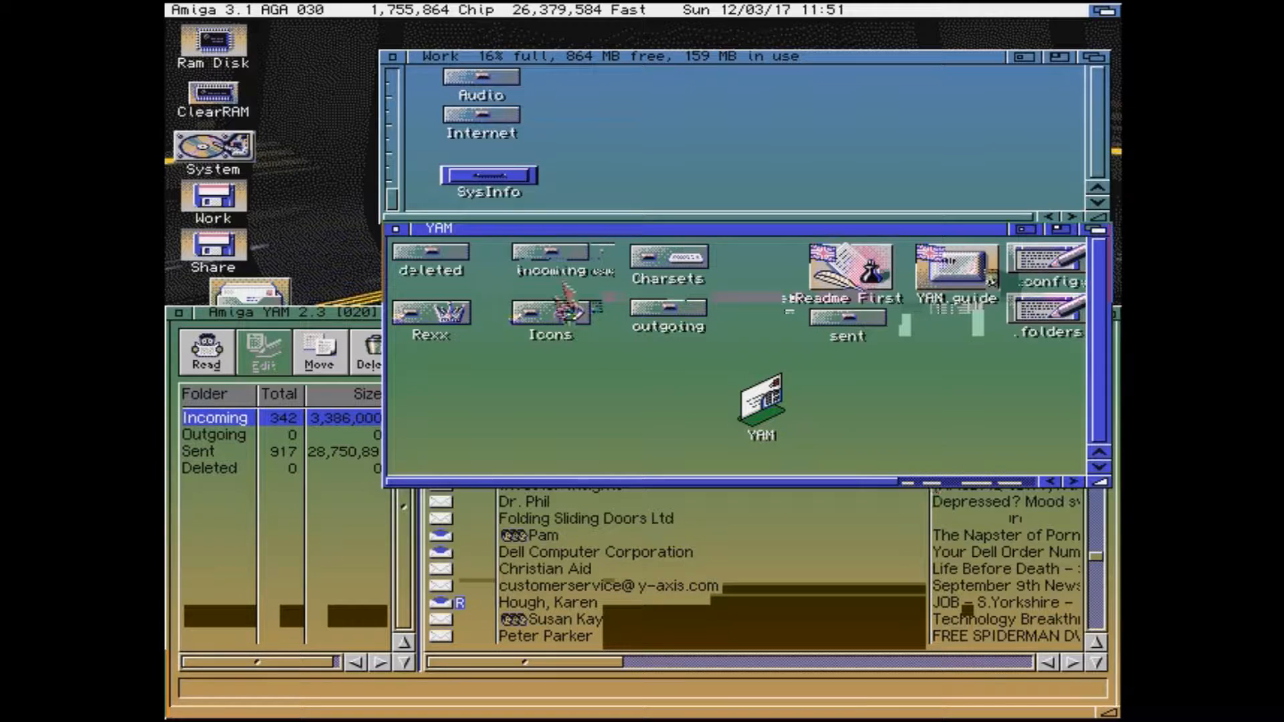
double_click(561, 258)
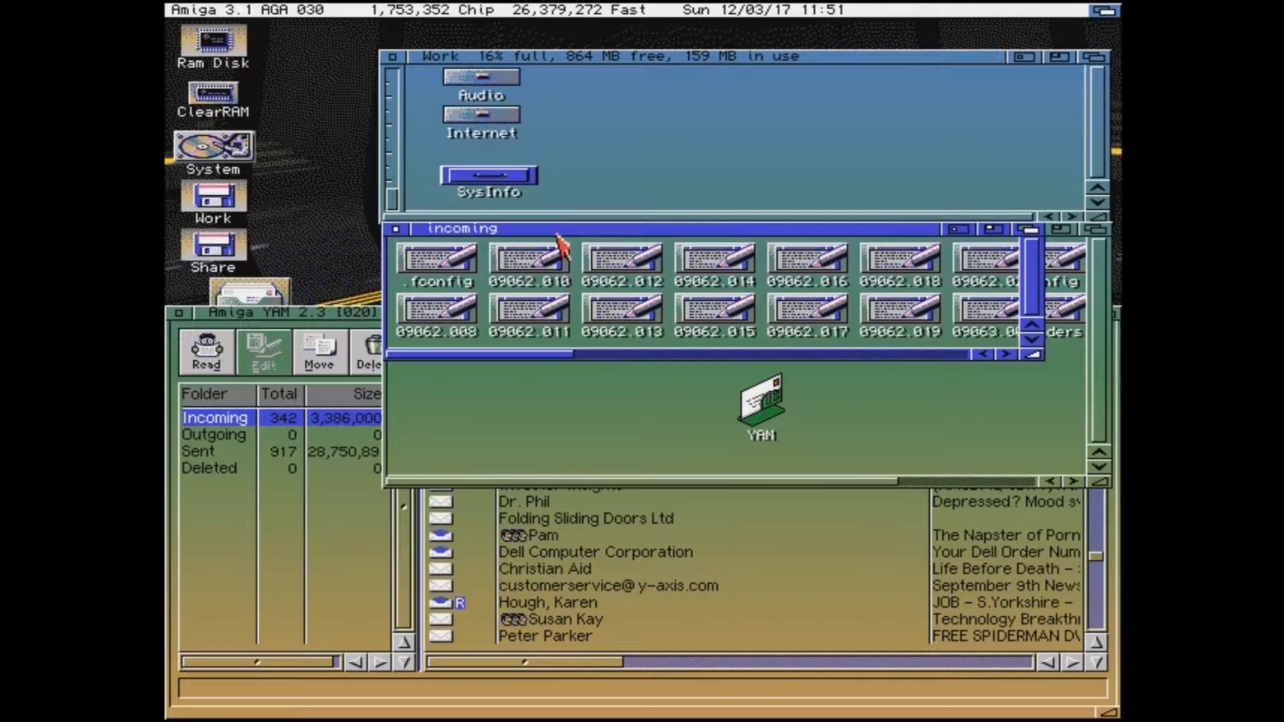
Move the incoming drawer's window down and look through its stored message files
drag(512, 231, 503, 438)
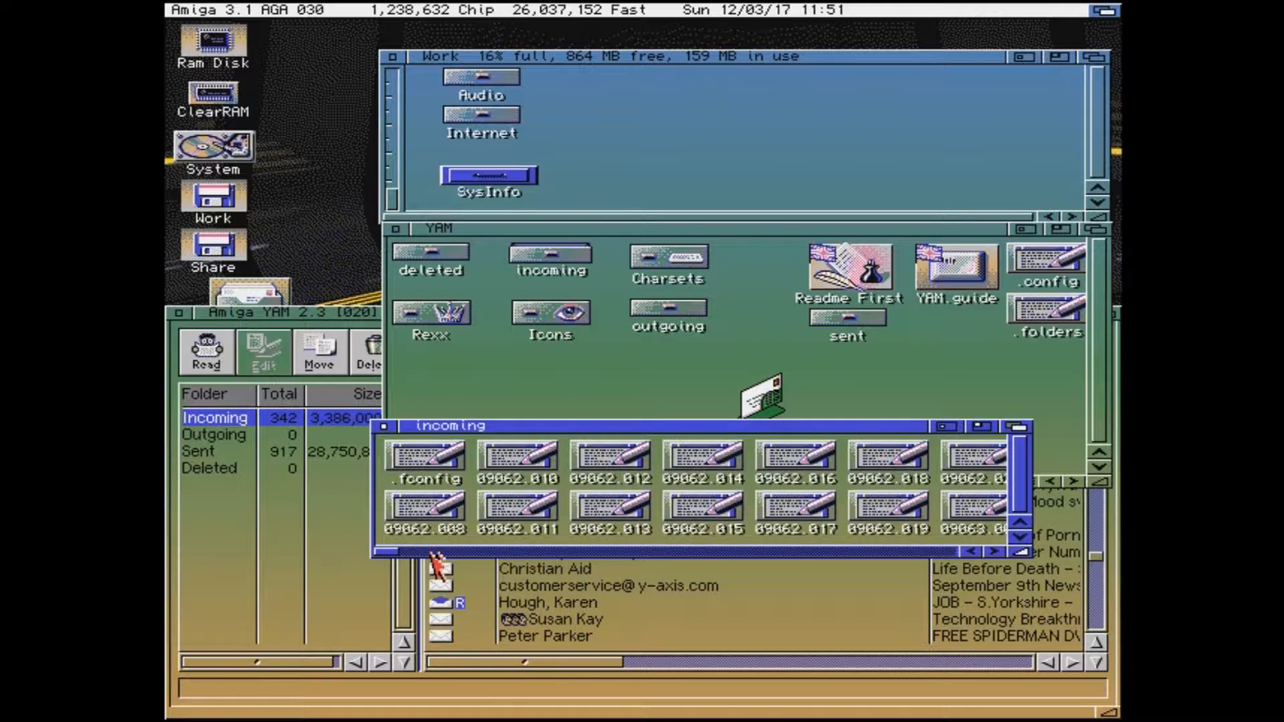
click(518, 462)
click(621, 468)
click(679, 468)
click(786, 474)
click(886, 464)
right_click(211, 28)
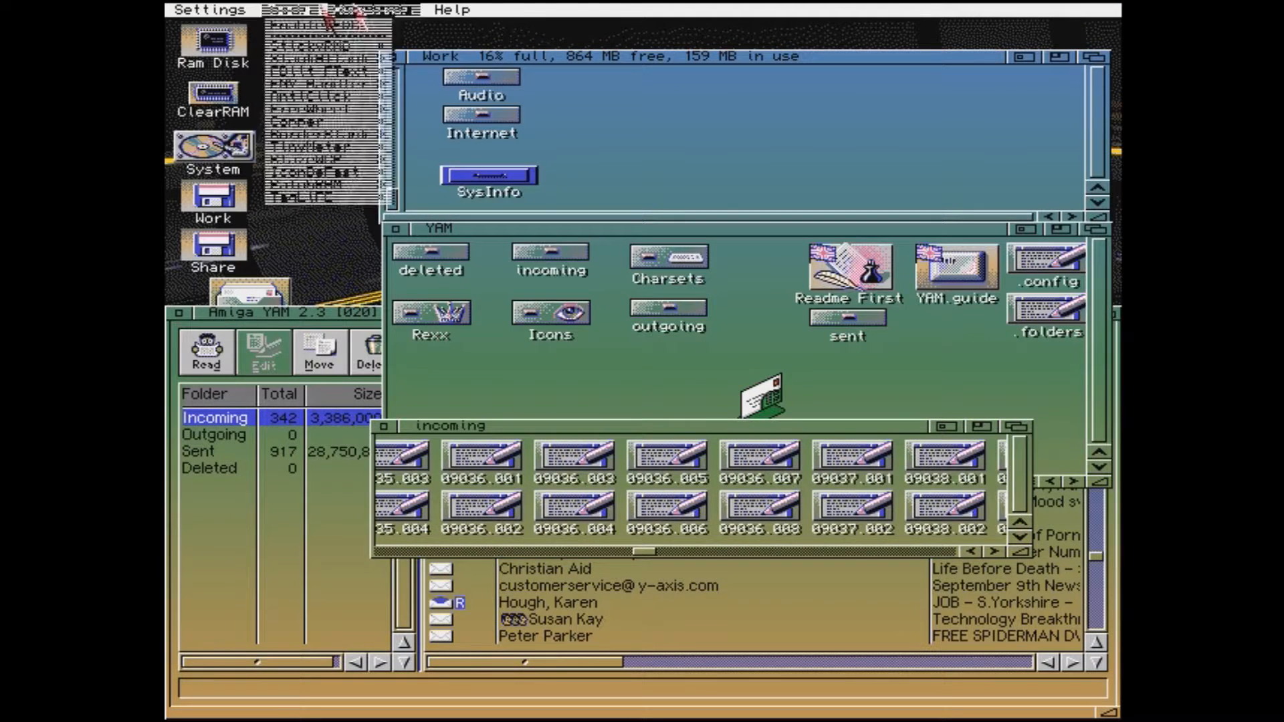
Move the incoming drawer and mail windows up the desktop, and open a Shell
click(740, 425)
drag(738, 425, 704, 201)
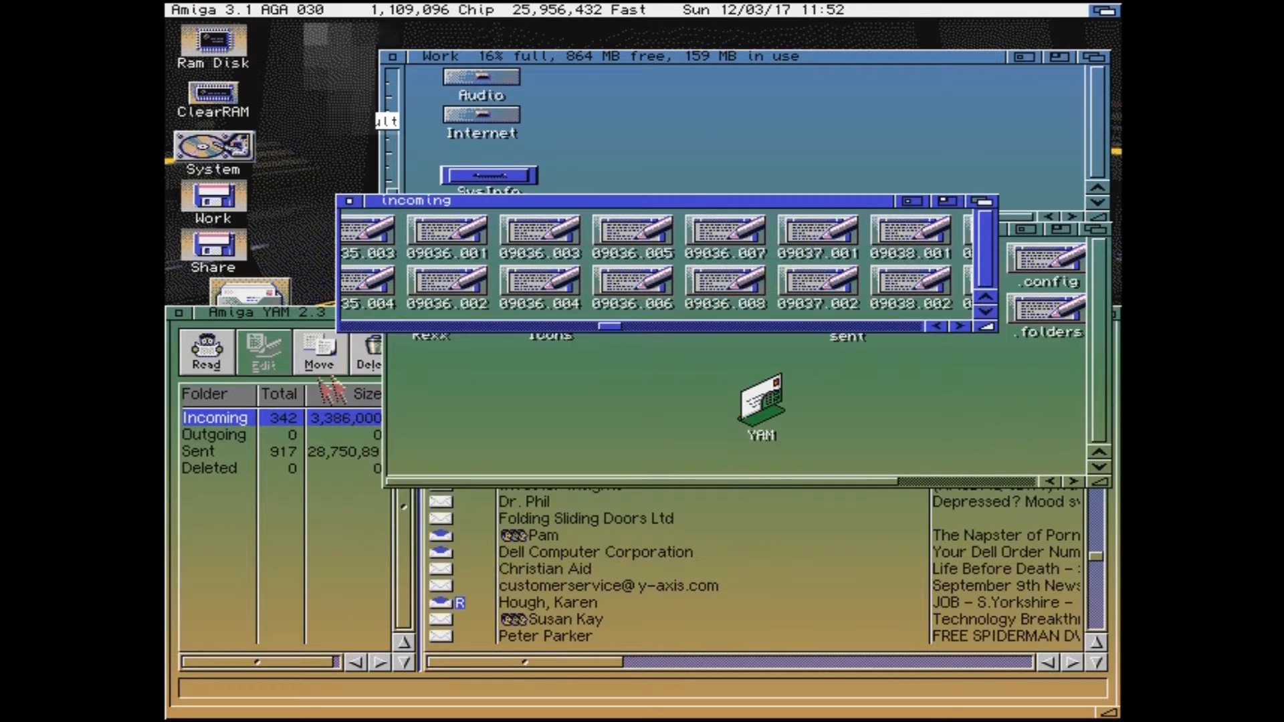
drag(292, 314, 291, 106)
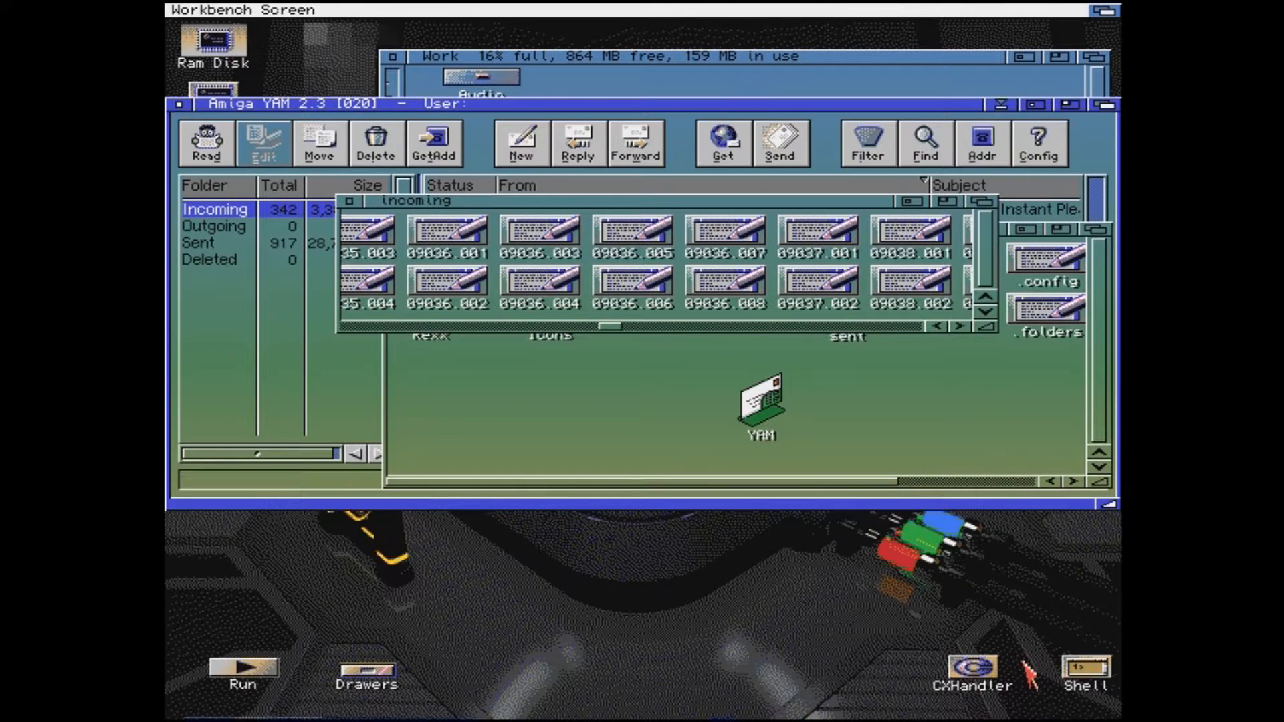
double_click(1085, 668)
Change the Shell's current directory to Work:Internet/YAM and list its contents
text(work)
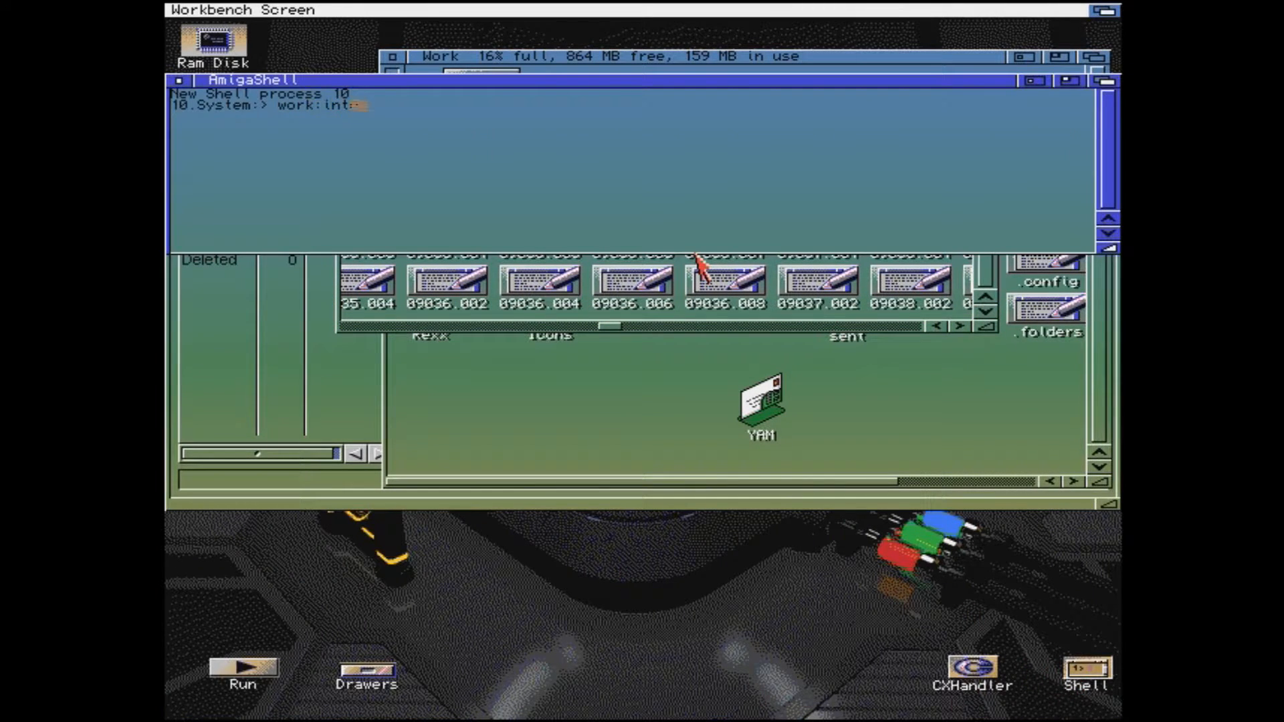
text(:Internet/yam)
key(Return)
text(dir)
key(Return)
Enter the incoming directory and open the message file 08992.019 with MultiView
text(cd incoming)
key(Return)
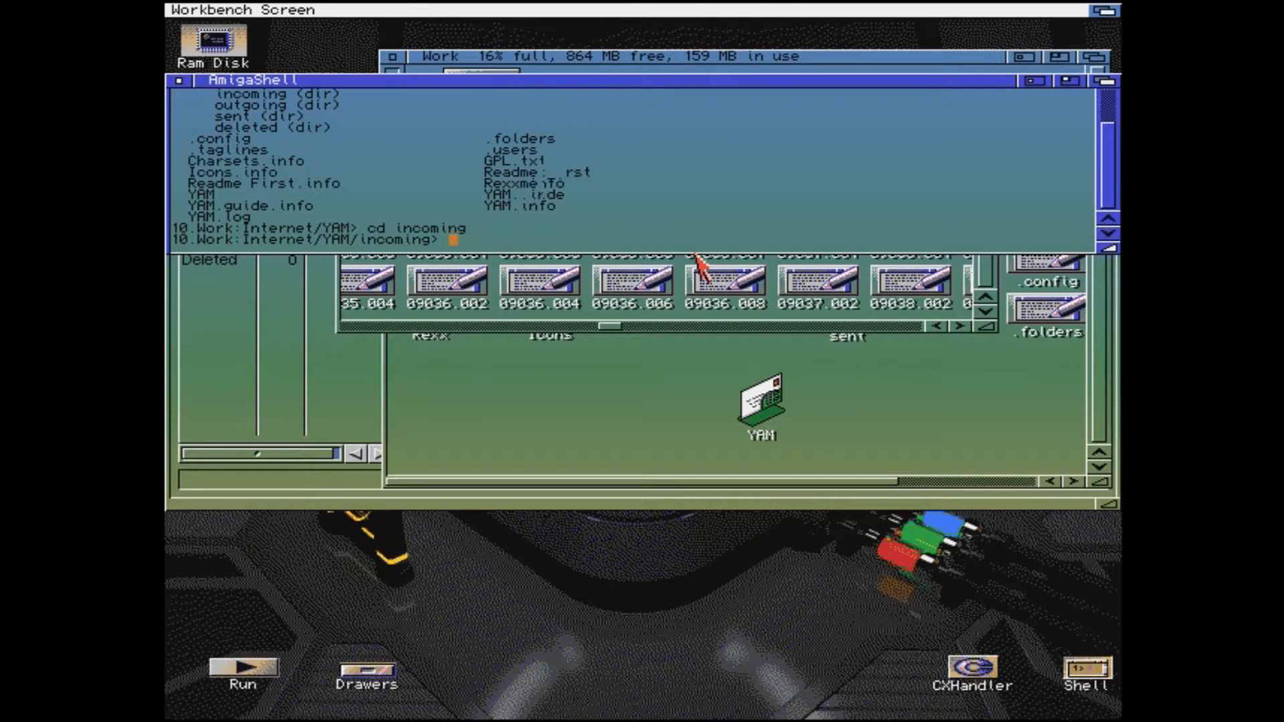
text(multiview)
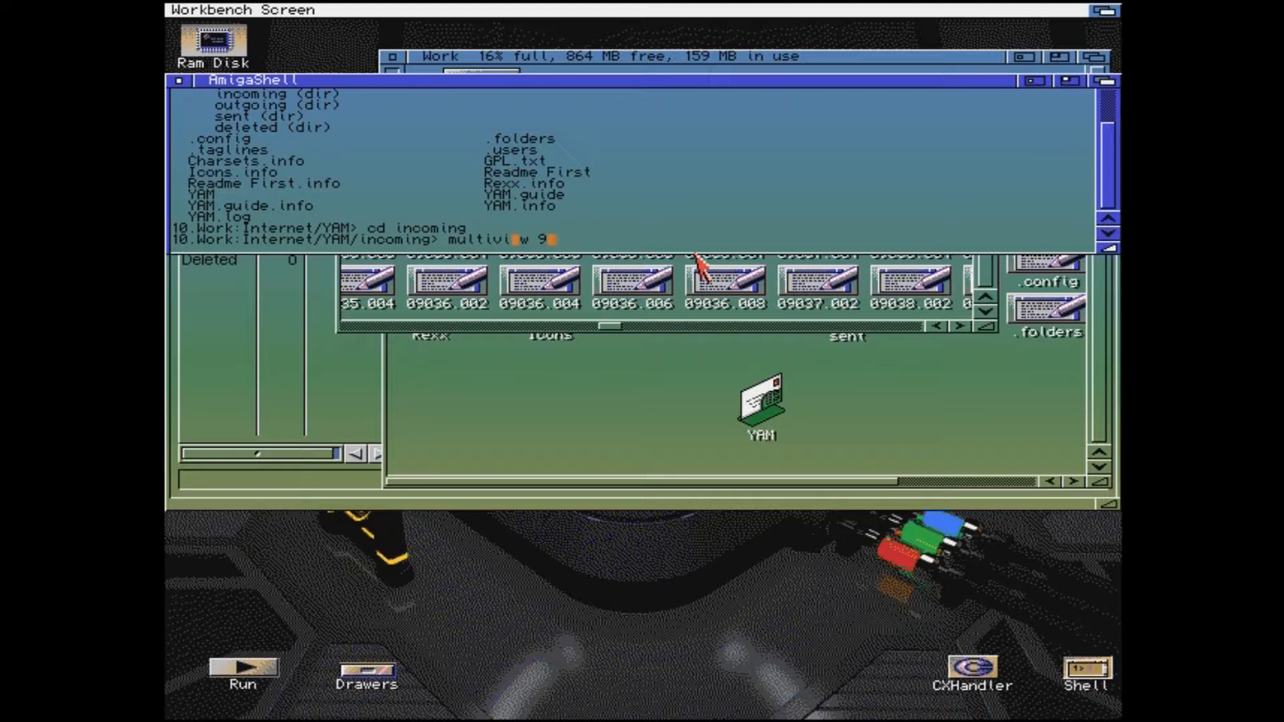
key(Return)
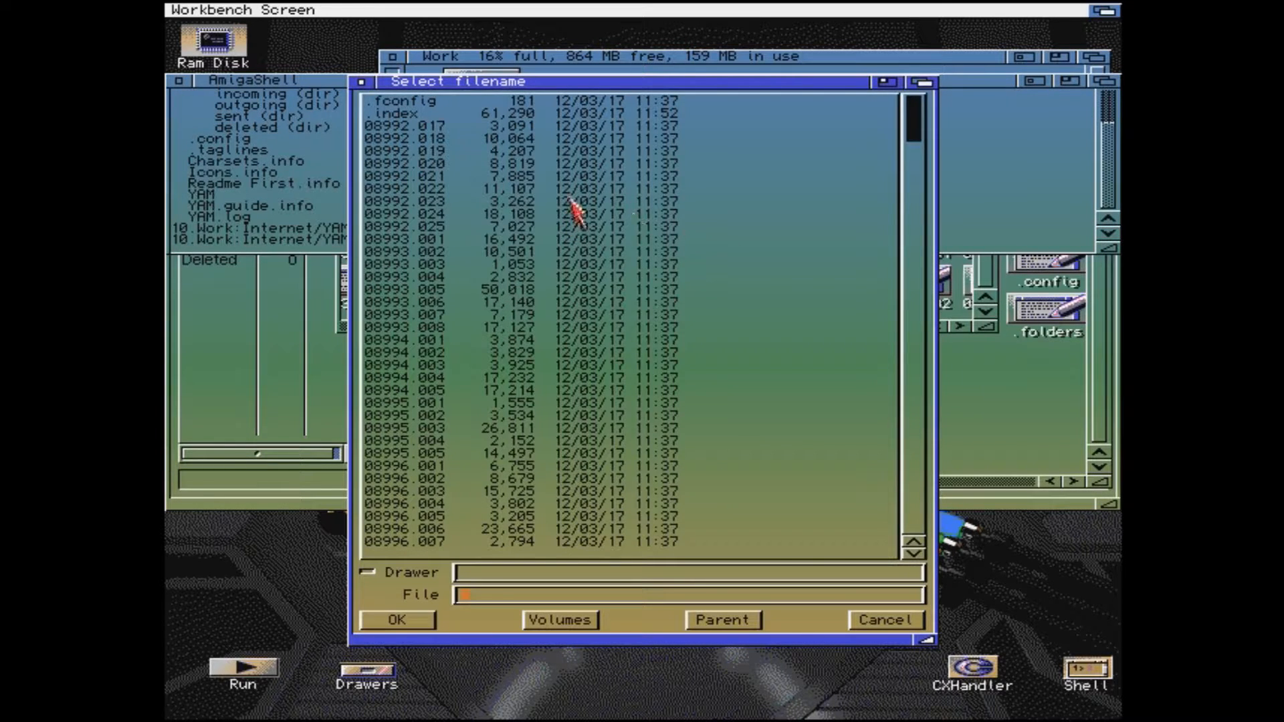
click(543, 151)
click(421, 620)
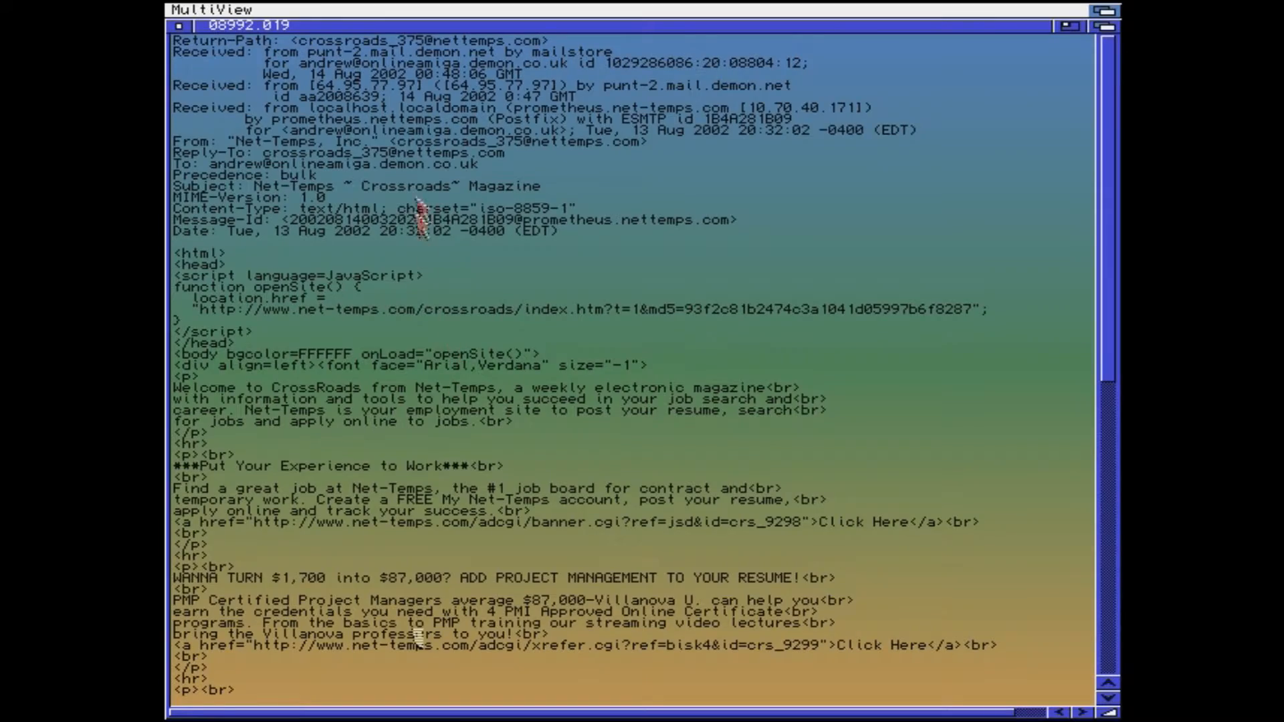
Read the raw message source through to its end, and close the viewer and the Shell
mouse_move(1110, 302)
mouse_down()
mouse_move(1088, 662)
mouse_move(1116, 284)
mouse_up()
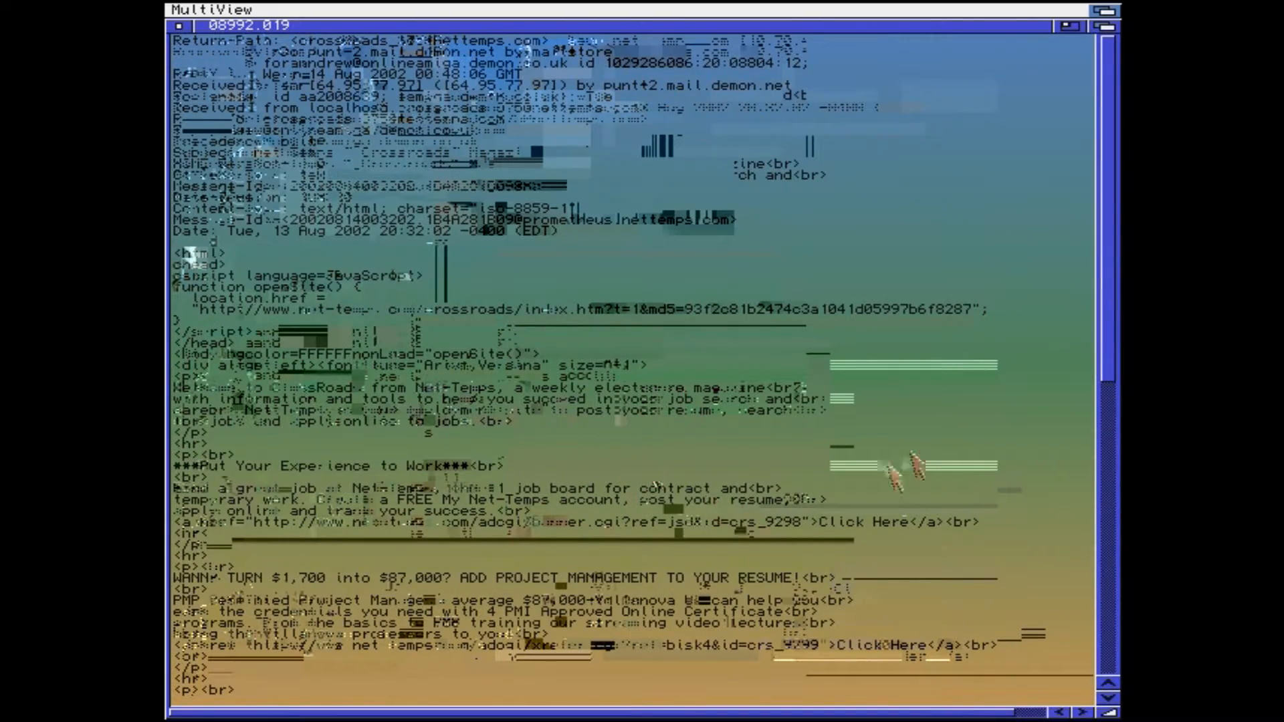
click(1110, 468)
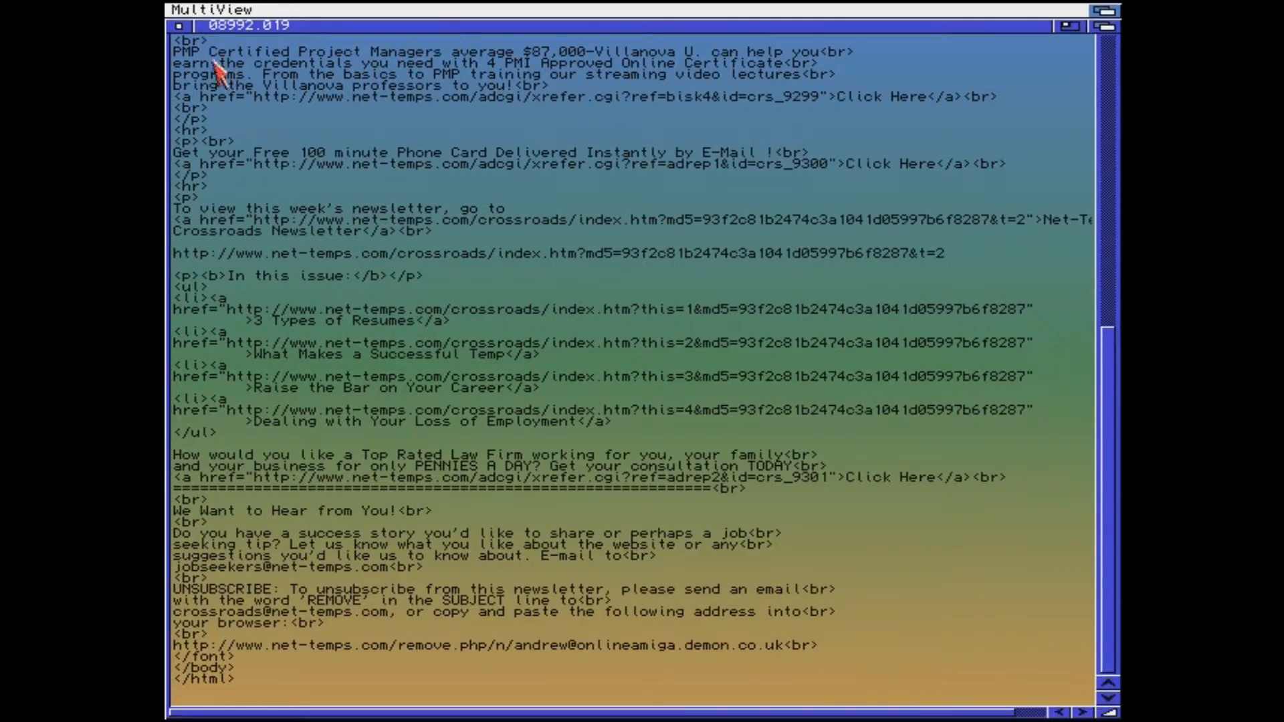
click(178, 25)
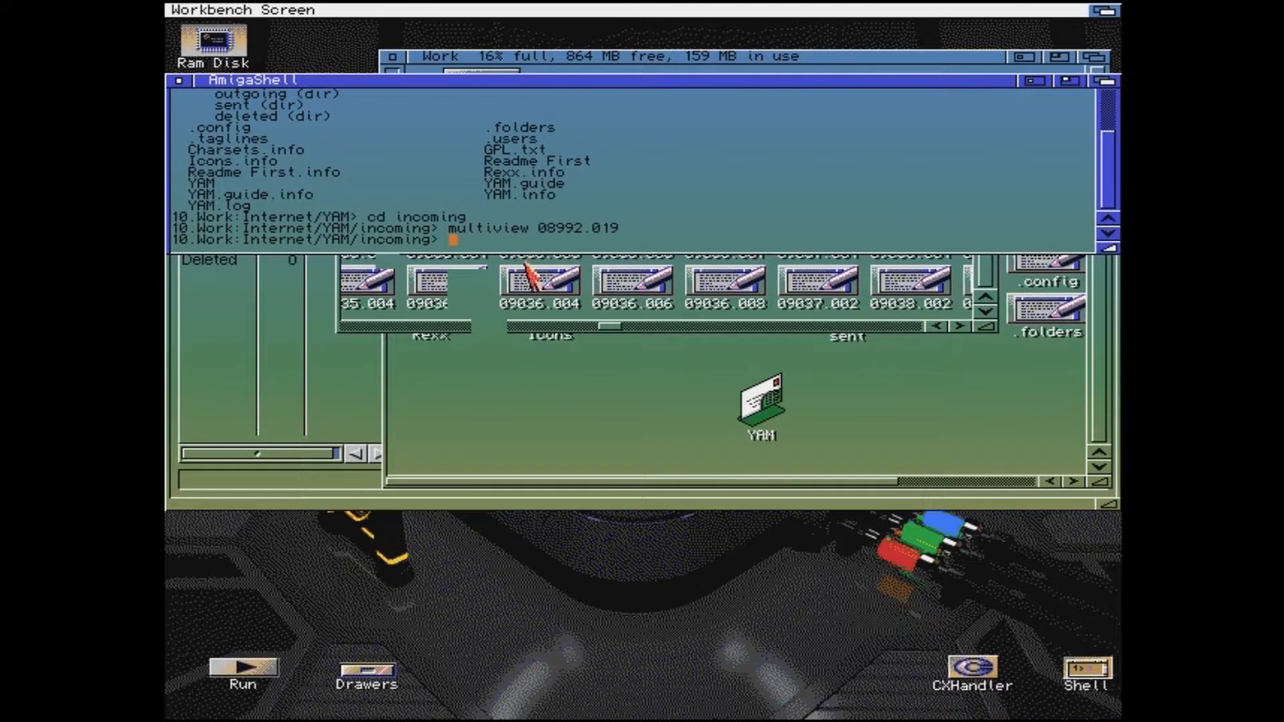
click(179, 80)
Move the incoming drawer's window up, return to its first files, and bring the YAM drawer to the front
drag(480, 202, 603, 145)
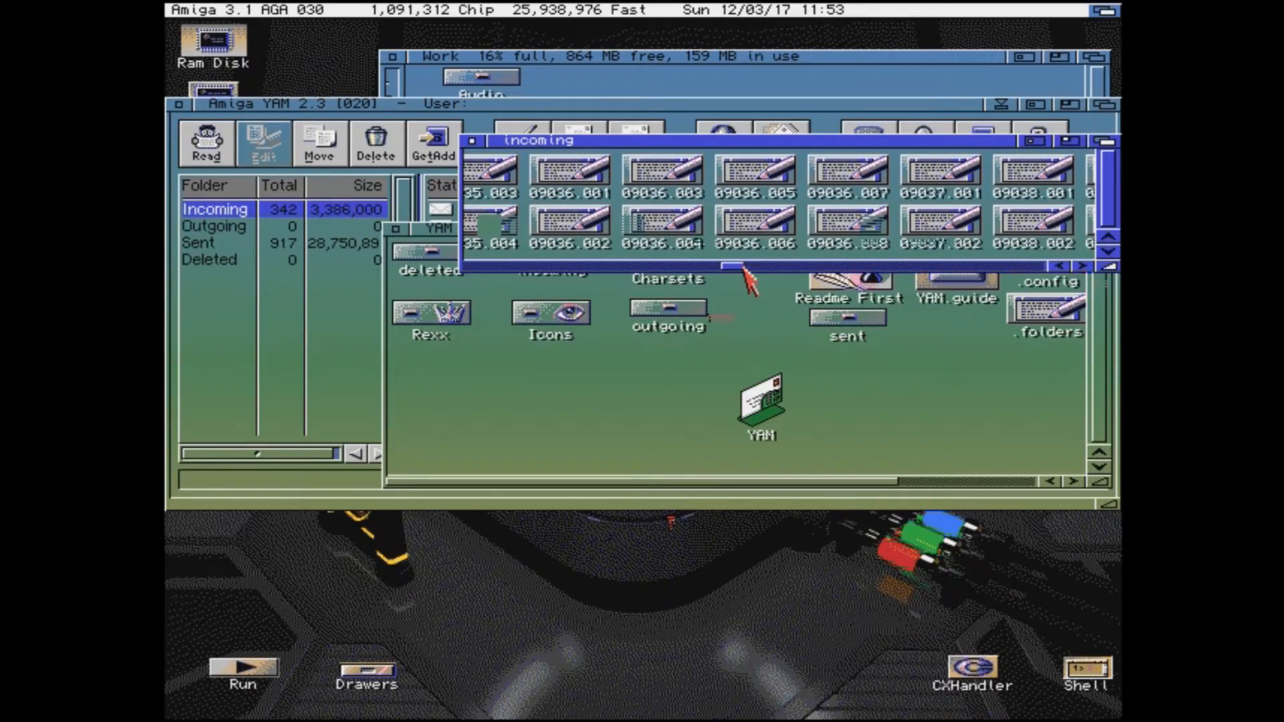
drag(735, 267, 486, 269)
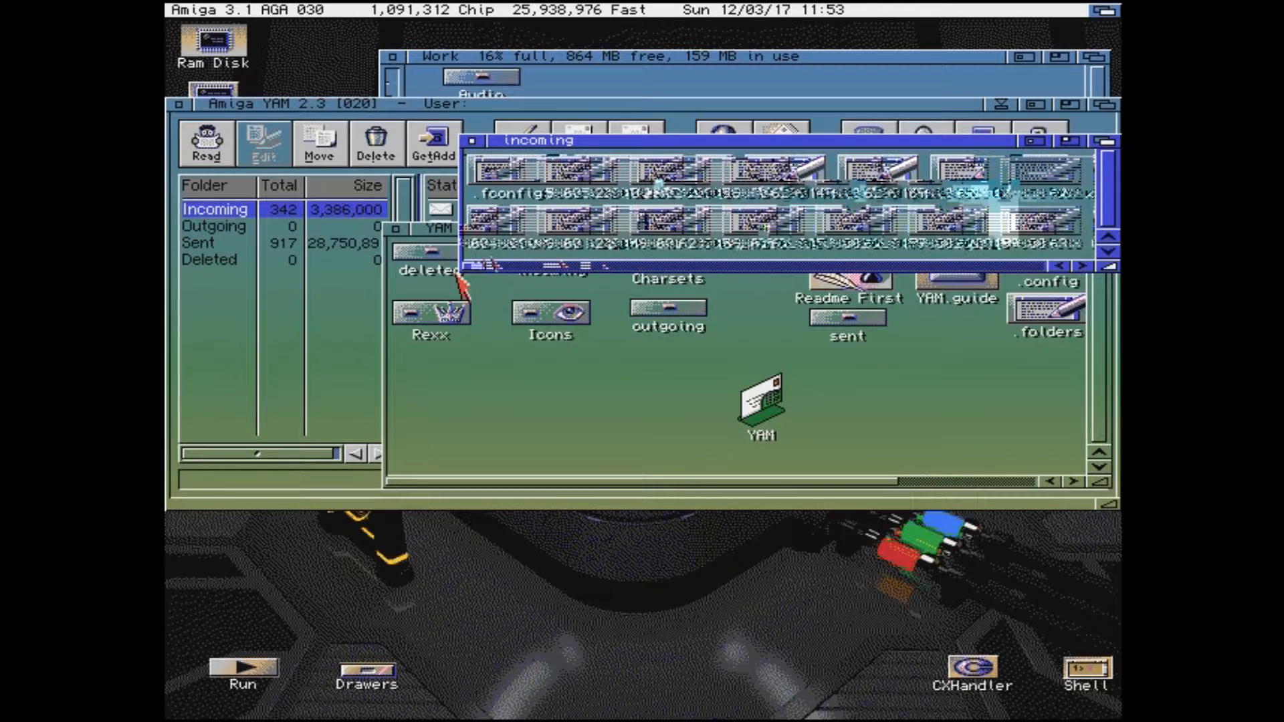
click(545, 287)
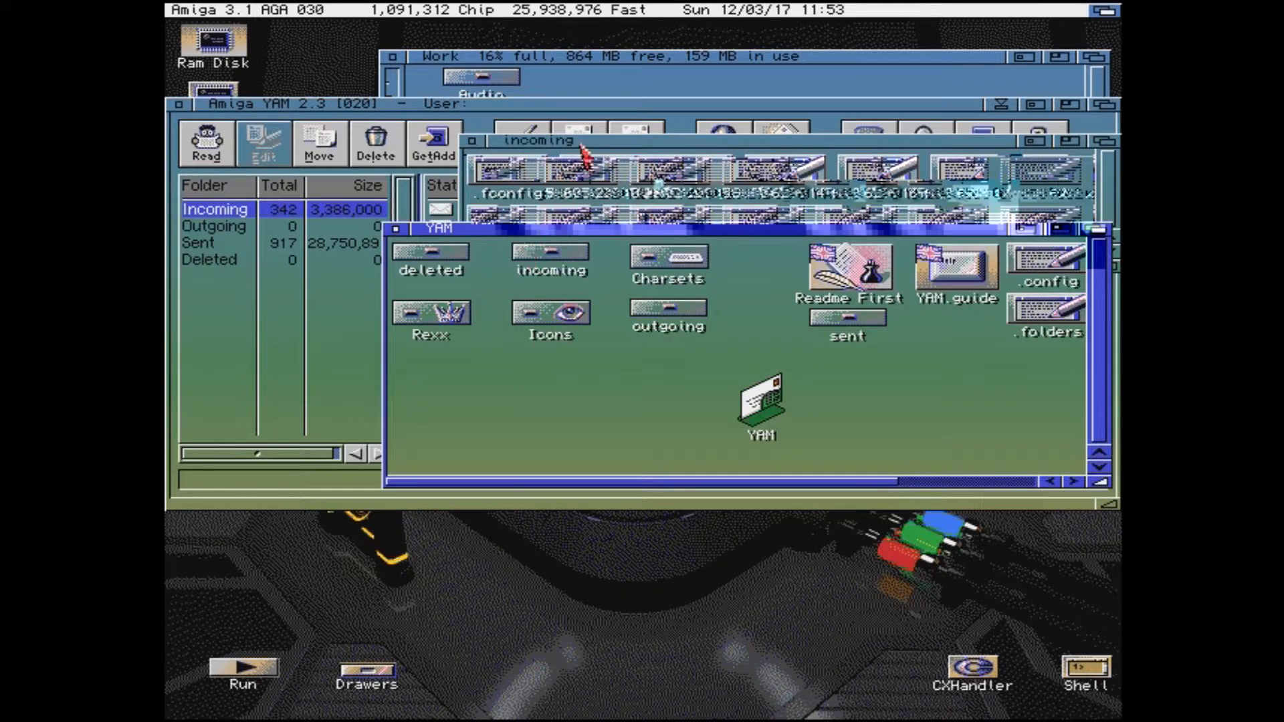
Move the incoming drawer's window aside and lower the YAM main window to uncover the desktop's drive icons
drag(575, 140, 421, 191)
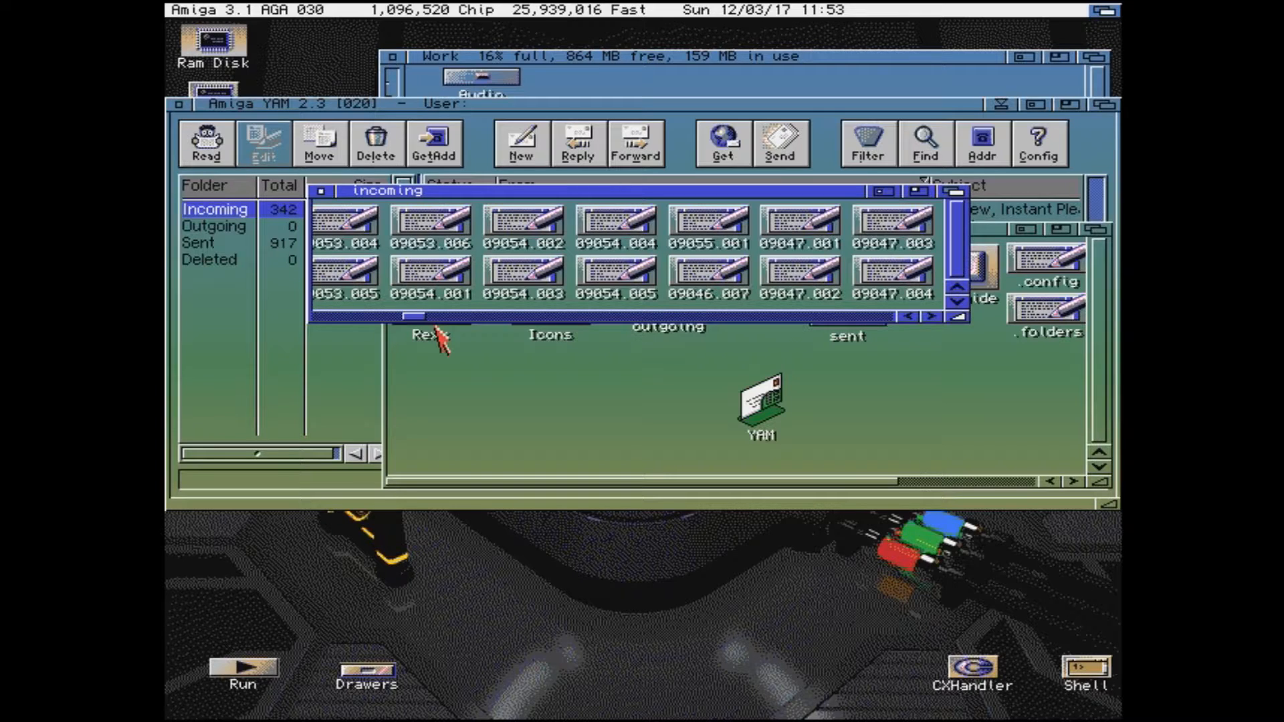
click(248, 328)
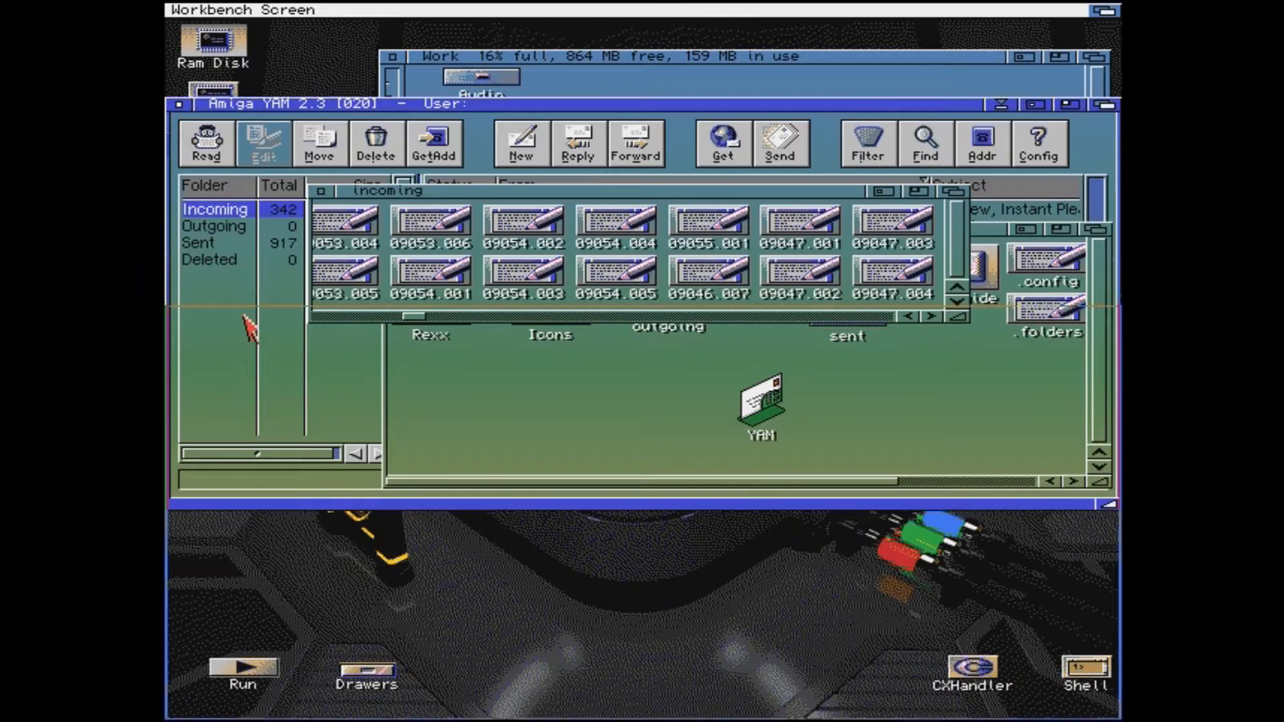
drag(244, 317, 245, 318)
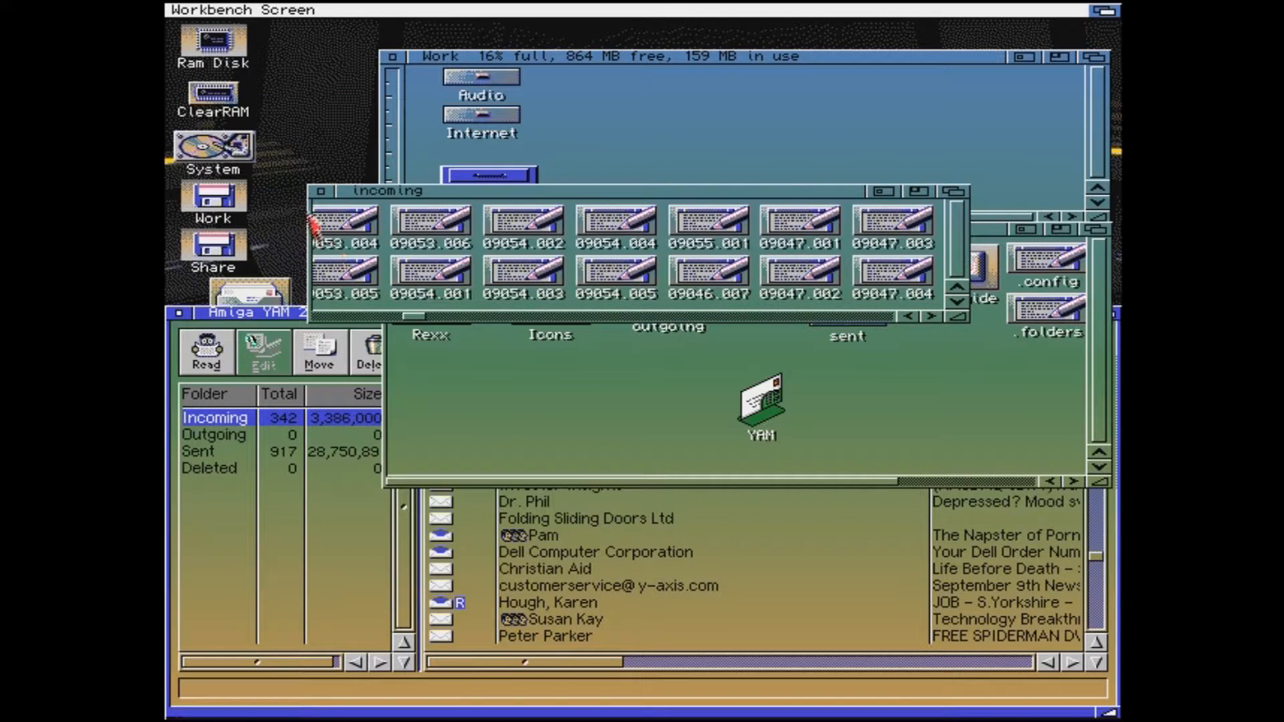
Open the Share drive, move its window lower, look over its contents and close it
double_click(214, 248)
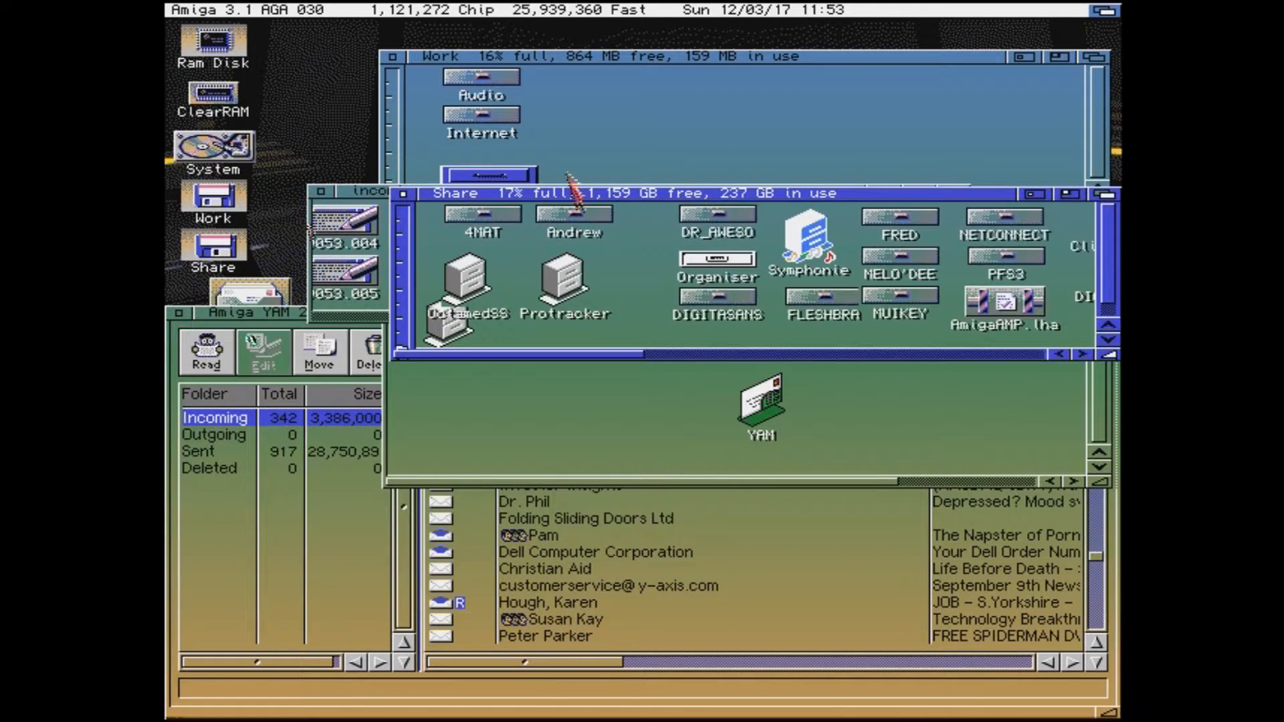
drag(576, 201, 567, 335)
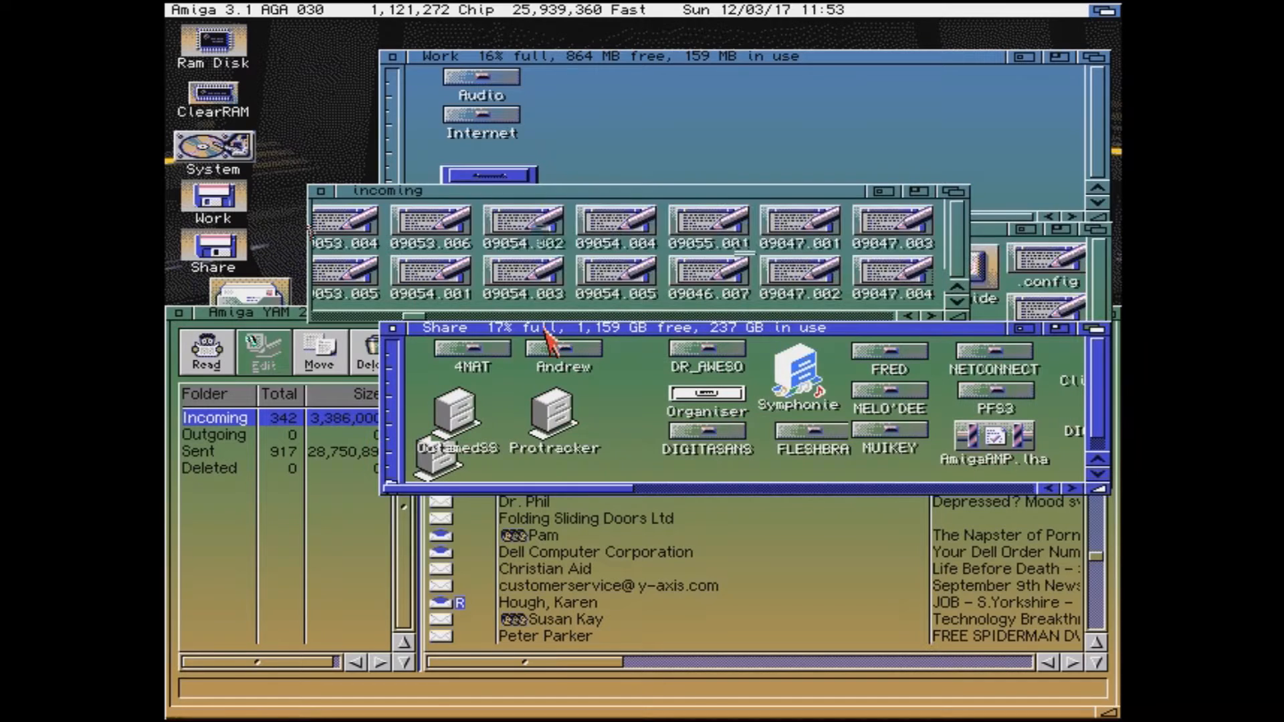
click(725, 488)
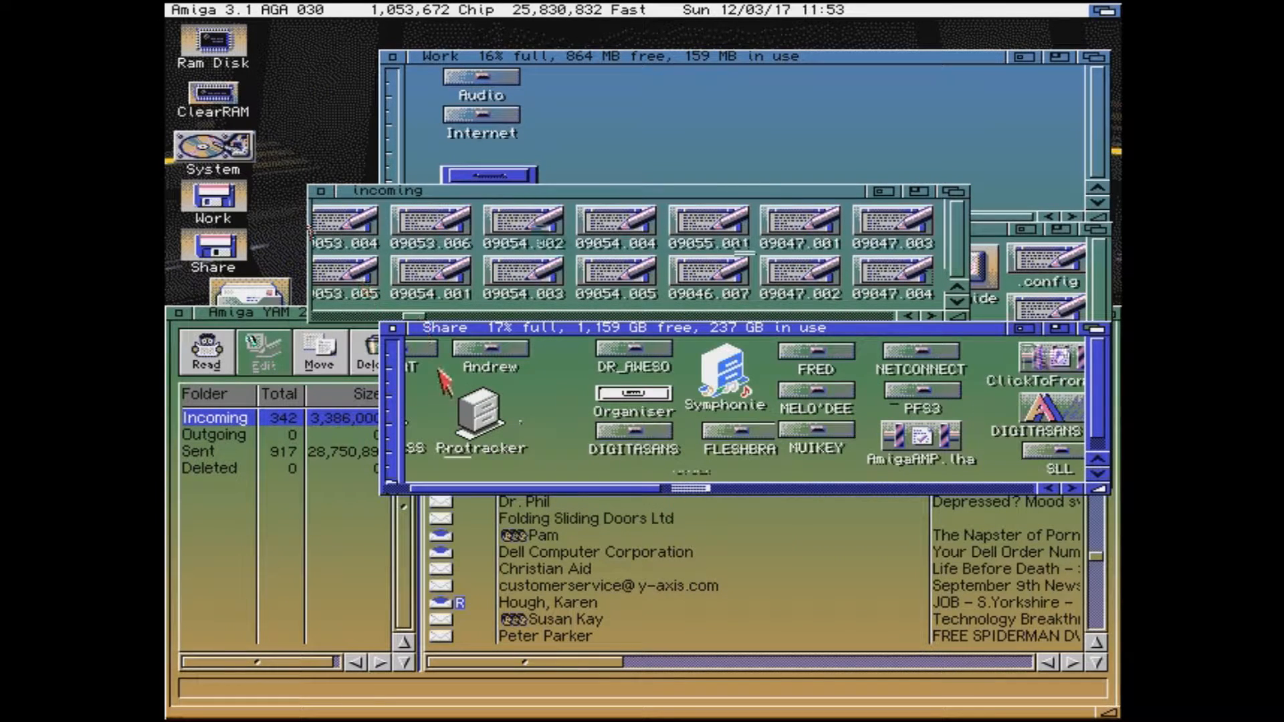
click(392, 329)
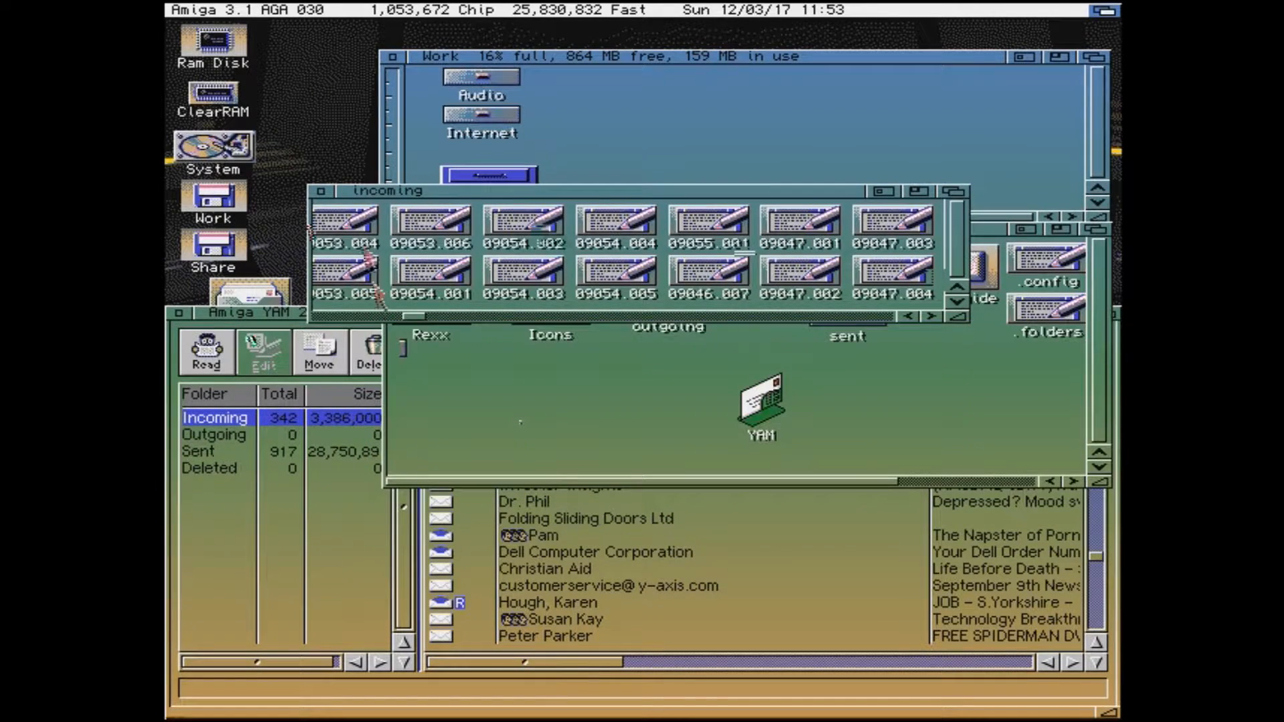
Close the incoming drawer's window and move the YAM main window back up
click(321, 191)
click(364, 313)
click(362, 312)
drag(375, 320, 378, 166)
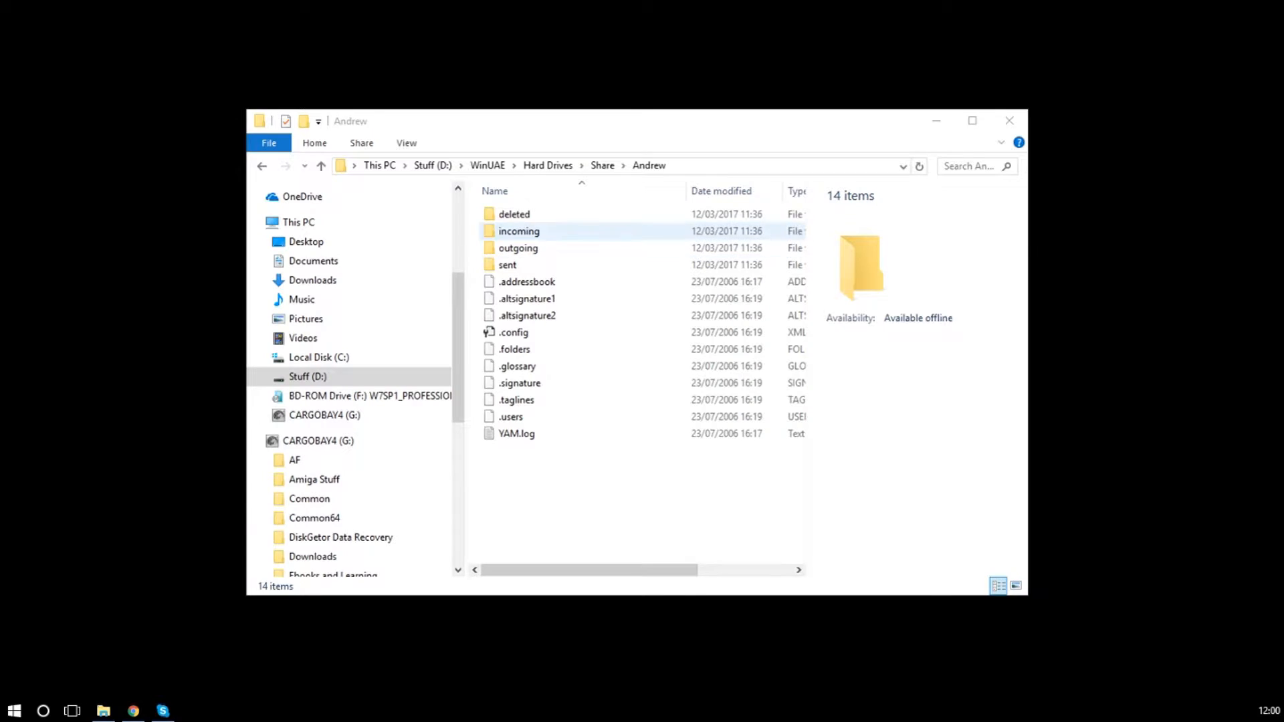
In Windows File Explorer, open the incoming folder of the copied mail and delete the .fconfig and .index files
click(518, 231)
click(508, 265)
click(519, 231)
click(508, 265)
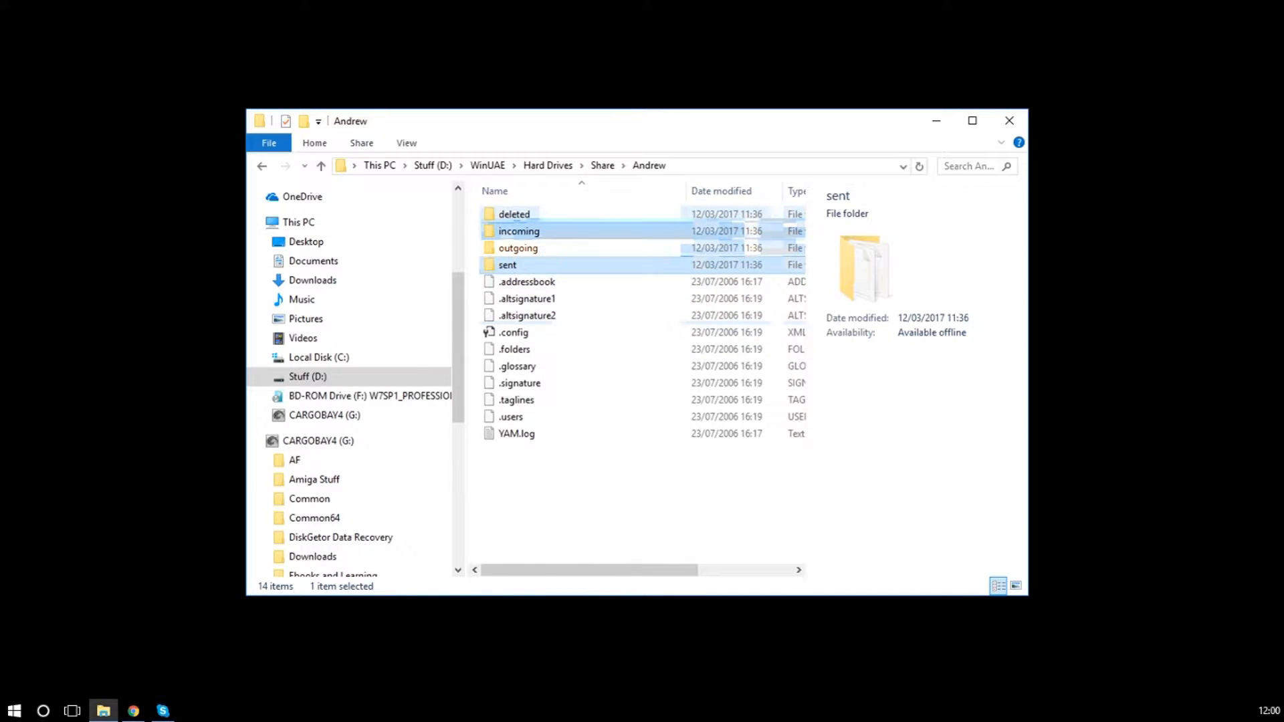
double_click(518, 231)
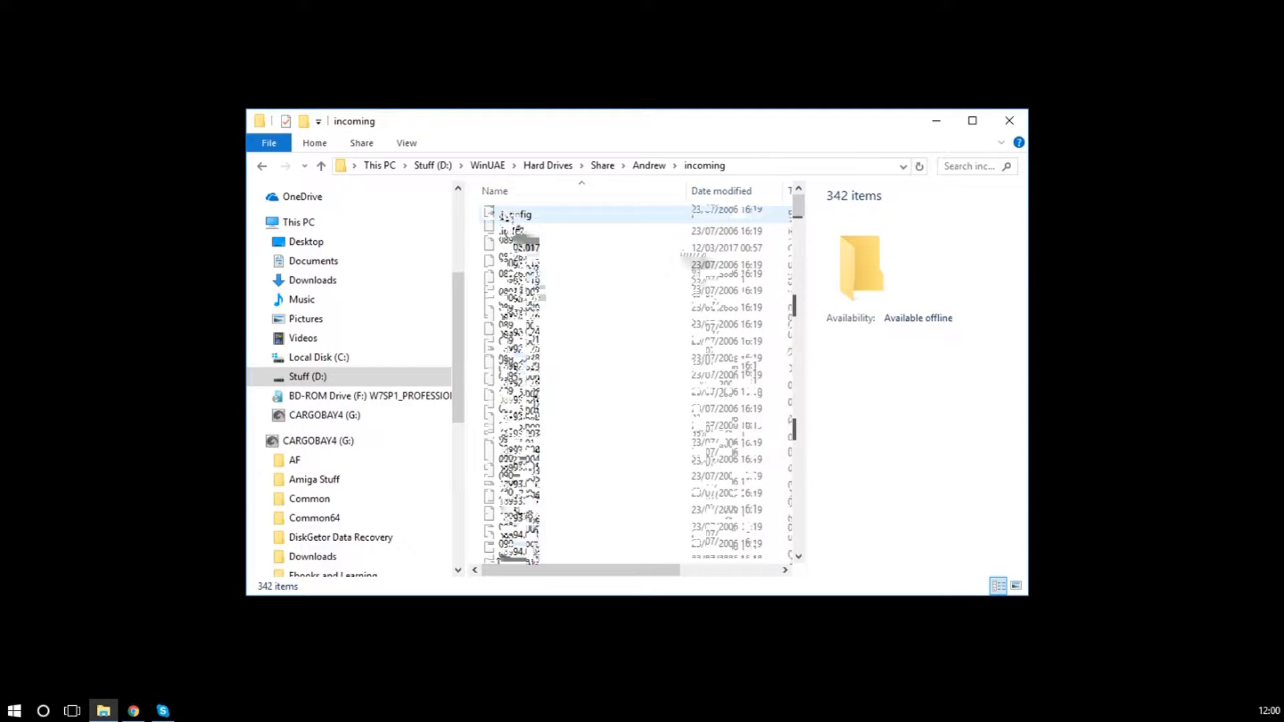
click(522, 214)
ctrl+click(522, 232)
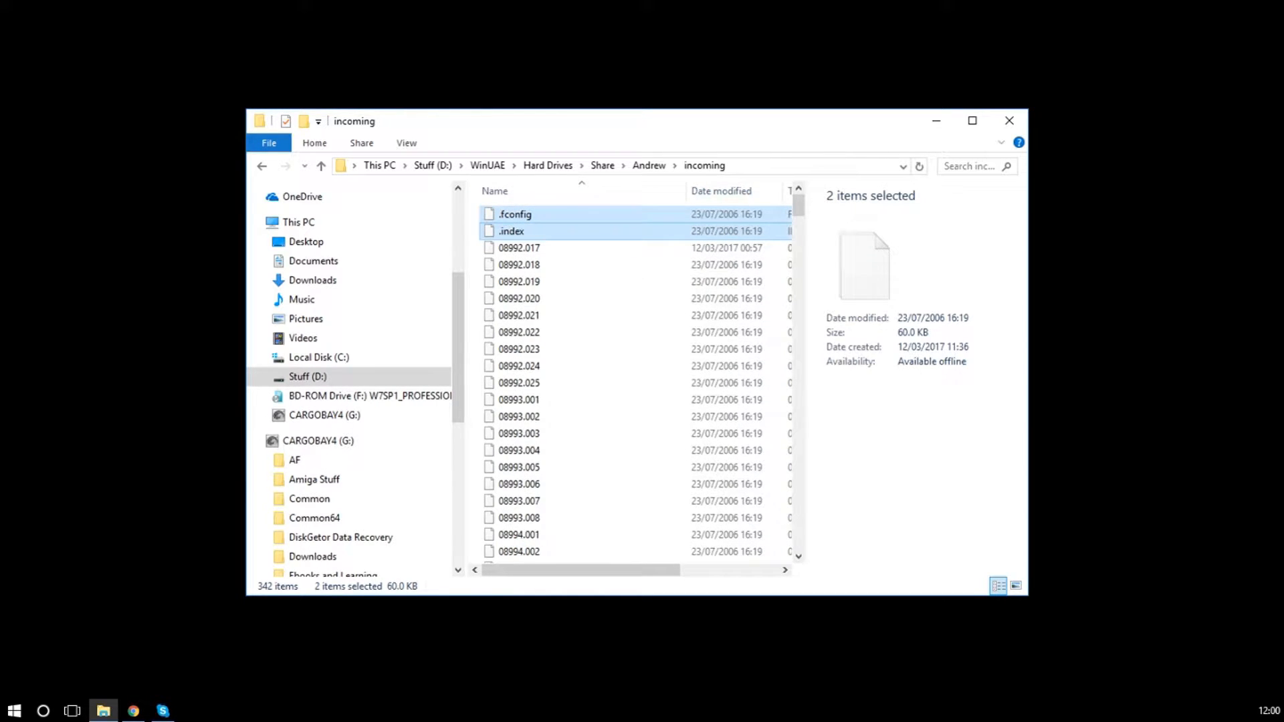
key(Delete)
key(Return)
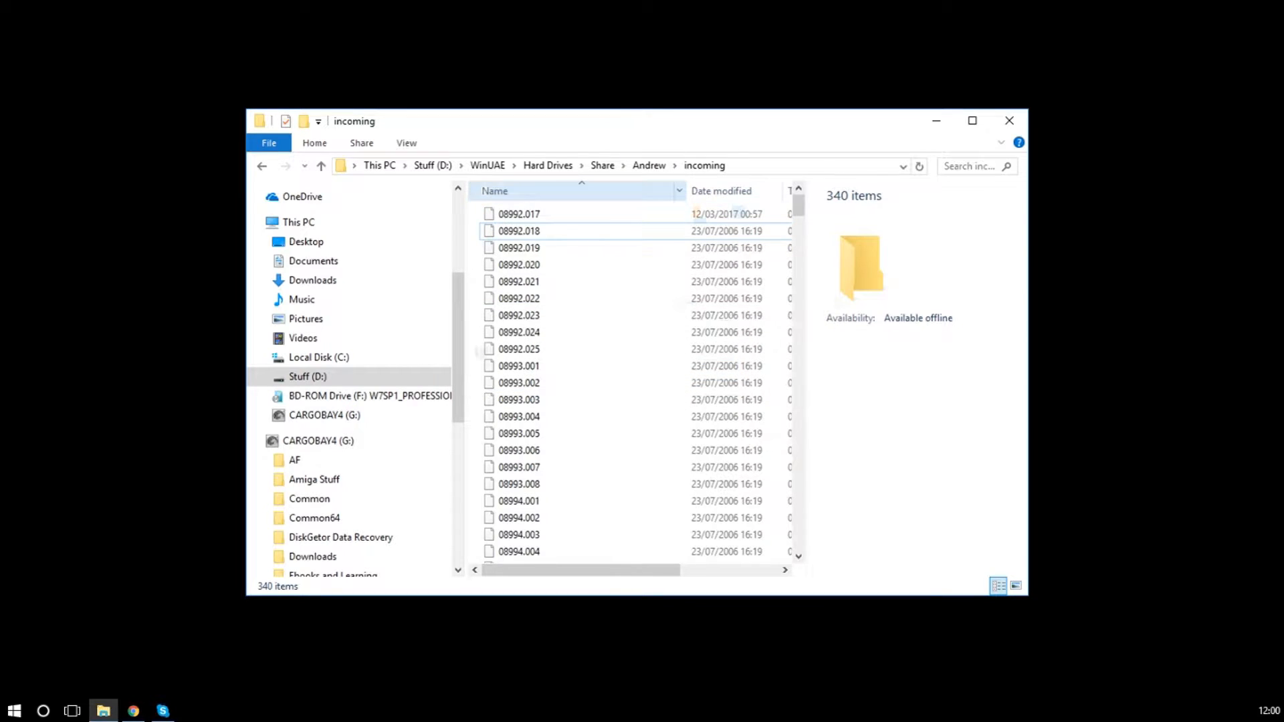
Open the sent folder, delete its first two files and return to the parent folder
click(648, 165)
click(508, 265)
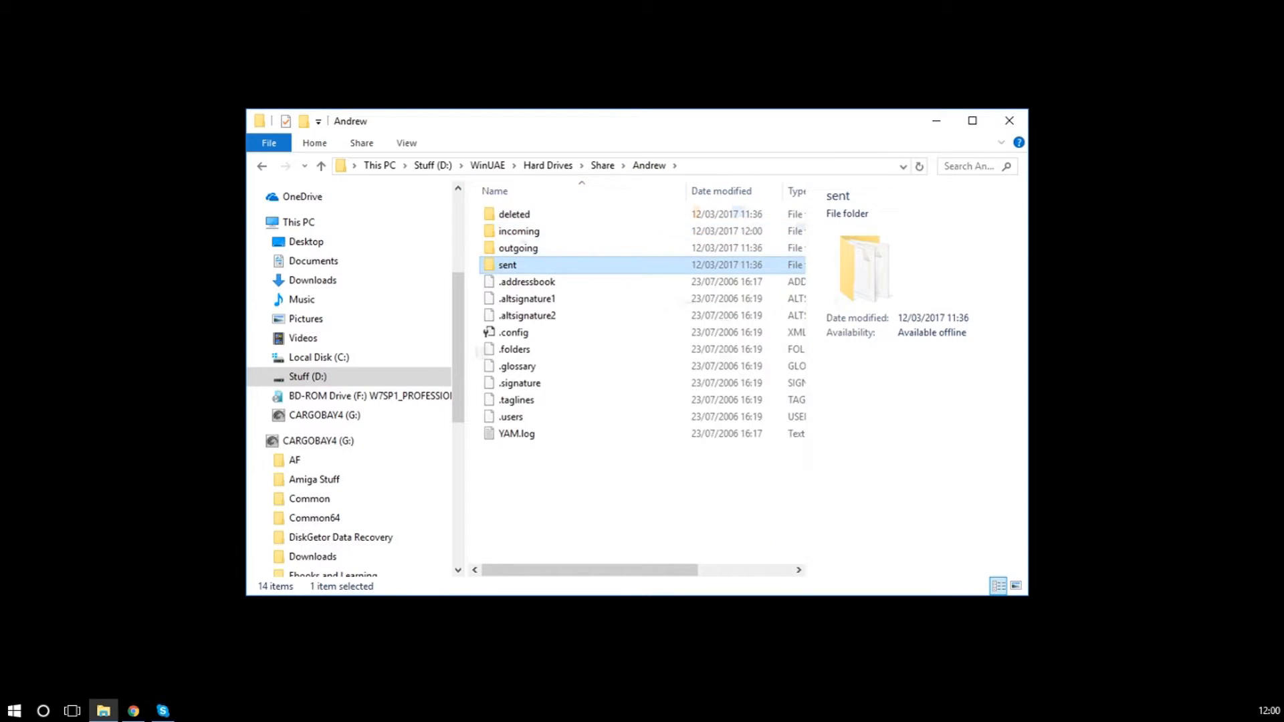
double_click(508, 265)
click(535, 215)
ctrl+click(535, 231)
key(Delete)
key(Return)
click(649, 165)
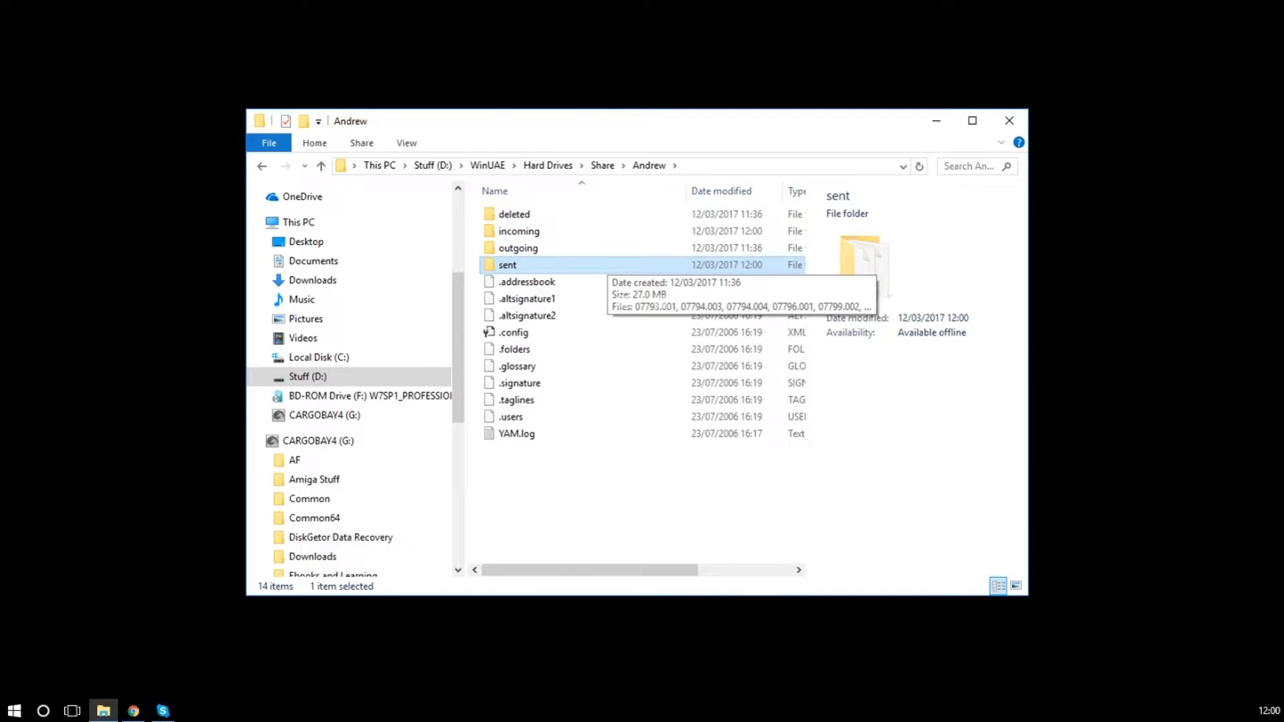
Open the sent folder again and examine the individual message files and their numeric extensions
double_click(607, 264)
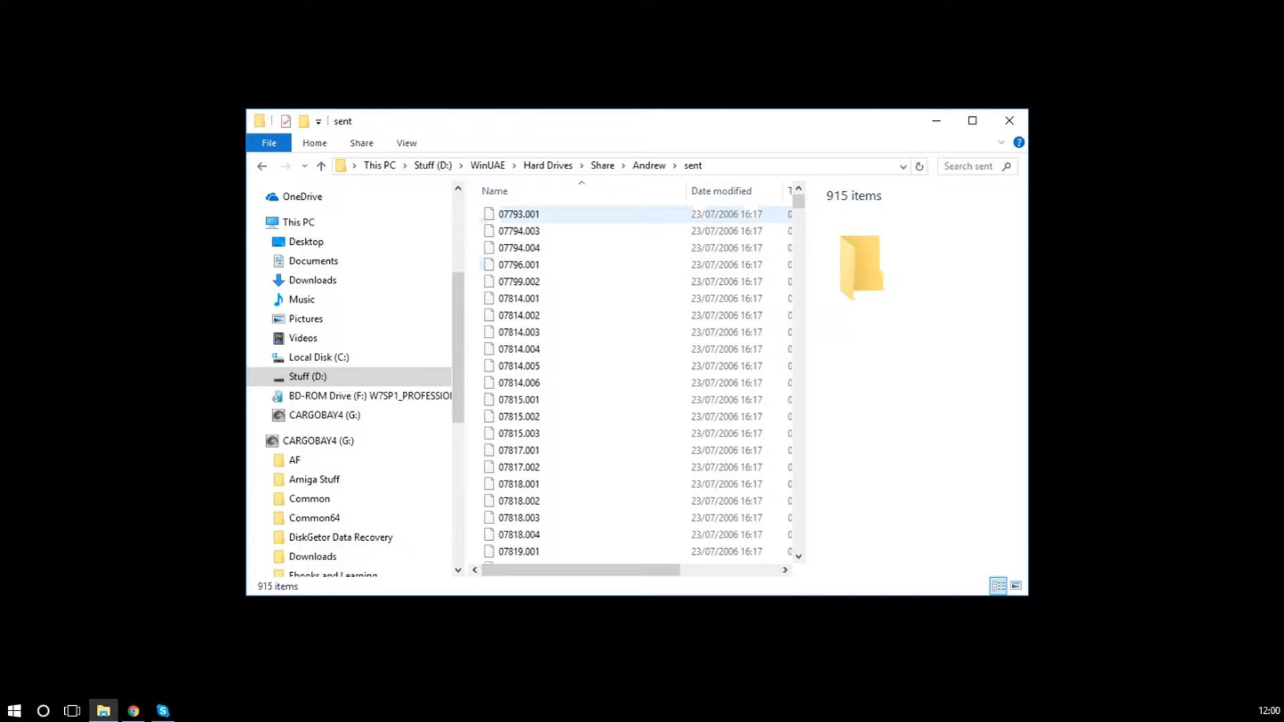
click(535, 247)
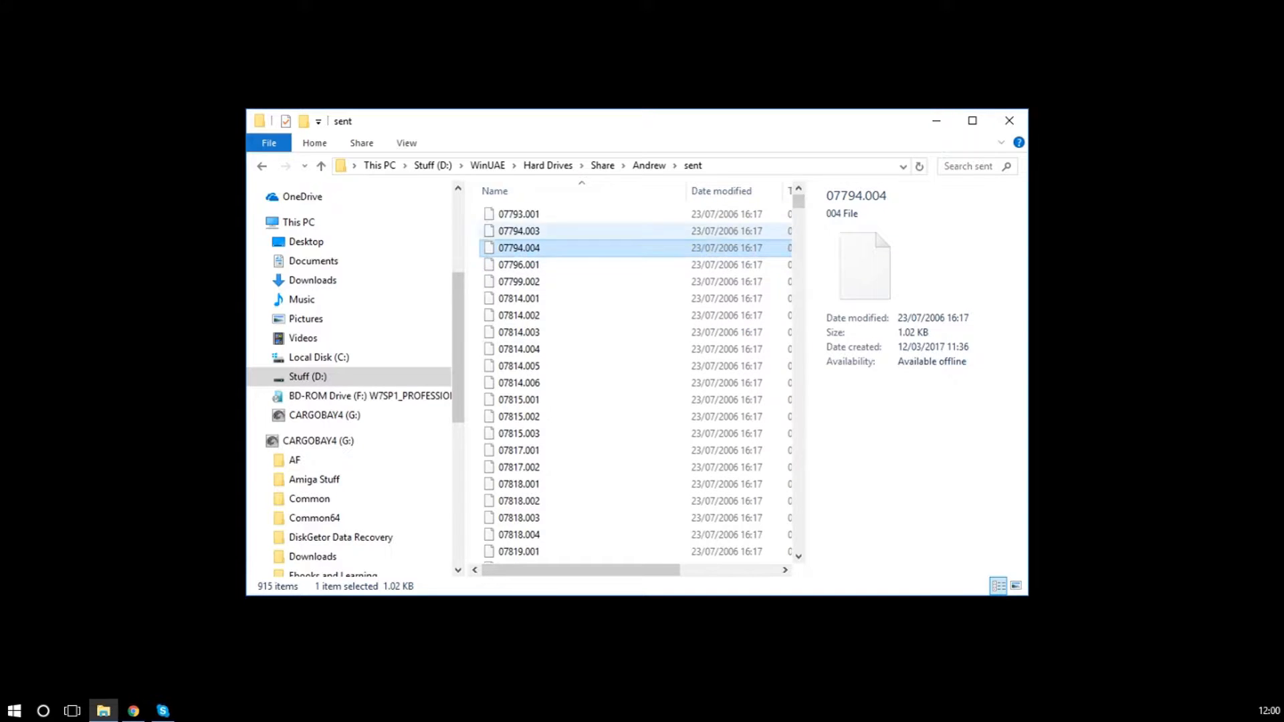
click(535, 215)
click(535, 231)
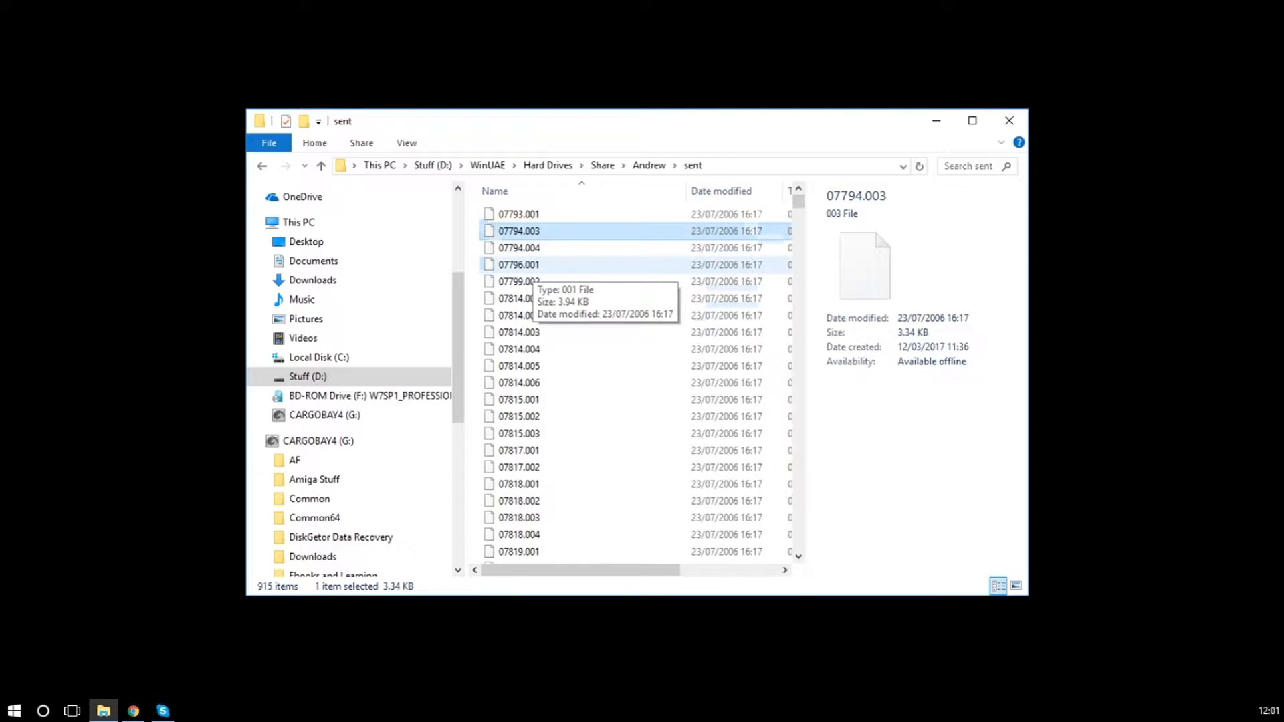
click(532, 299)
click(528, 349)
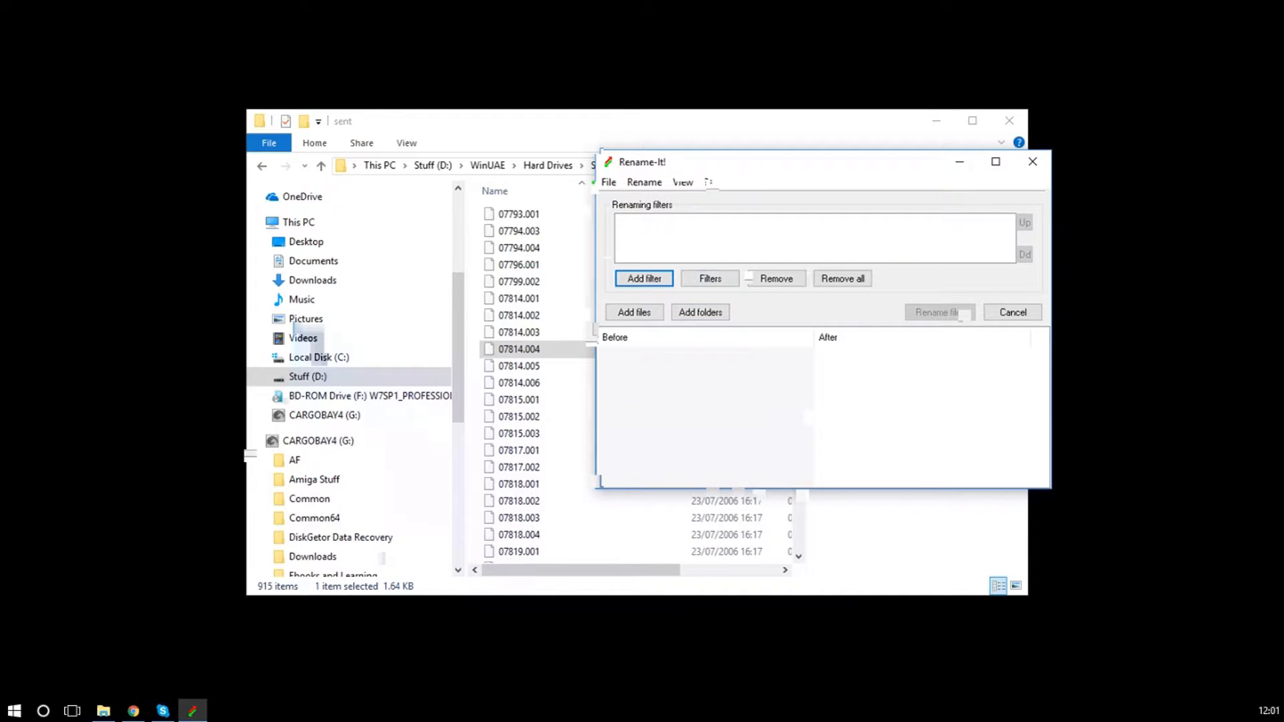
In Rename-It!, add the incoming mail folder stored under WinUAE, Hard Drives, Share on the Stuff (D:) drive
click(700, 313)
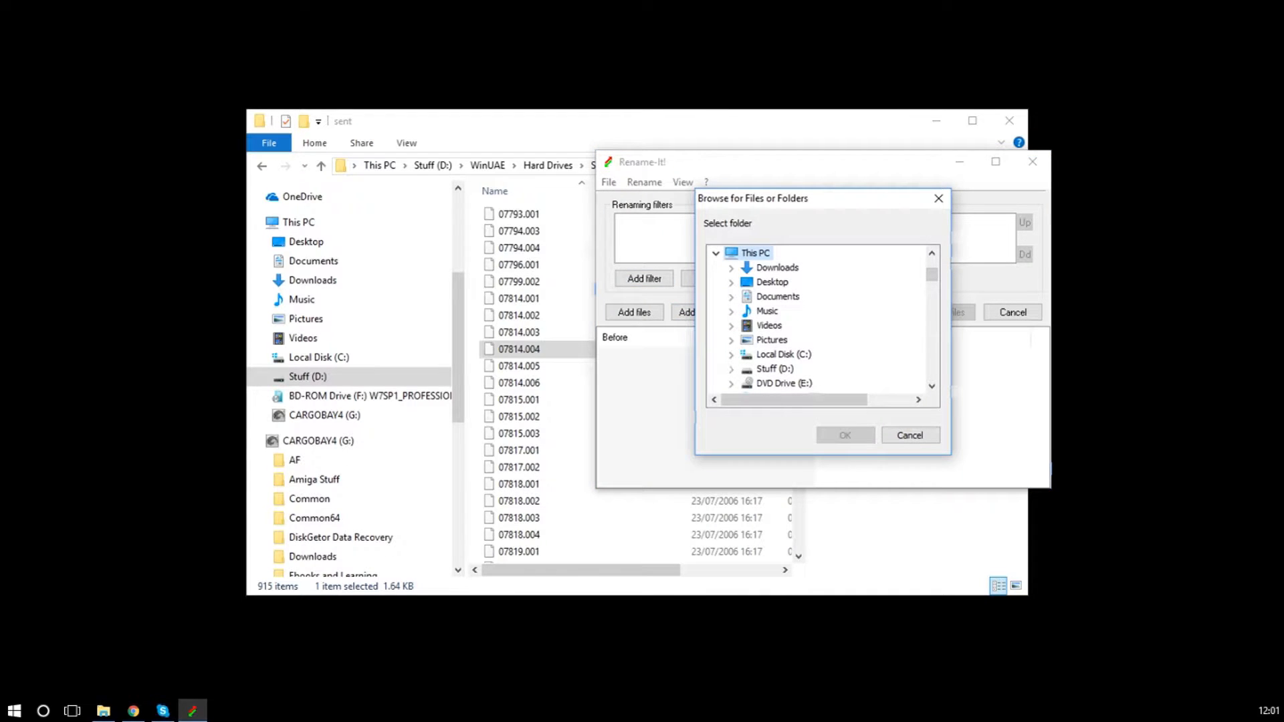
click(731, 369)
scroll(816, 318, down, 12)
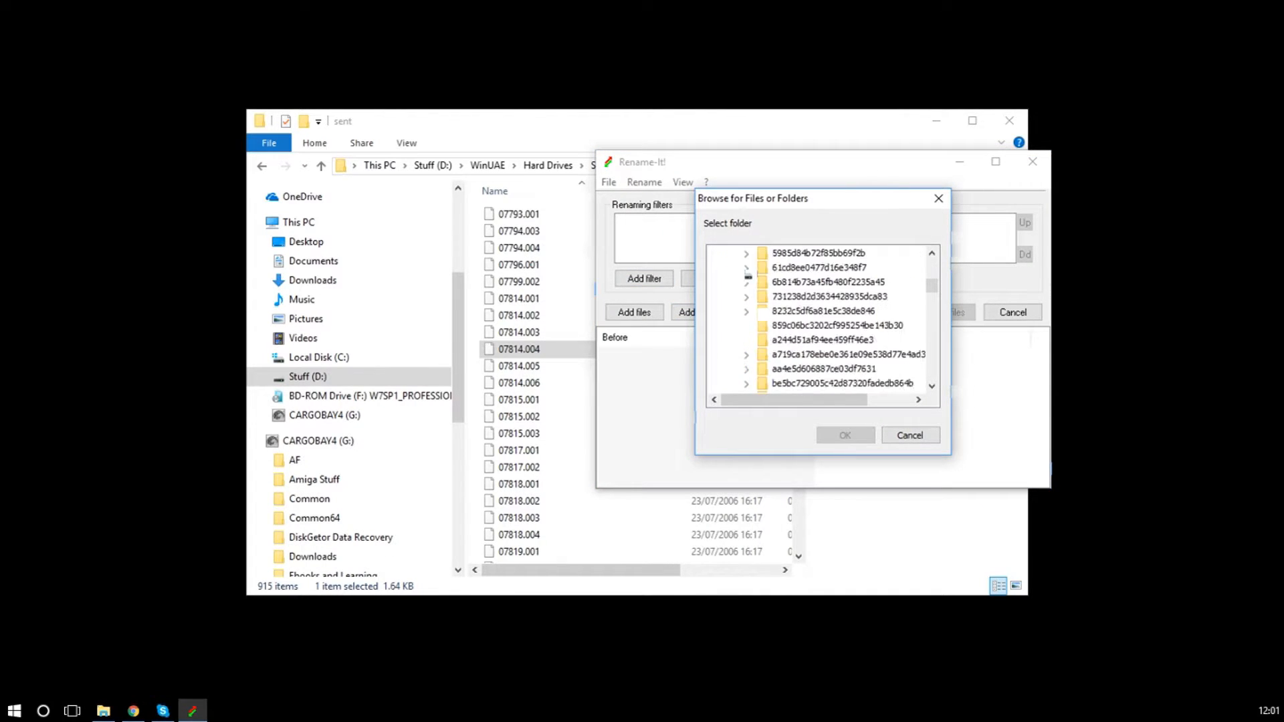
scroll(733, 340, up, 2)
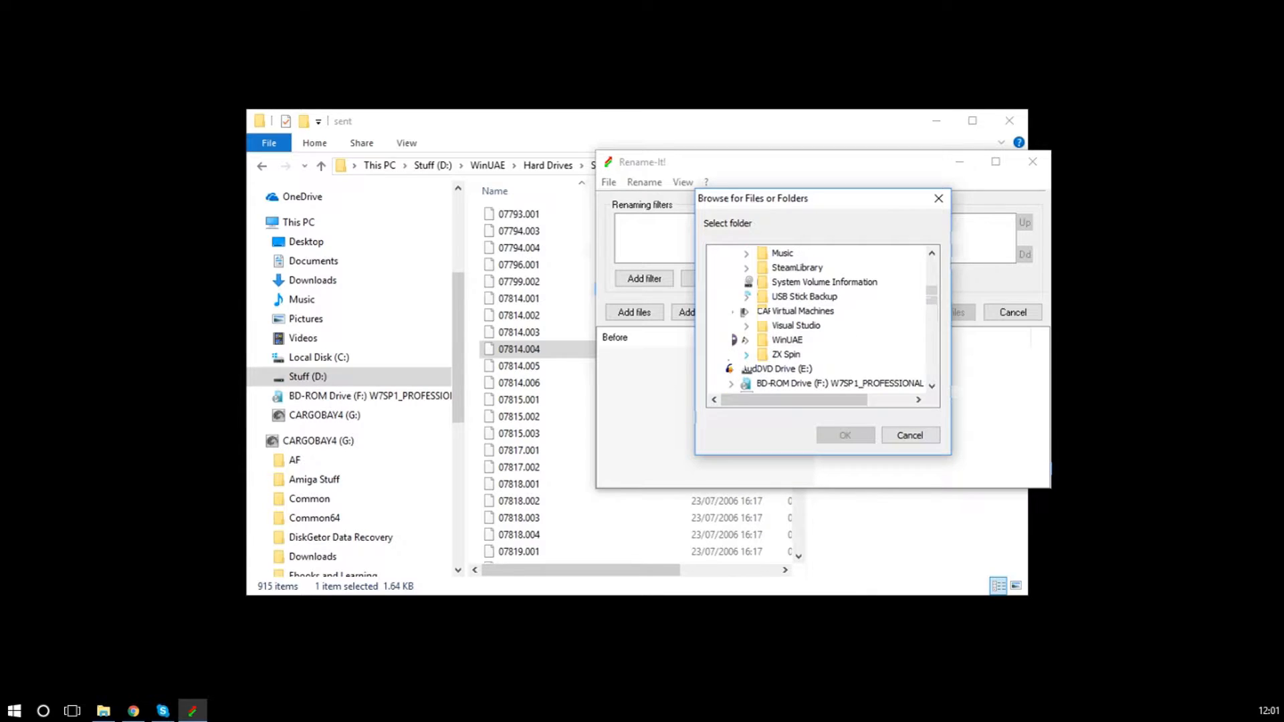
click(746, 340)
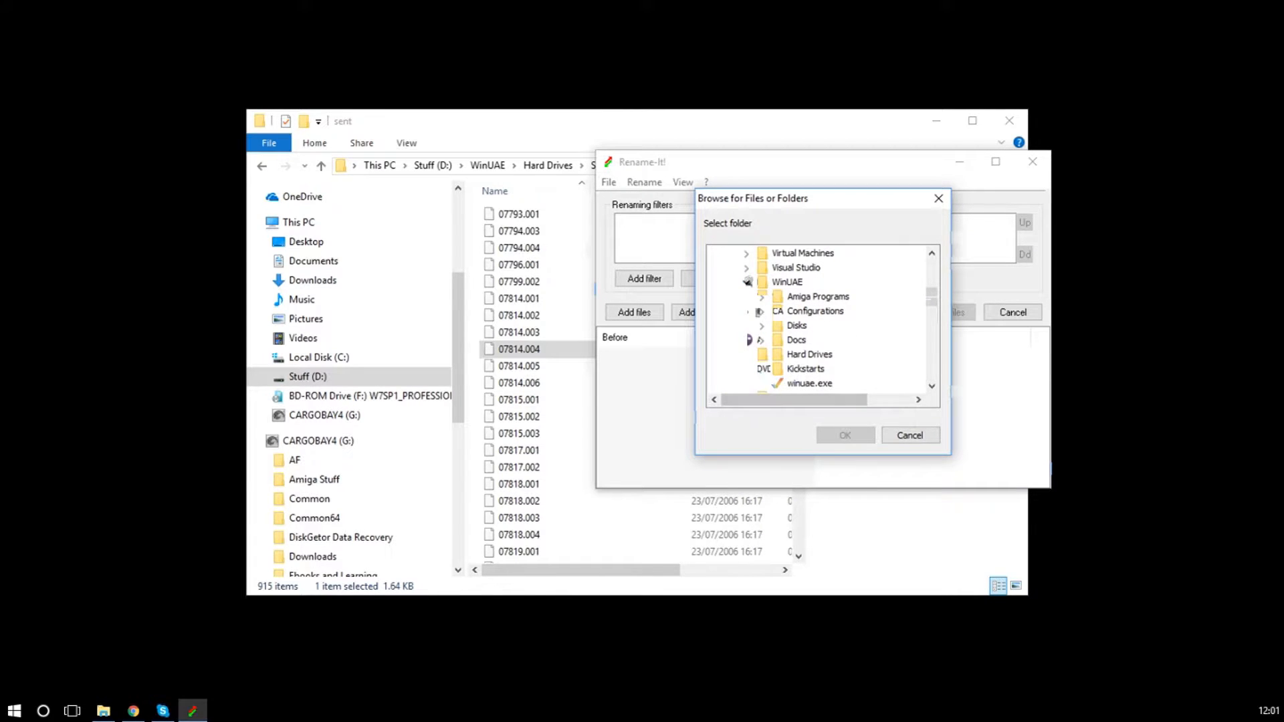
click(761, 353)
click(777, 340)
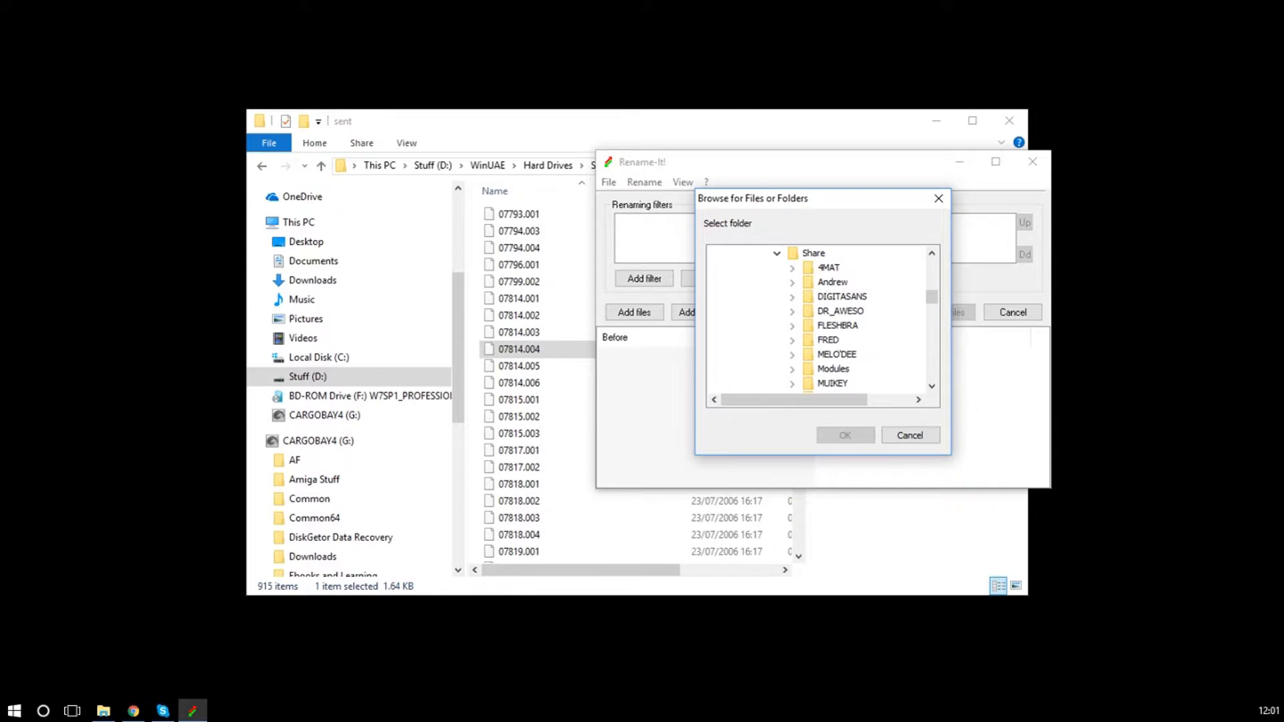
click(792, 282)
click(821, 281)
click(845, 435)
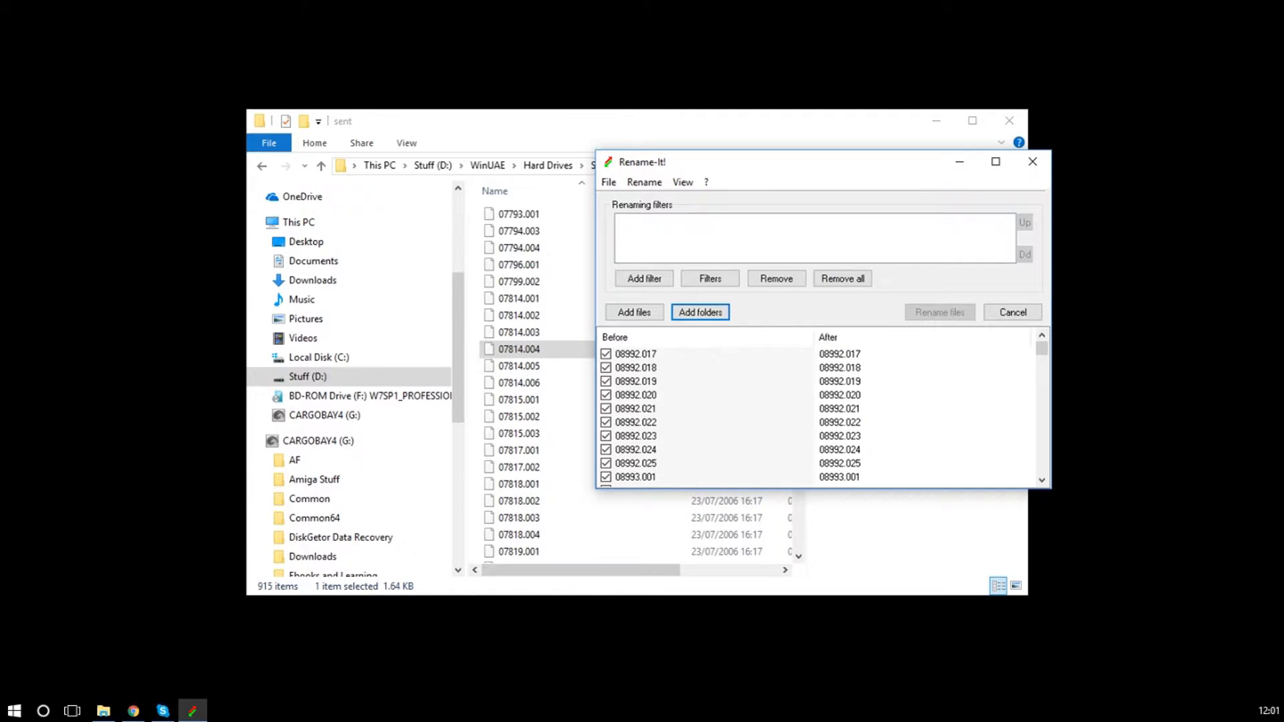
Add a search-and-replace filter with an empty search string and the replacement $(FileName)$(FileExt).eml
click(644, 278)
click(679, 295)
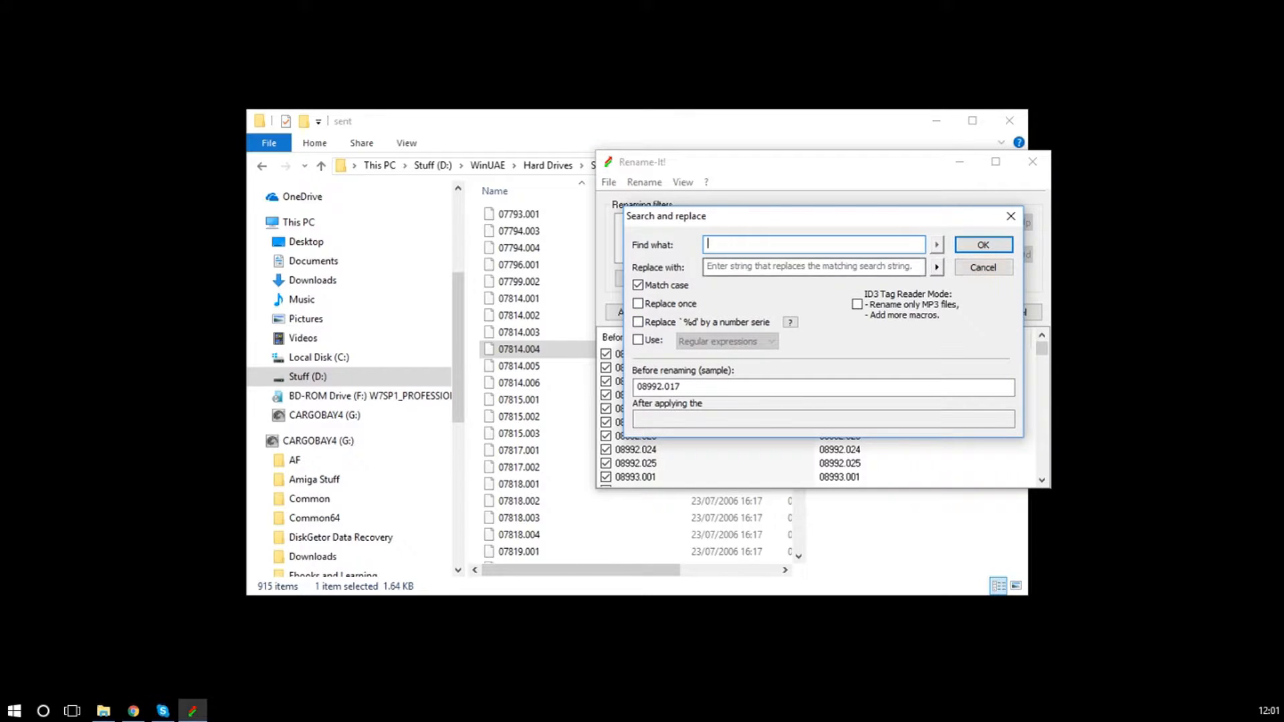
click(936, 267)
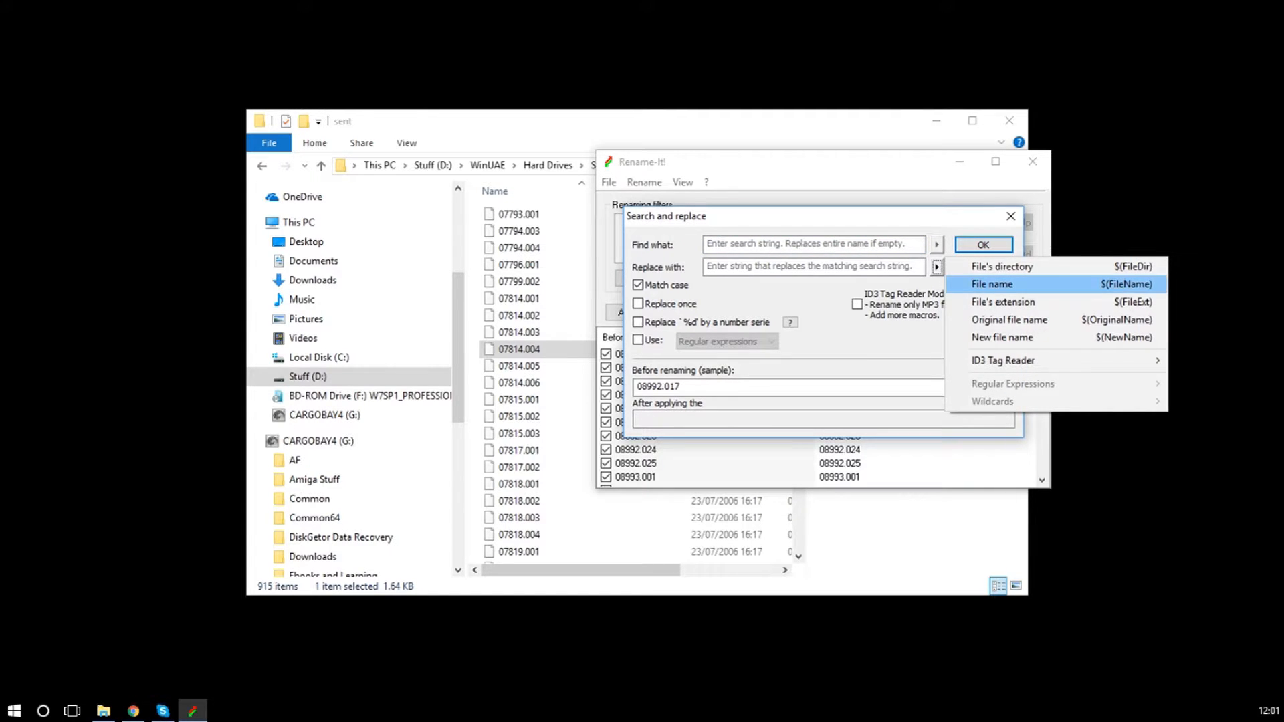
click(992, 284)
click(935, 266)
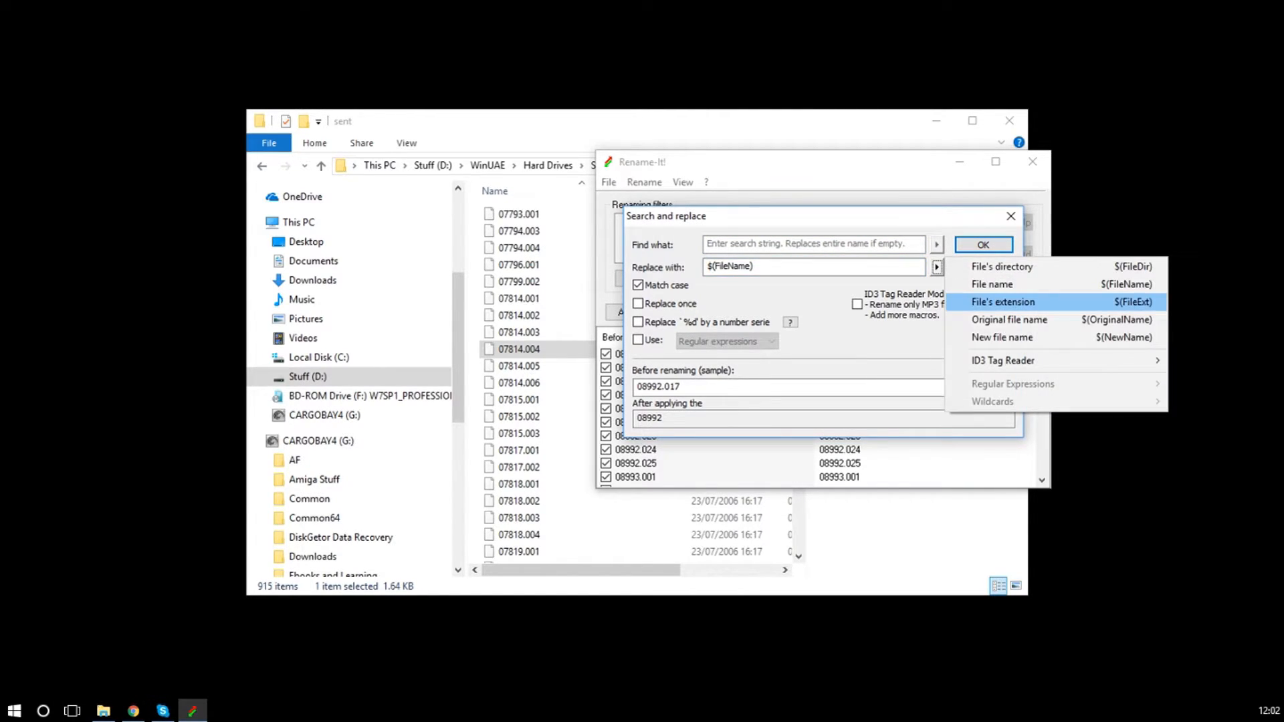
click(1003, 302)
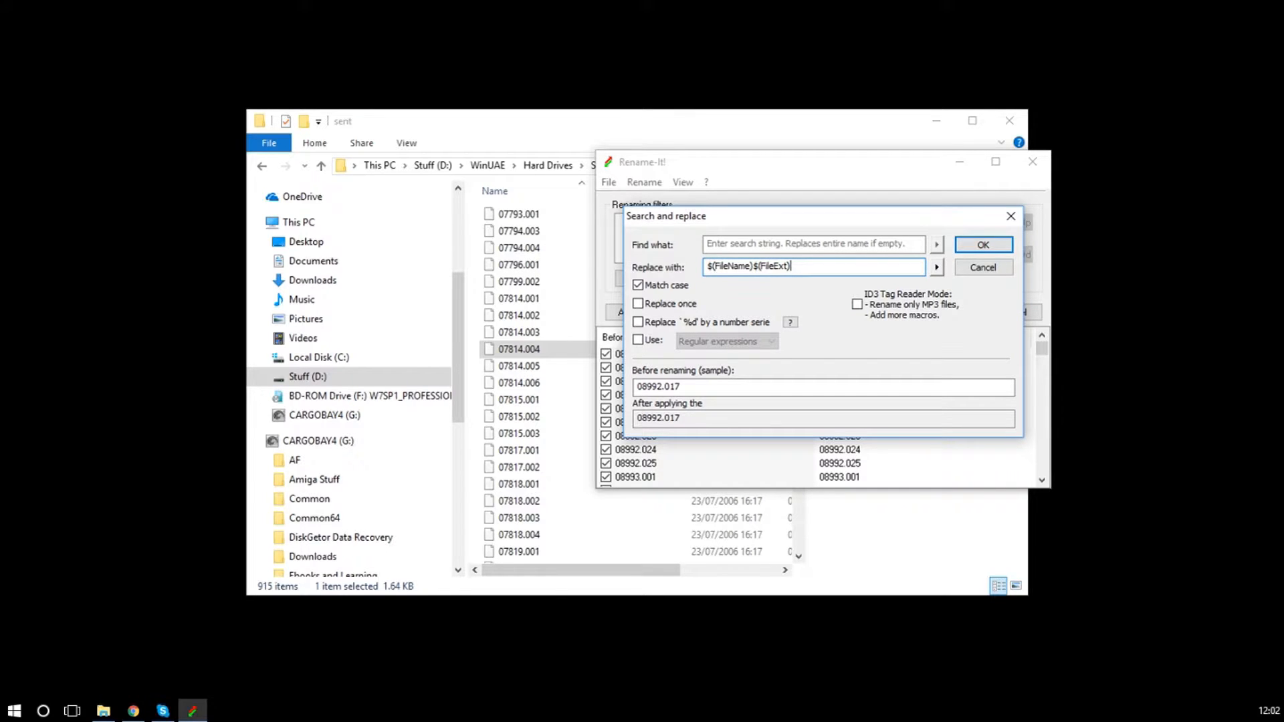
text(.eml)
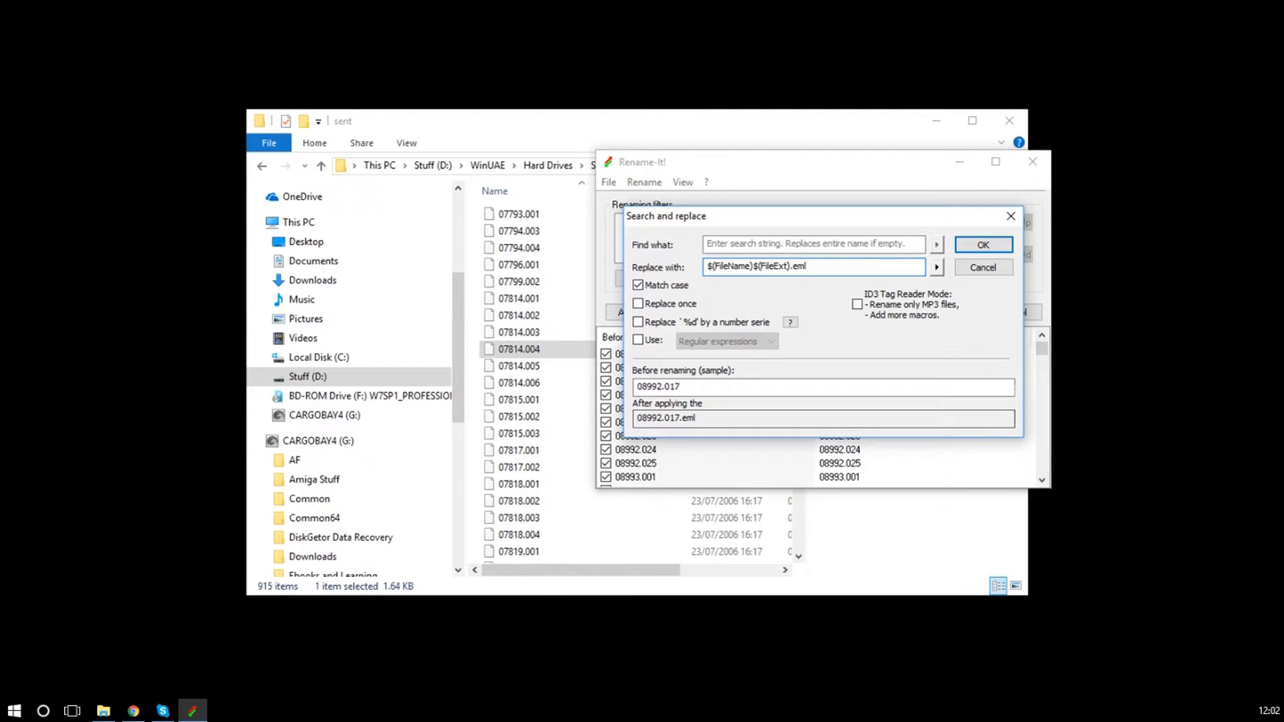
key(Return)
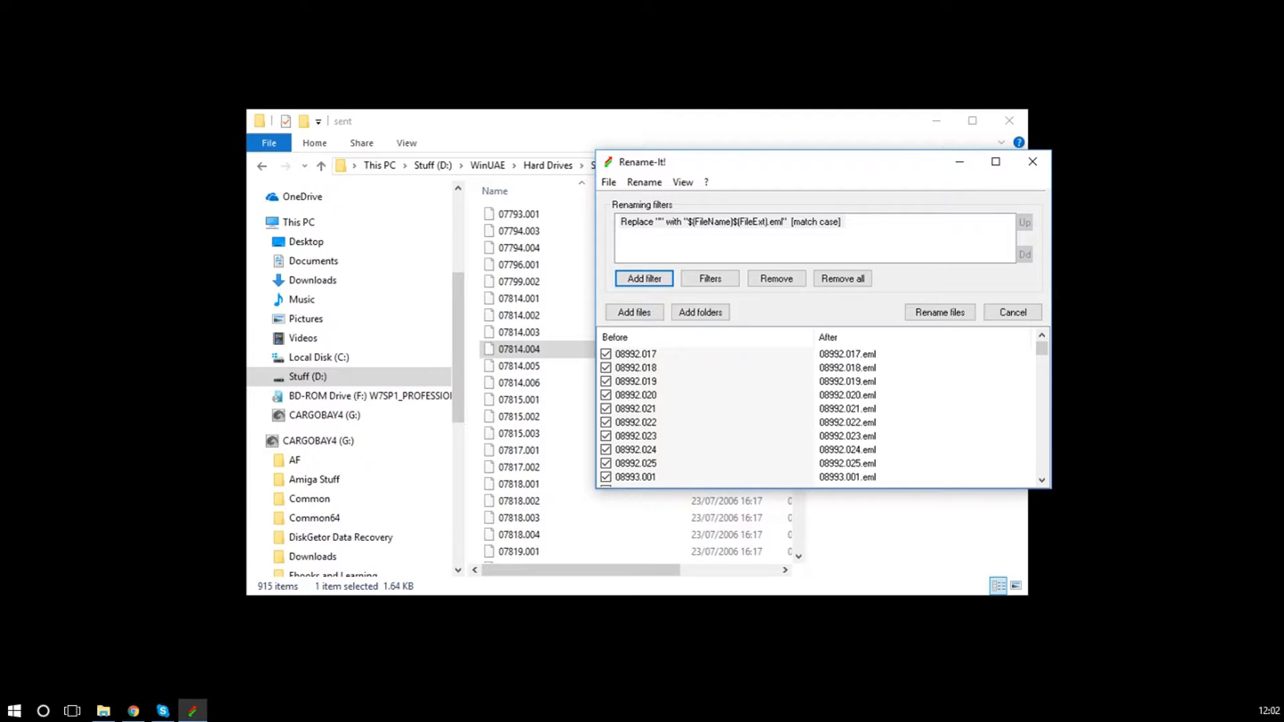
Rename all the listed message files with the filter, accepting the change of file extension
click(940, 312)
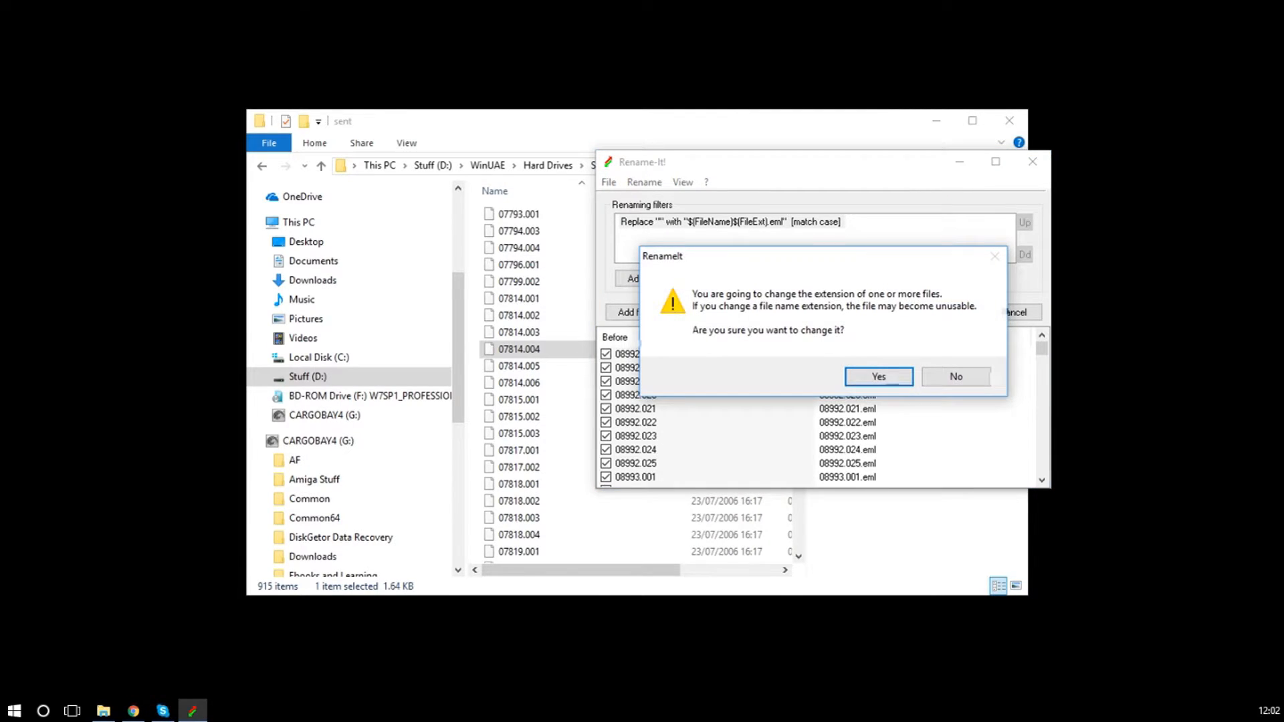
key(Return)
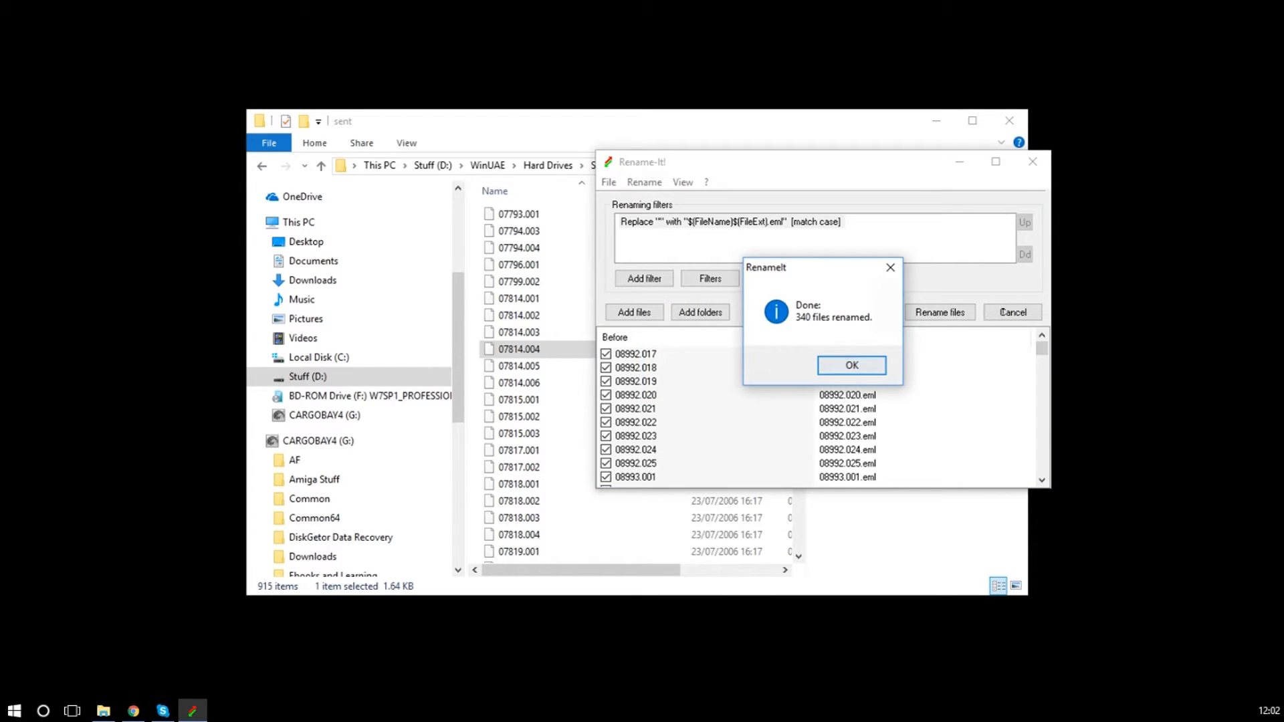
key(Return)
Switch back to File Explorer and open the incoming folder to check the renamed .eml files
key(alt+Tab)
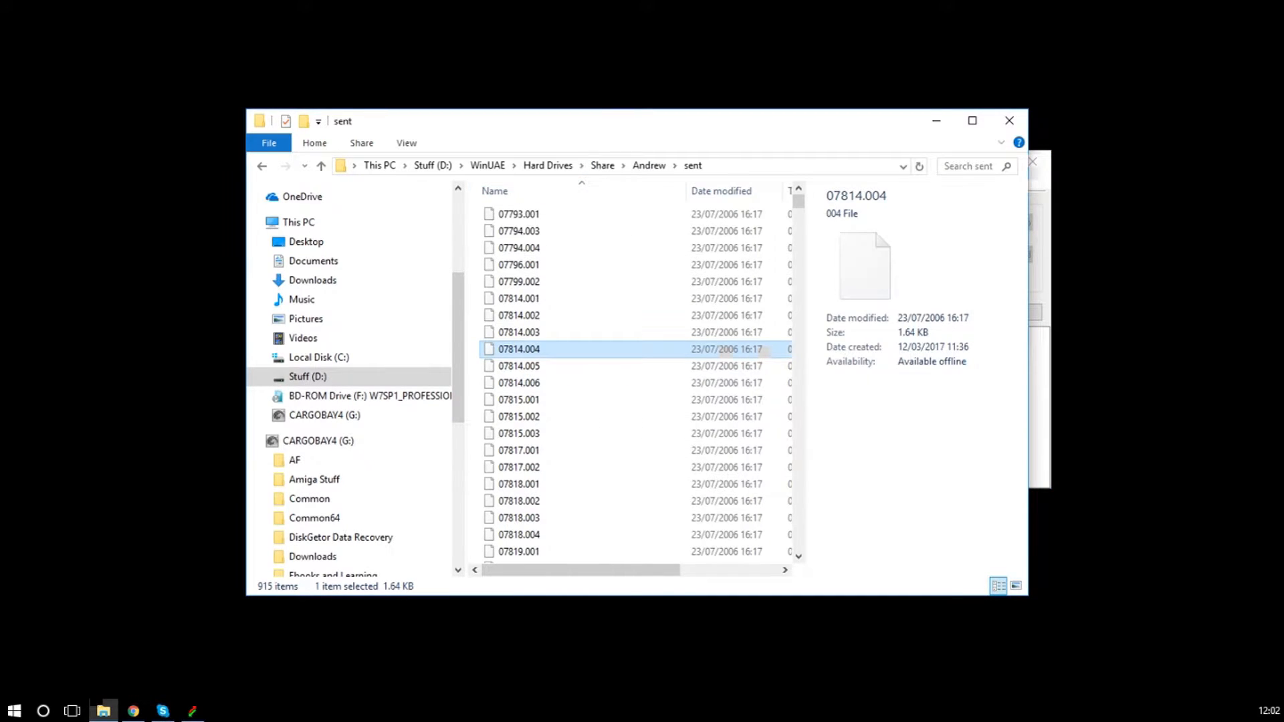
click(650, 166)
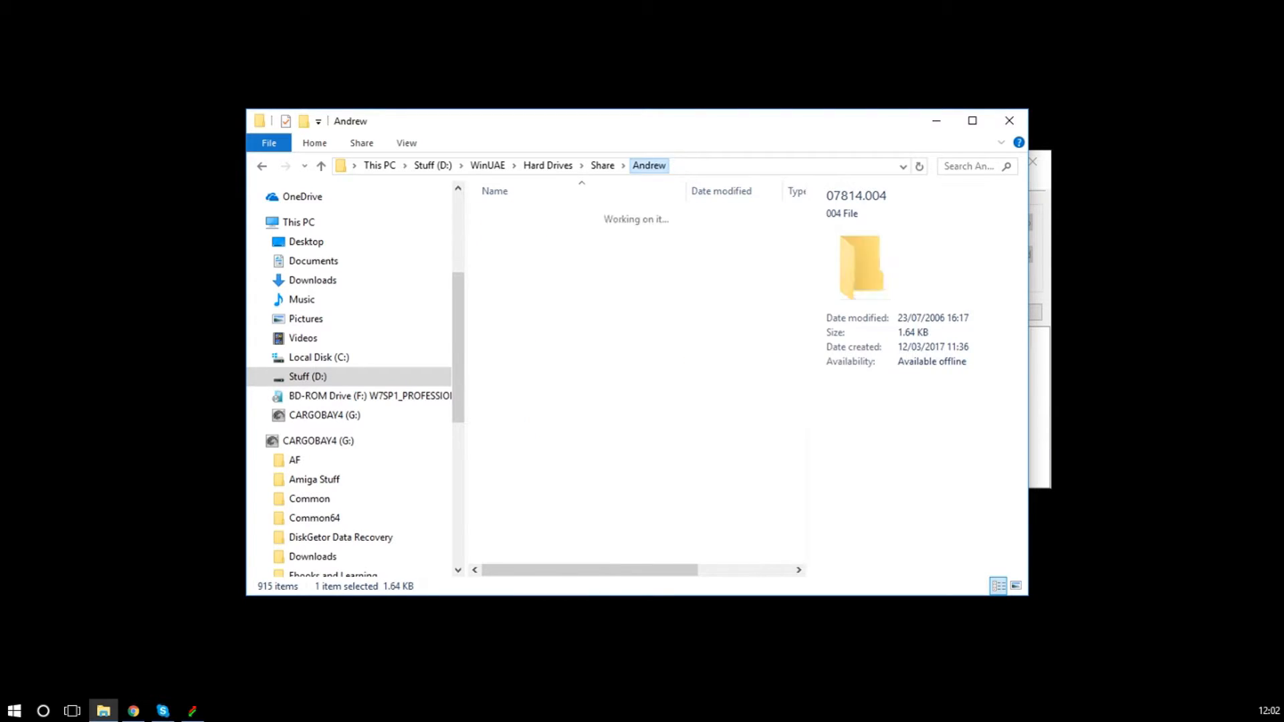
double_click(519, 231)
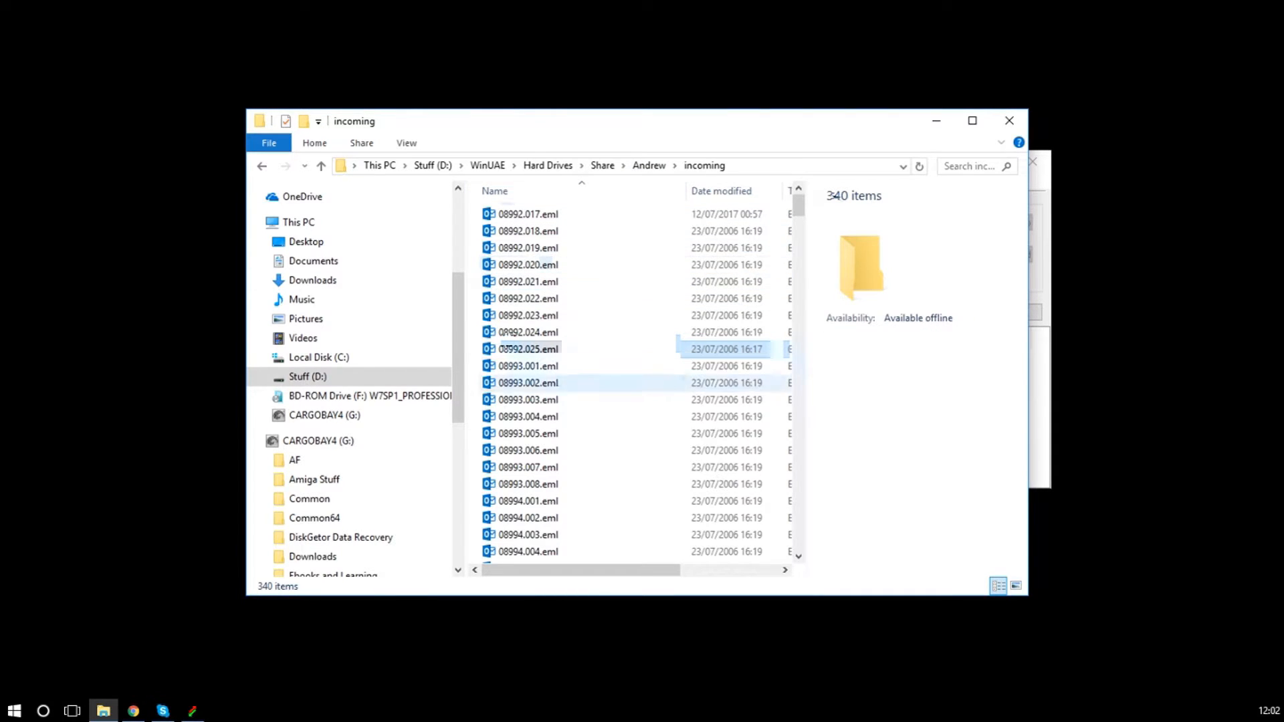
Switch to Rename-It! and add the sent mail folder stored beside the incoming folder
drag(647, 121, 571, 244)
click(755, 161)
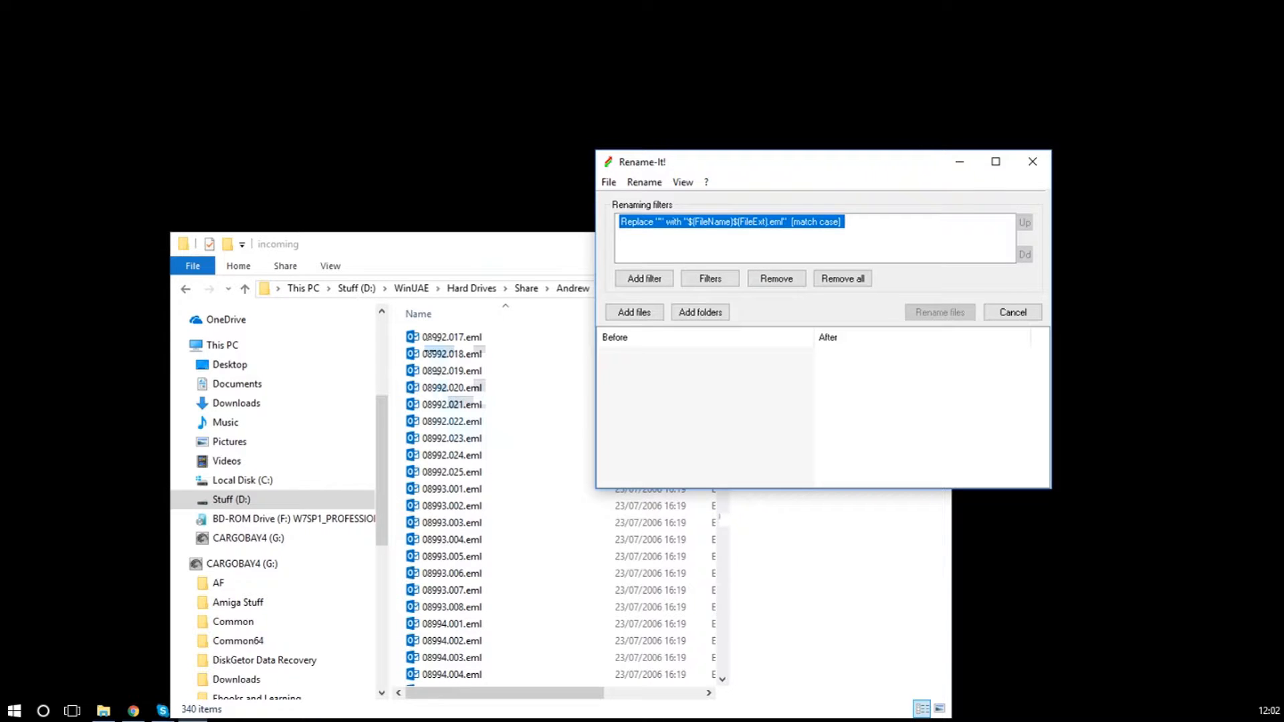
click(700, 311)
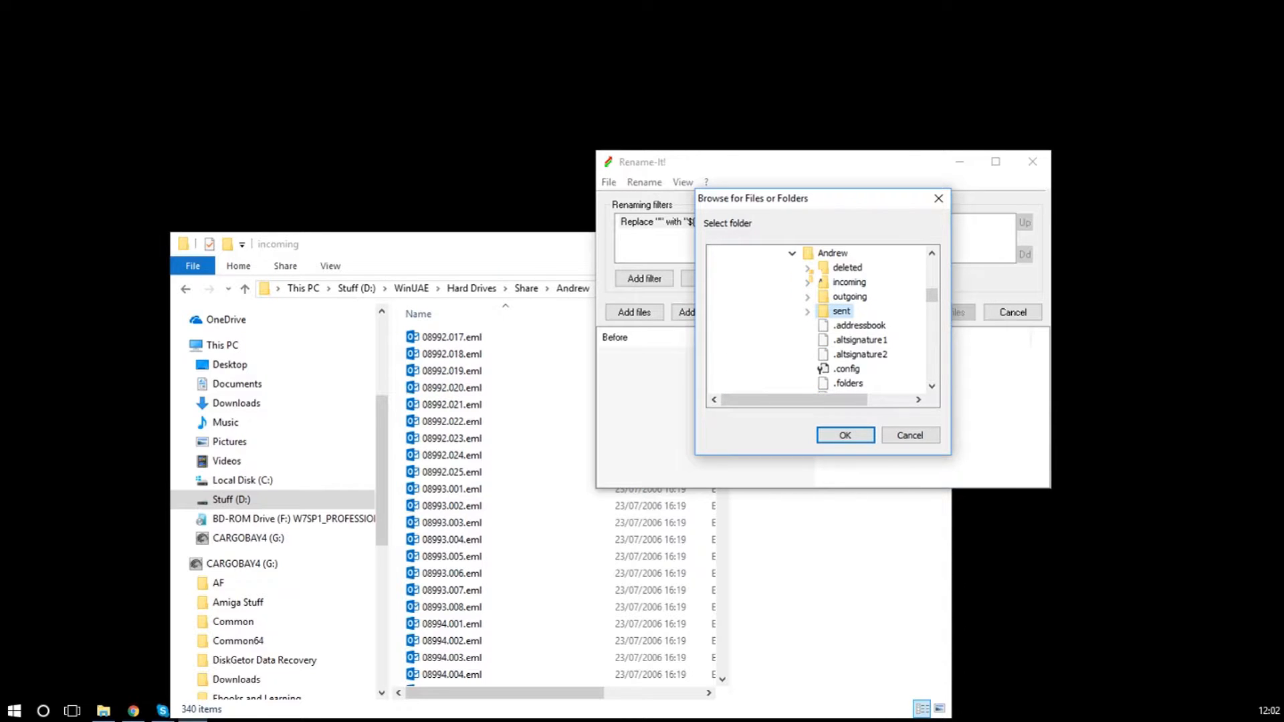
key(Return)
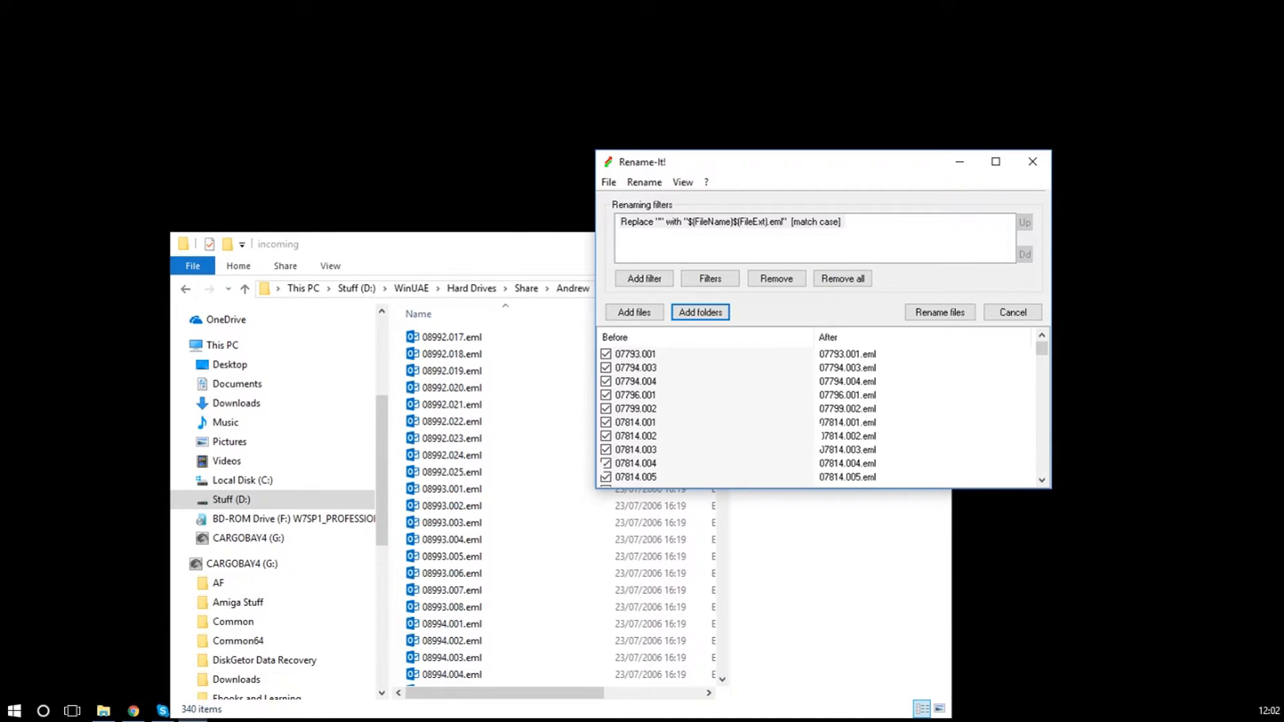
Rename all the listed sent message files with the existing .eml filter, accepting the change of file extension
key(Tab)
key(Return)
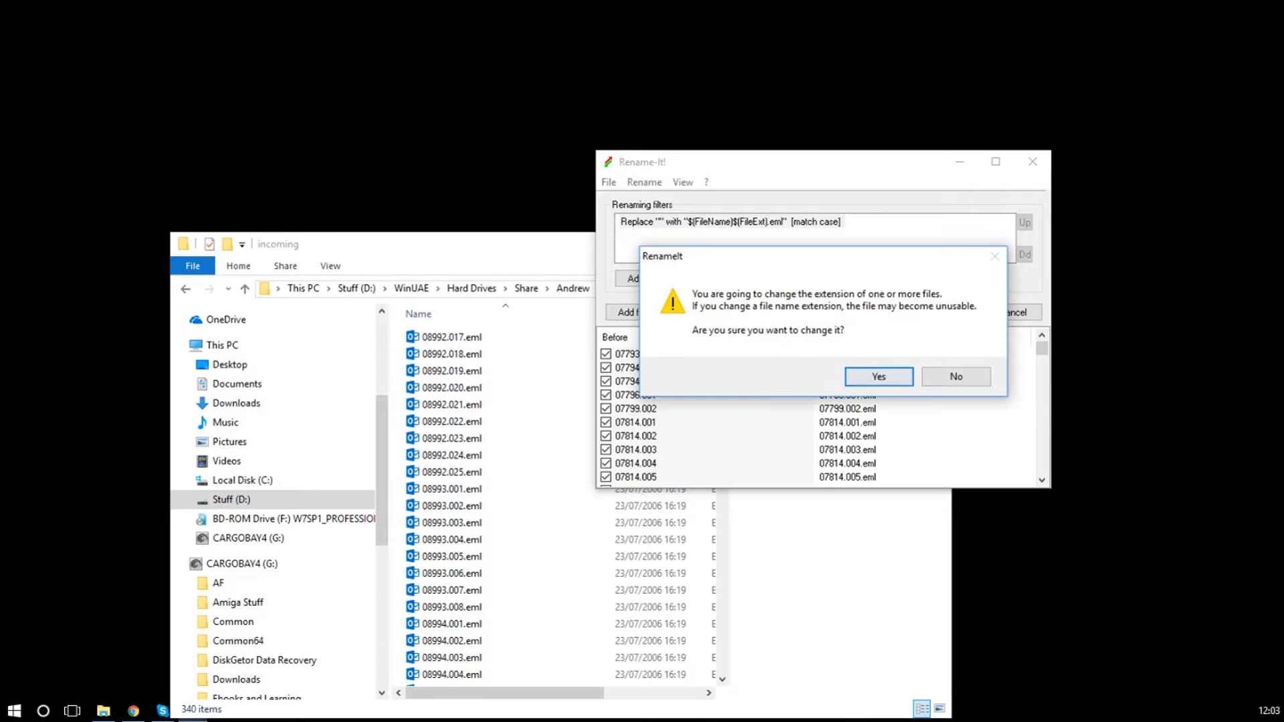
key(Return)
key(Return)
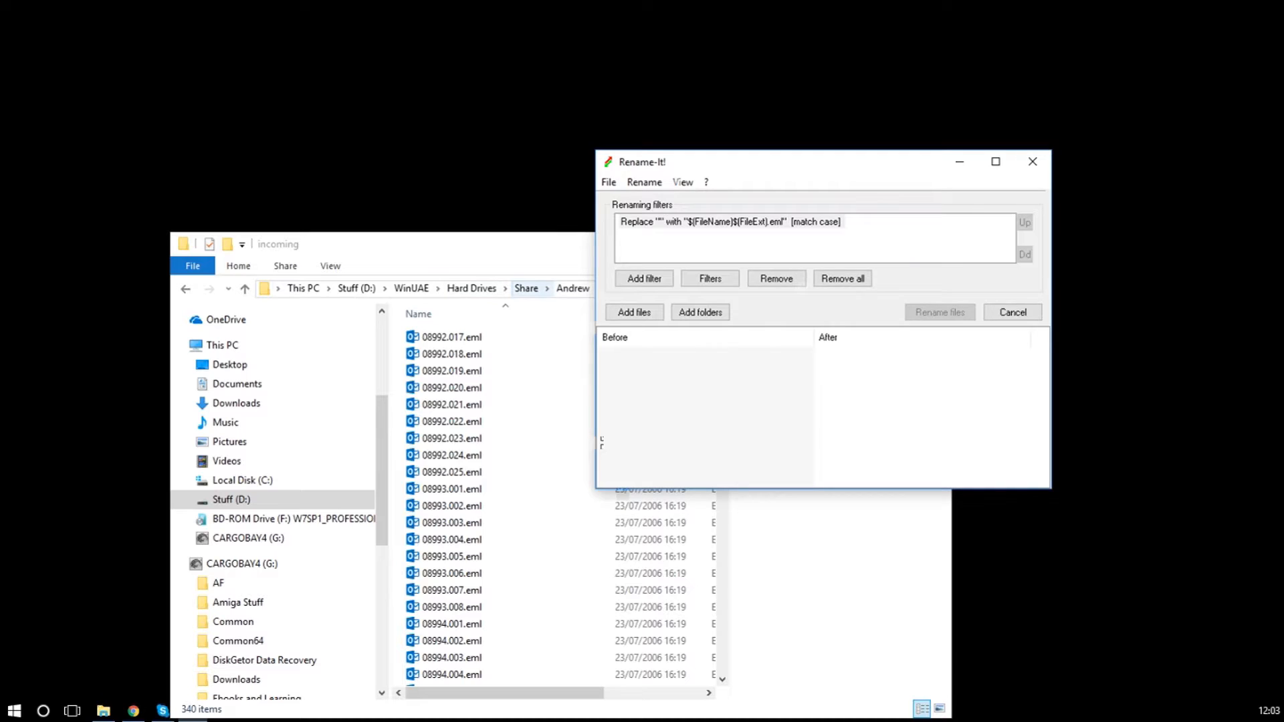
Switch back to File Explorer and open the sent folder to check its renamed message files
key(alt+Tab)
key(alt+Up)
key(Return)
key(s)
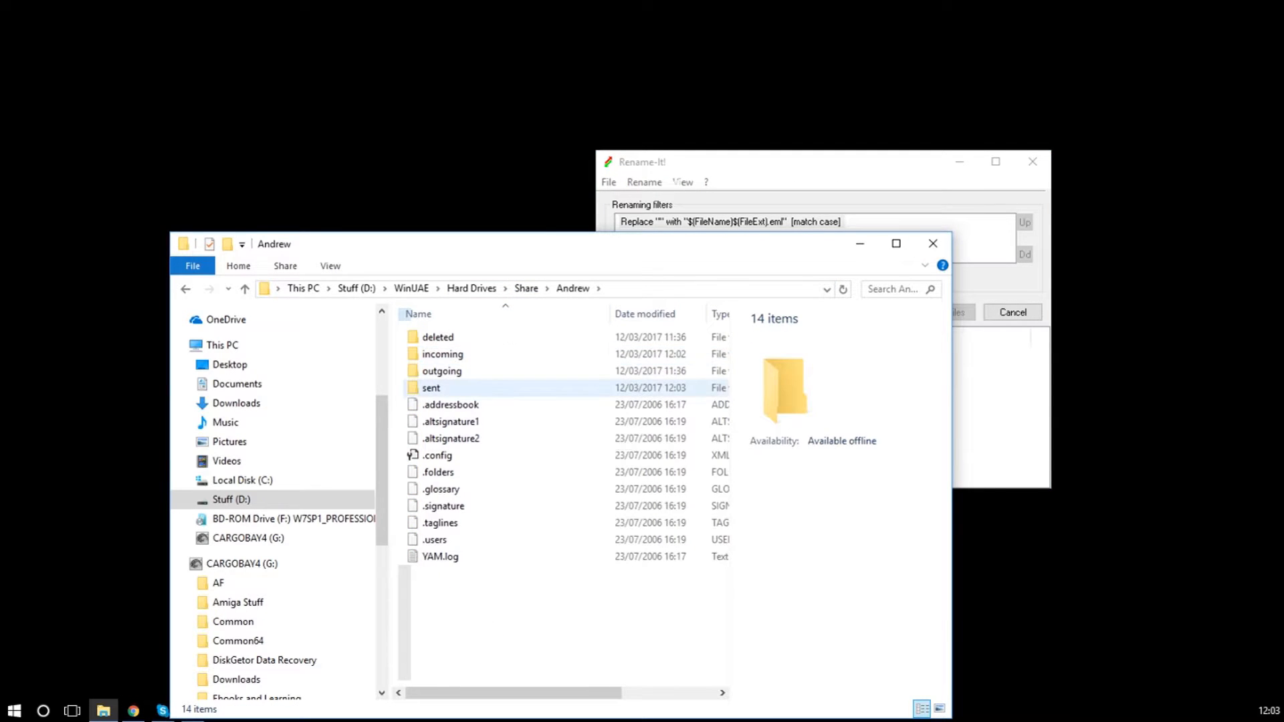
key(Return)
drag(534, 244, 620, 203)
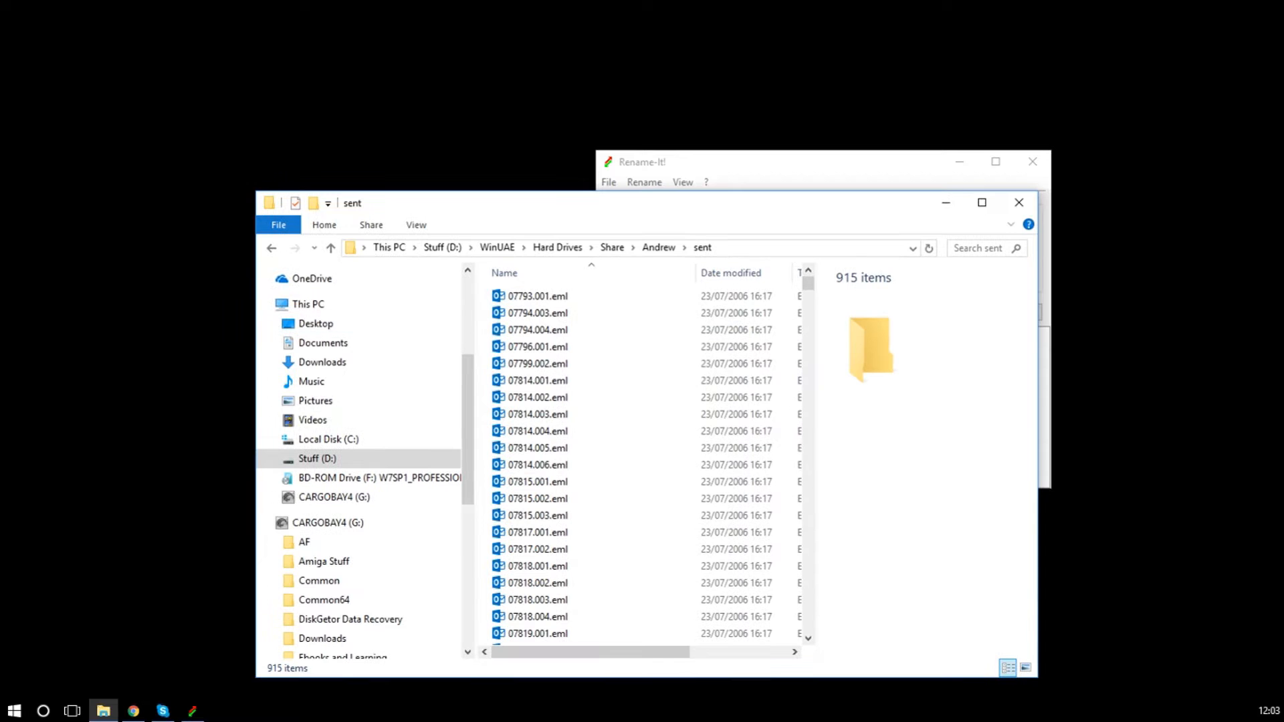
Switch to Outlook and open the Account Settings of the mail account
key(alt+Tab)
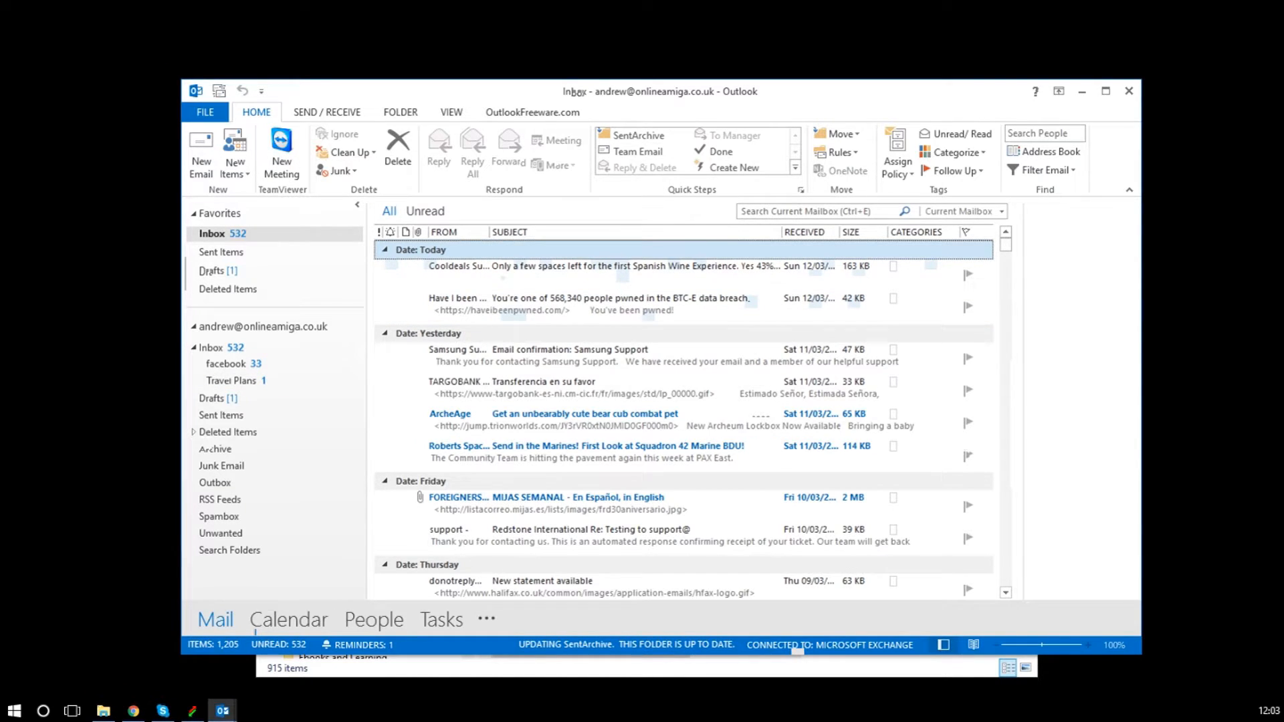
click(205, 112)
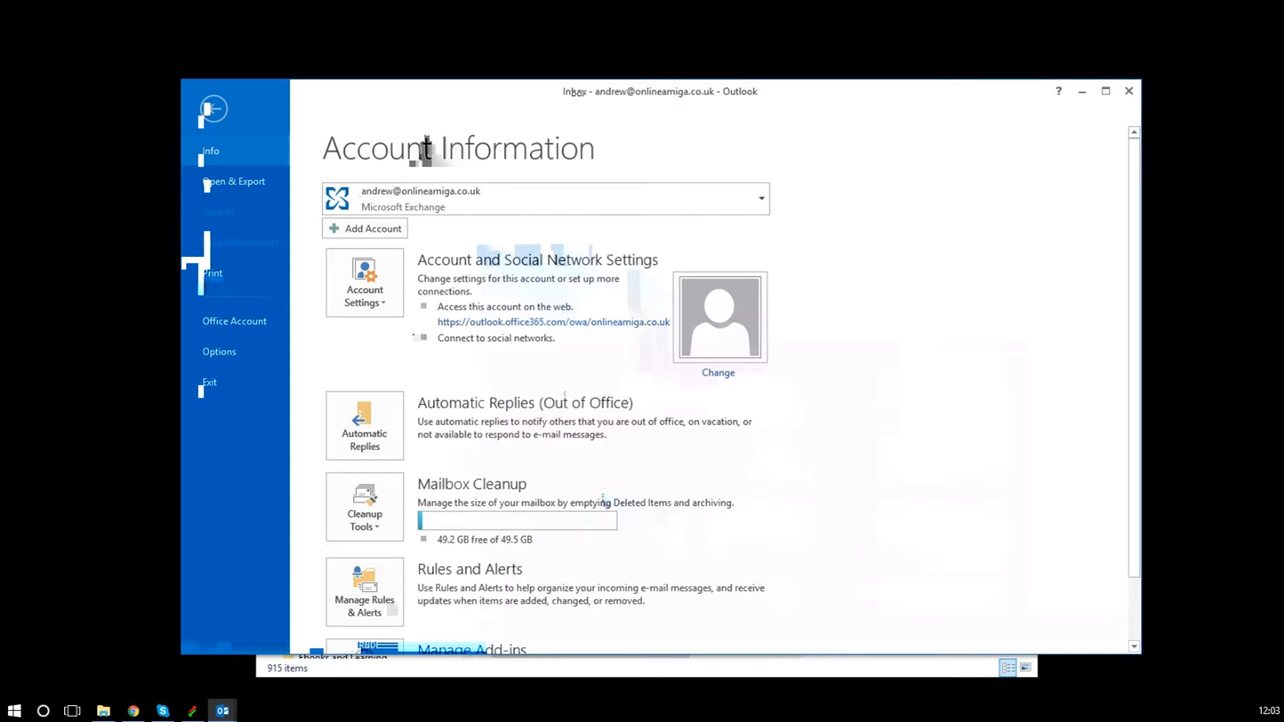
click(401, 201)
click(331, 235)
click(364, 282)
click(381, 330)
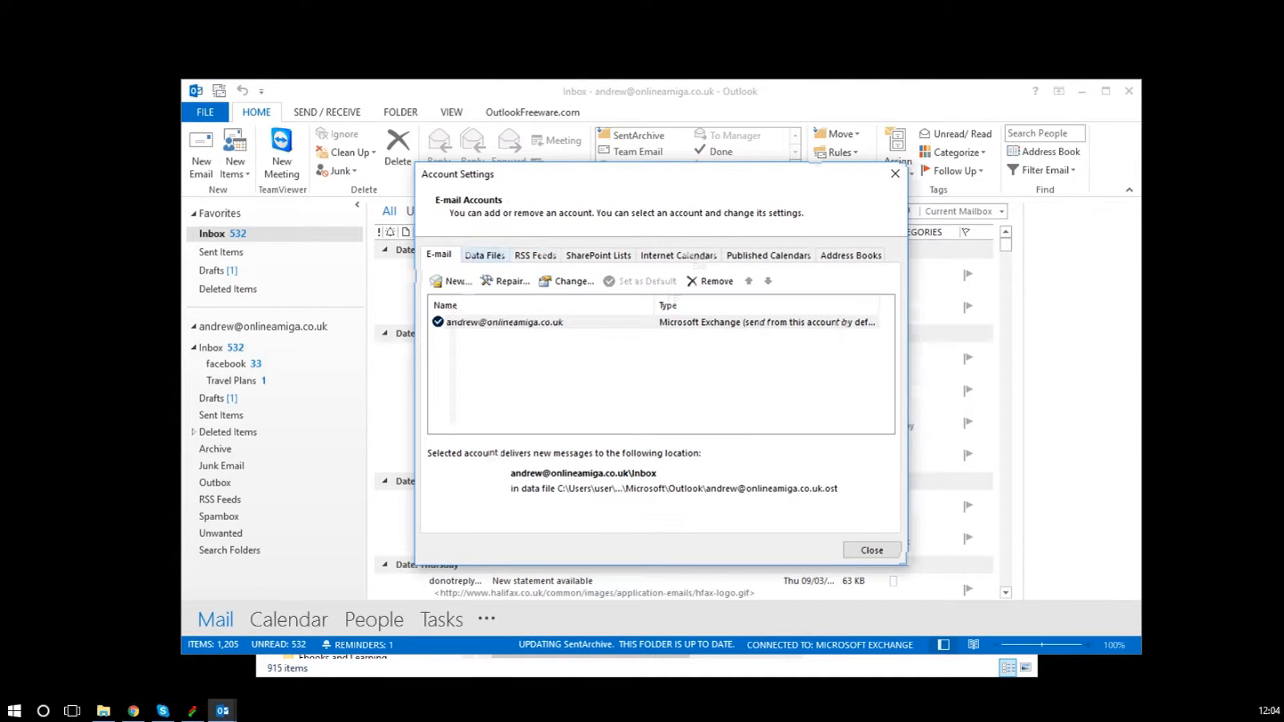
Add a new Outlook data file named amigayan.pst in the Outlook Files folder and close the account settings
click(484, 254)
click(449, 281)
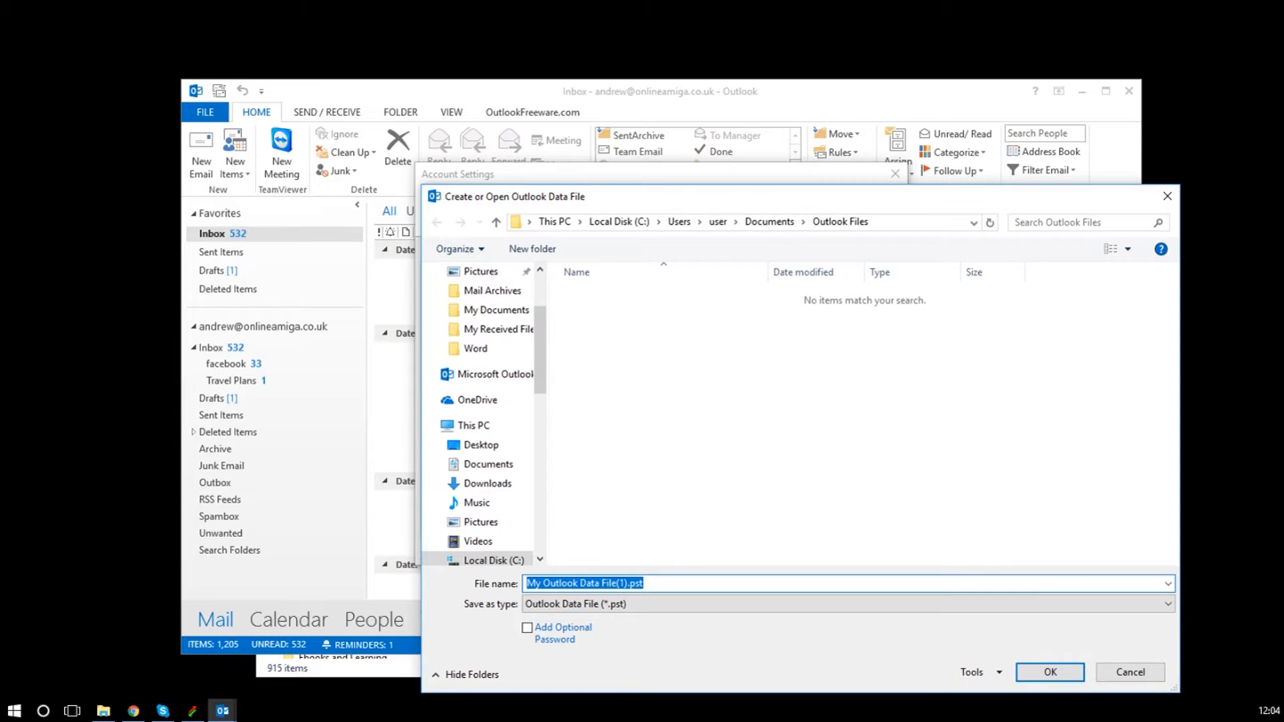
text(amigayan,o)
key(BackSpace)
key(BackSpace)
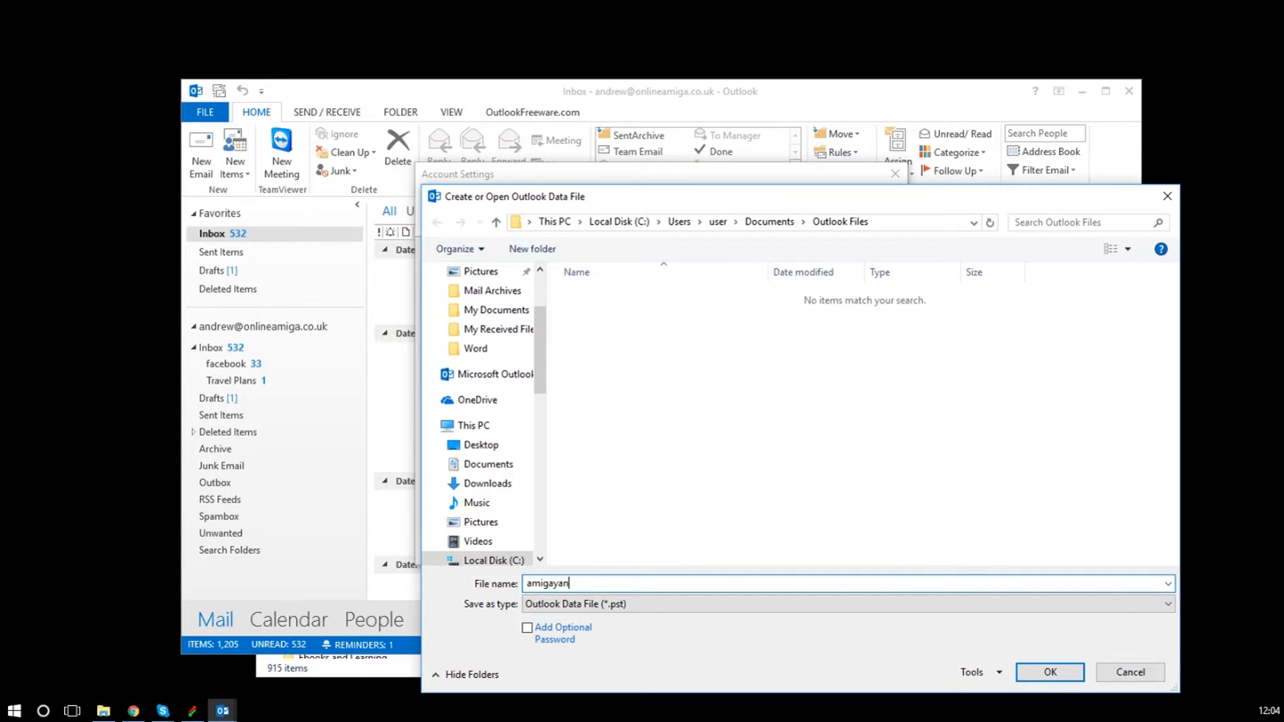
text(.pst)
key(Return)
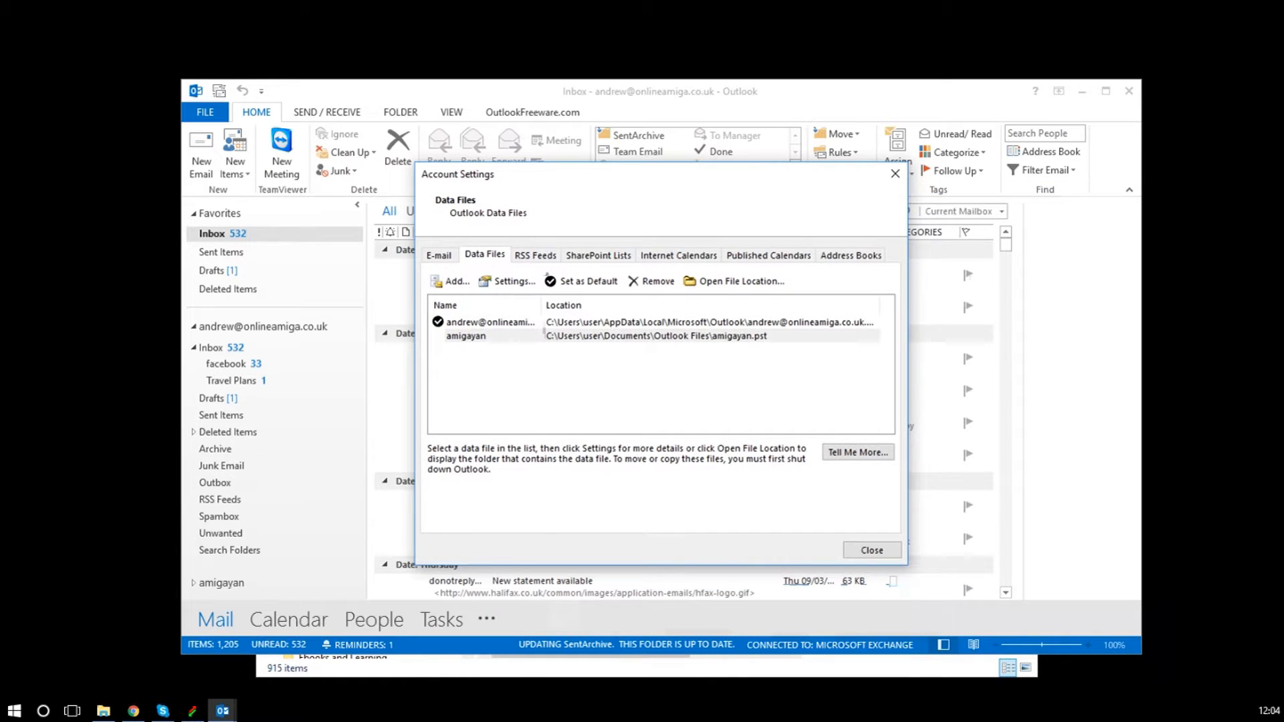
click(871, 550)
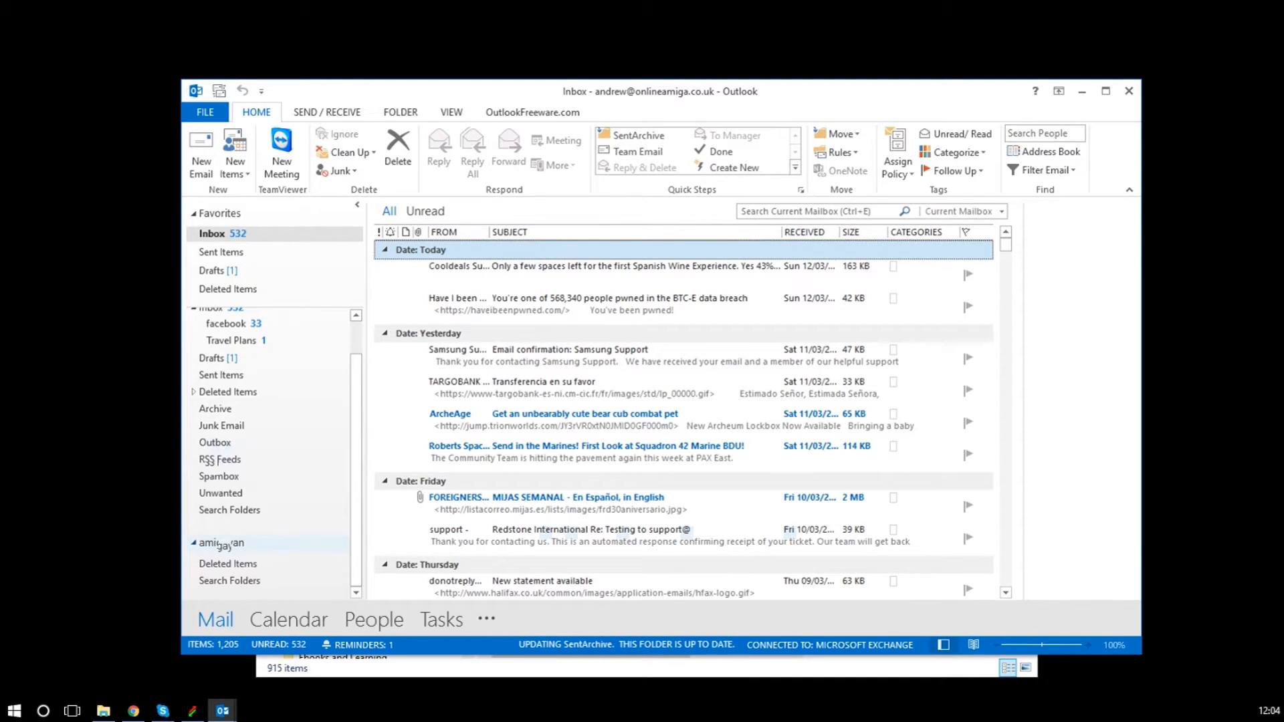
Create two folders named incoming and sent in the amigayan data file
right_click(224, 543)
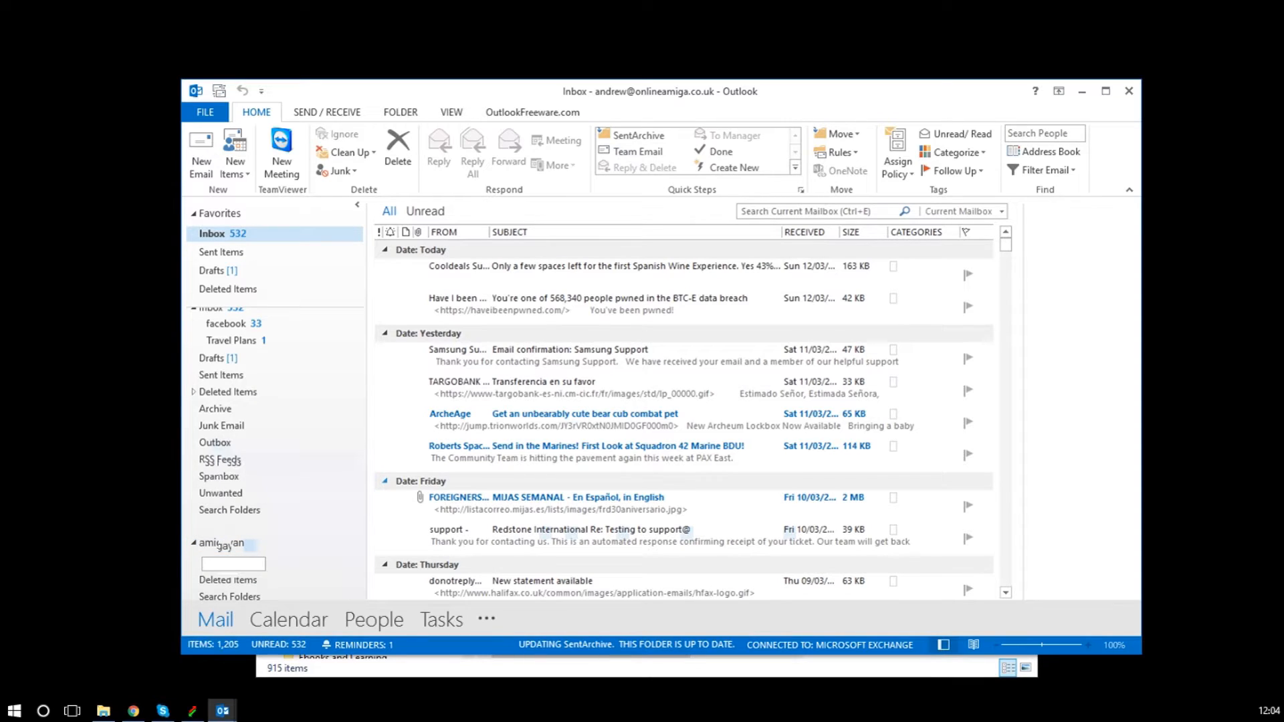
text(incoming)
key(Return)
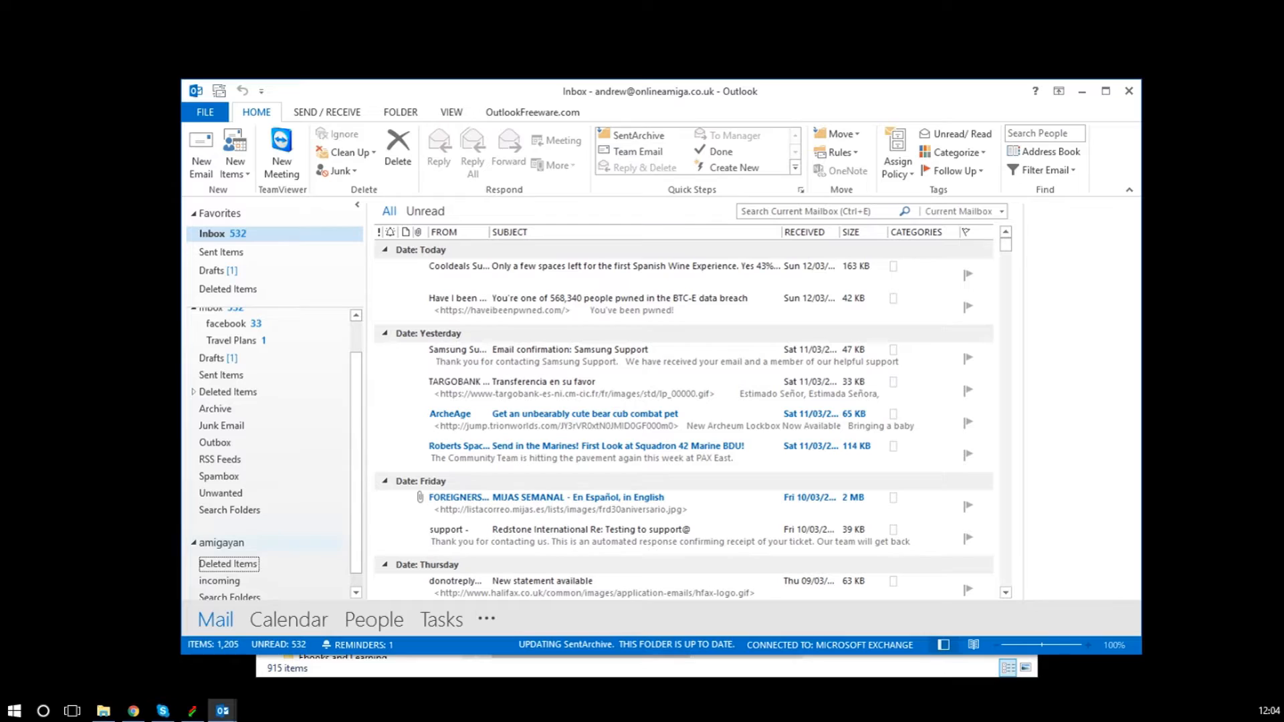
right_click(228, 541)
click(281, 448)
text(sent)
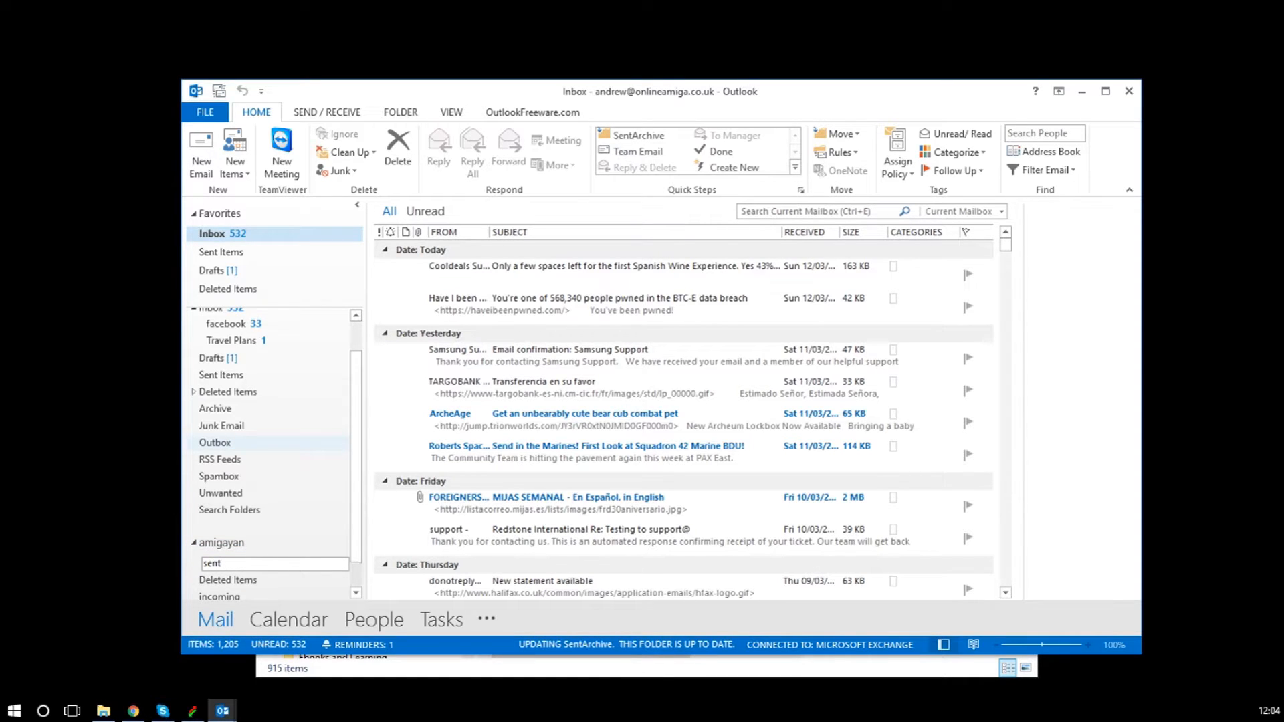
key(Return)
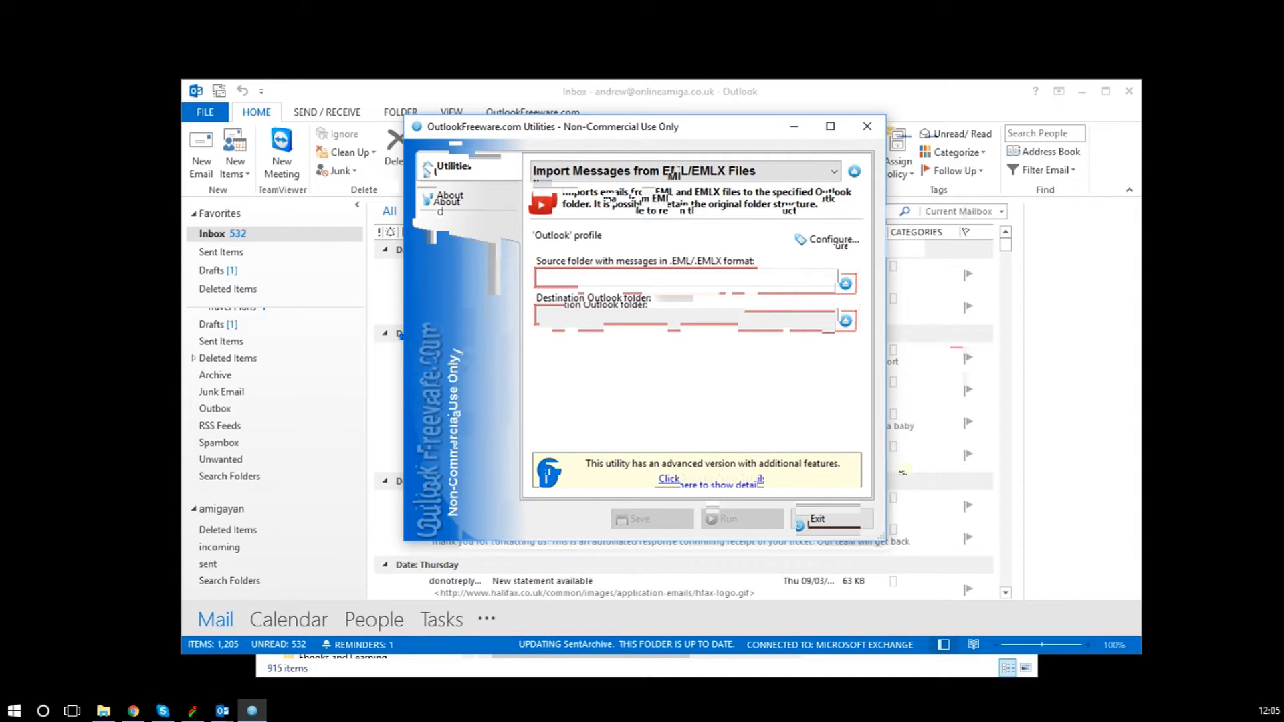
In the OutlookFreeware.com EML/EMLX import utility, choose the incoming folder under WinUAE, Hard Drives, Share on Stuff (D:) as the source
click(848, 278)
drag(778, 381, 778, 413)
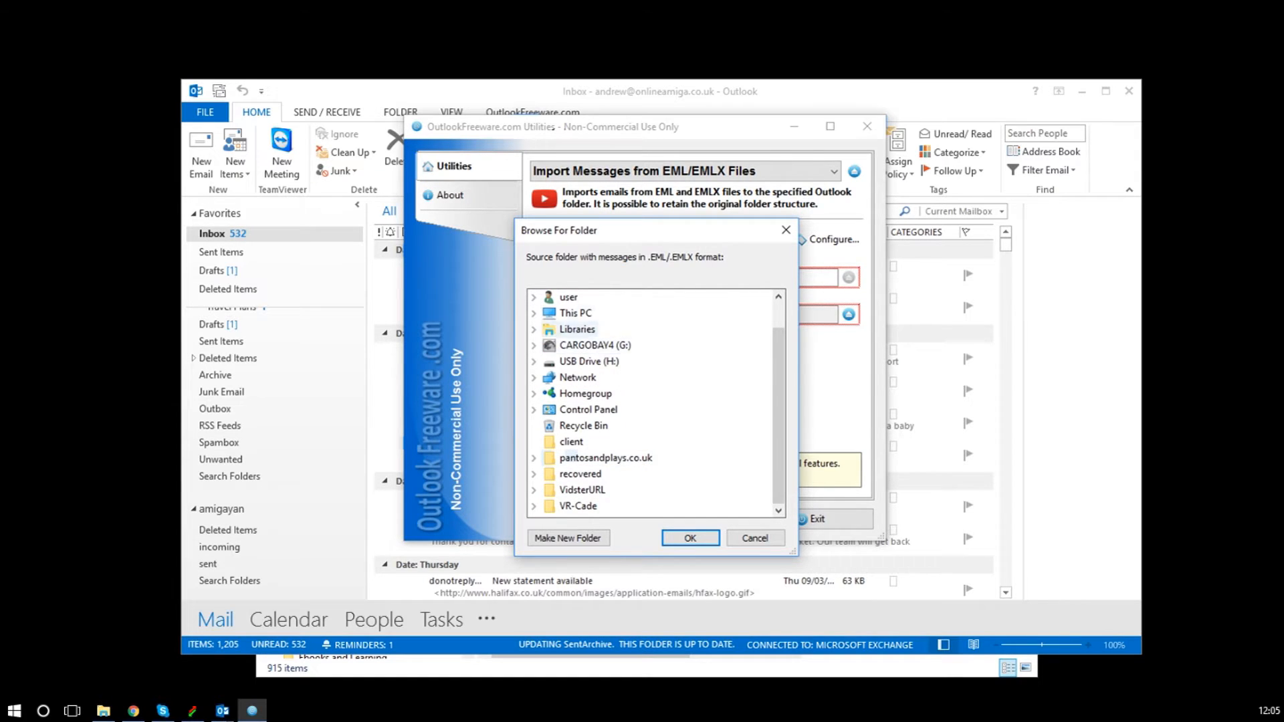
click(549, 441)
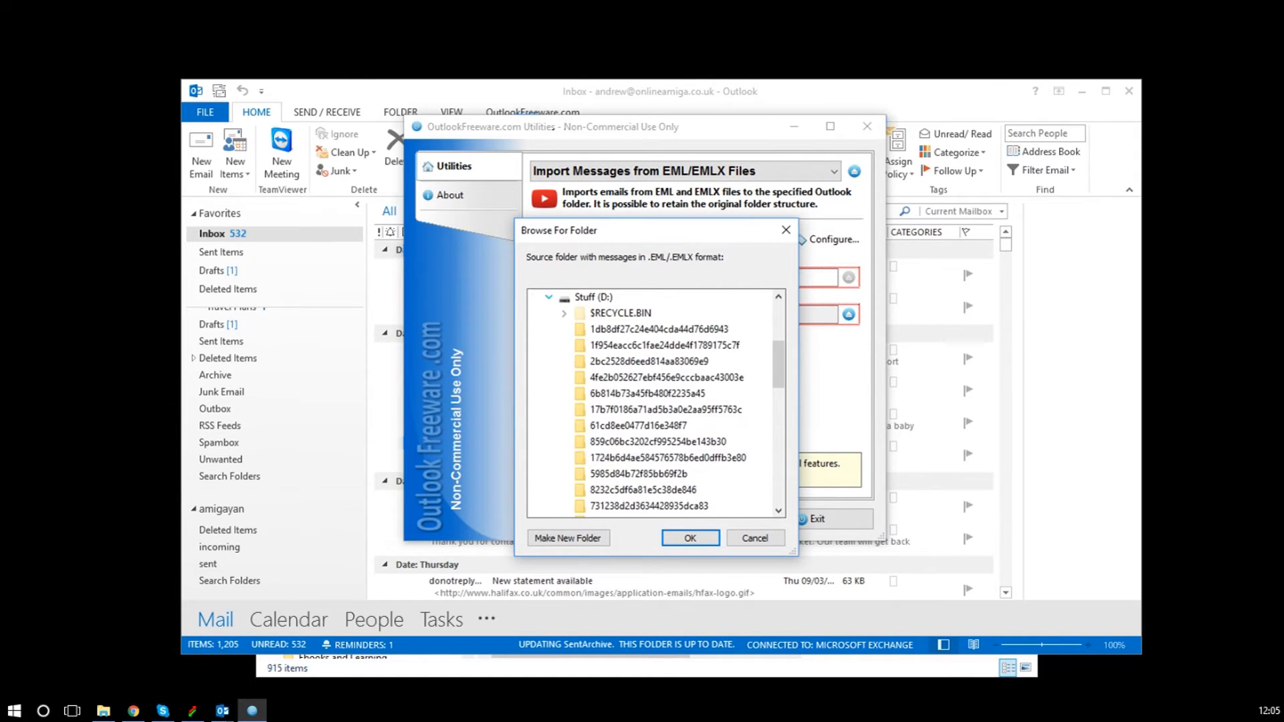
drag(779, 369, 781, 434)
drag(688, 416, 688, 416)
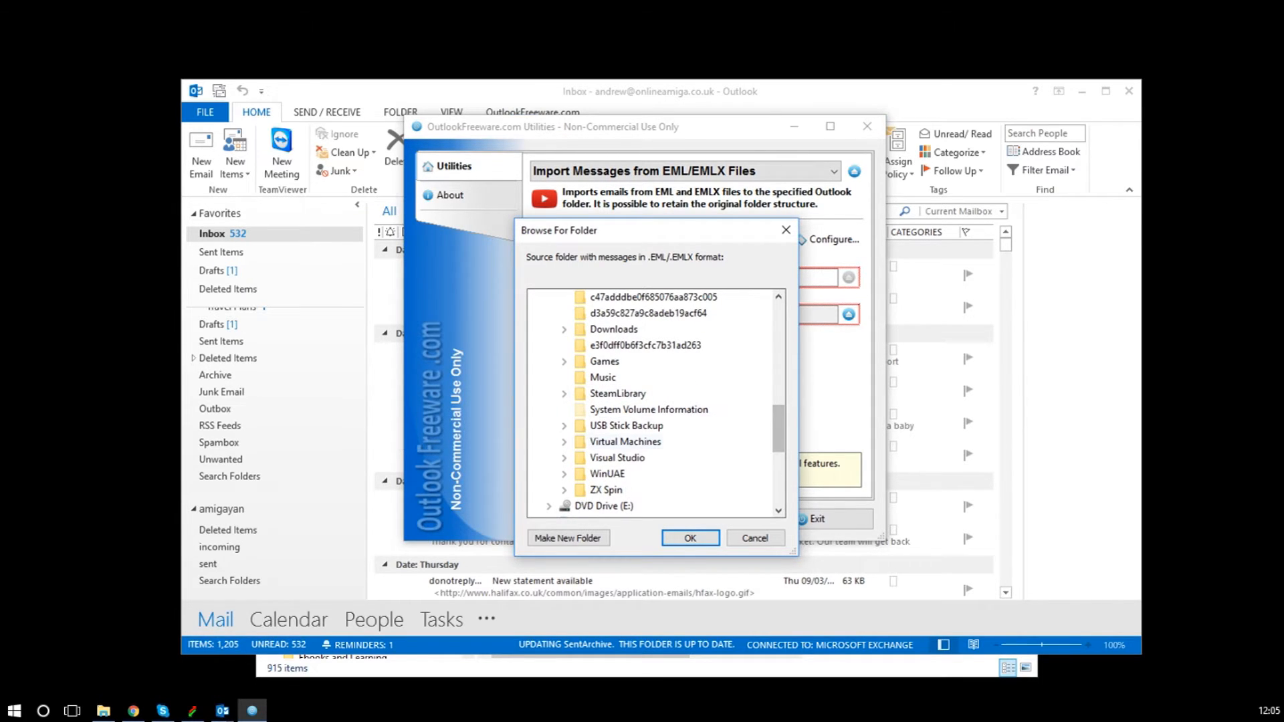
click(563, 474)
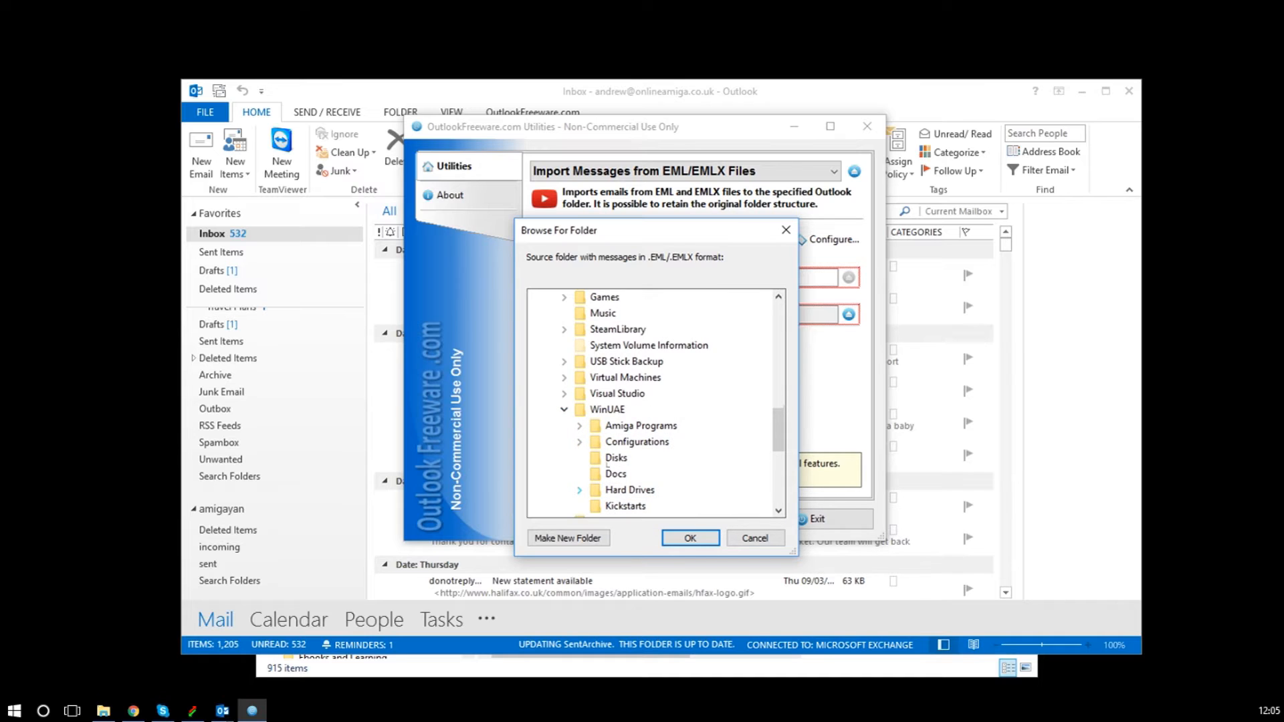
scroll(655, 402, down, 5)
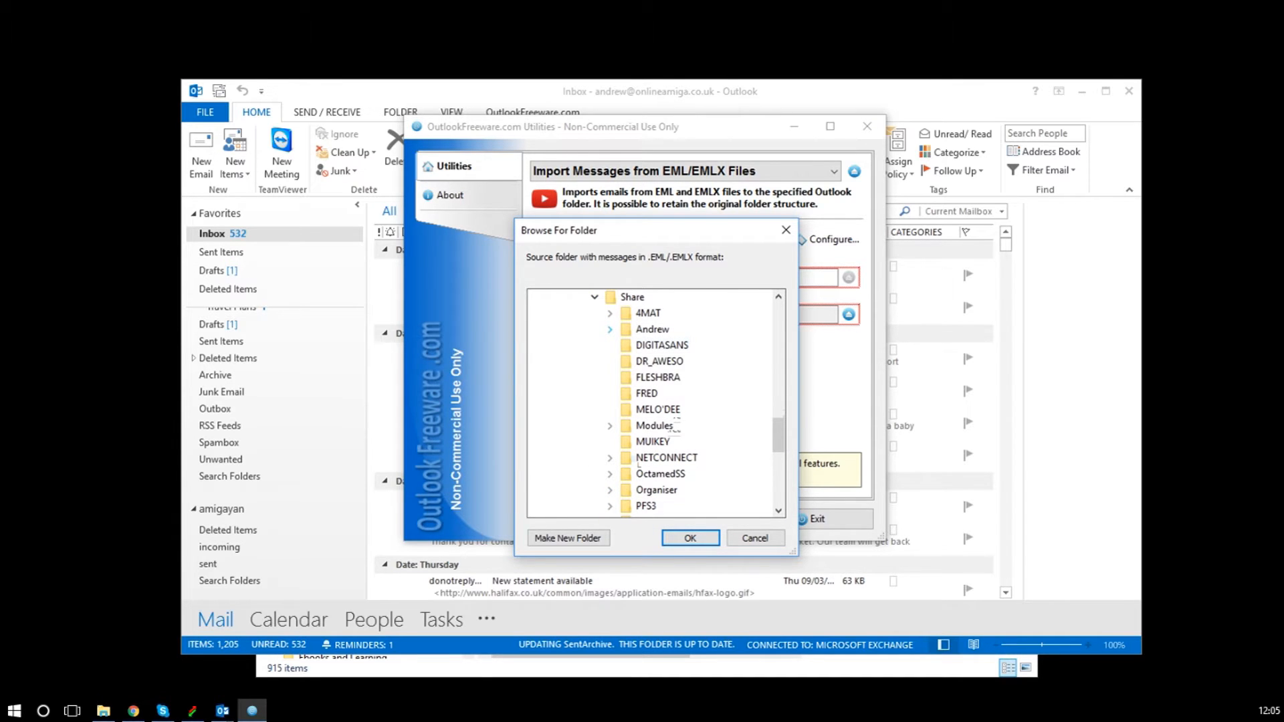
click(609, 329)
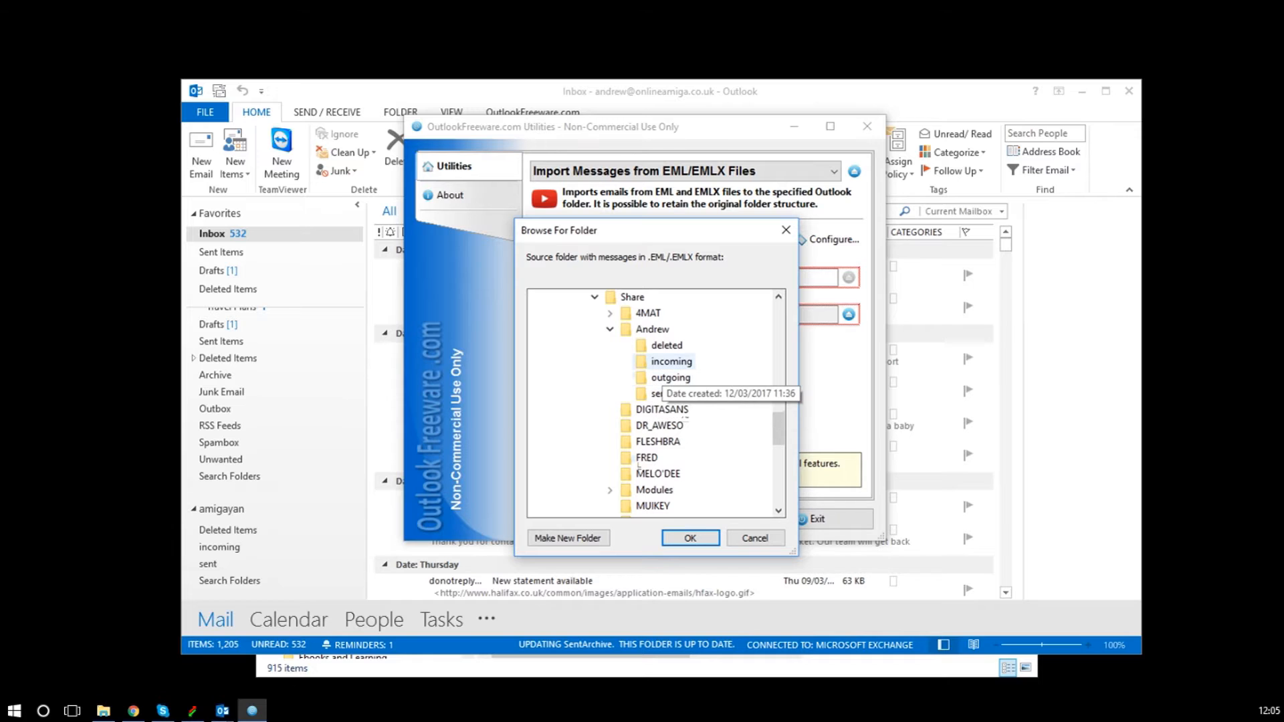
click(671, 361)
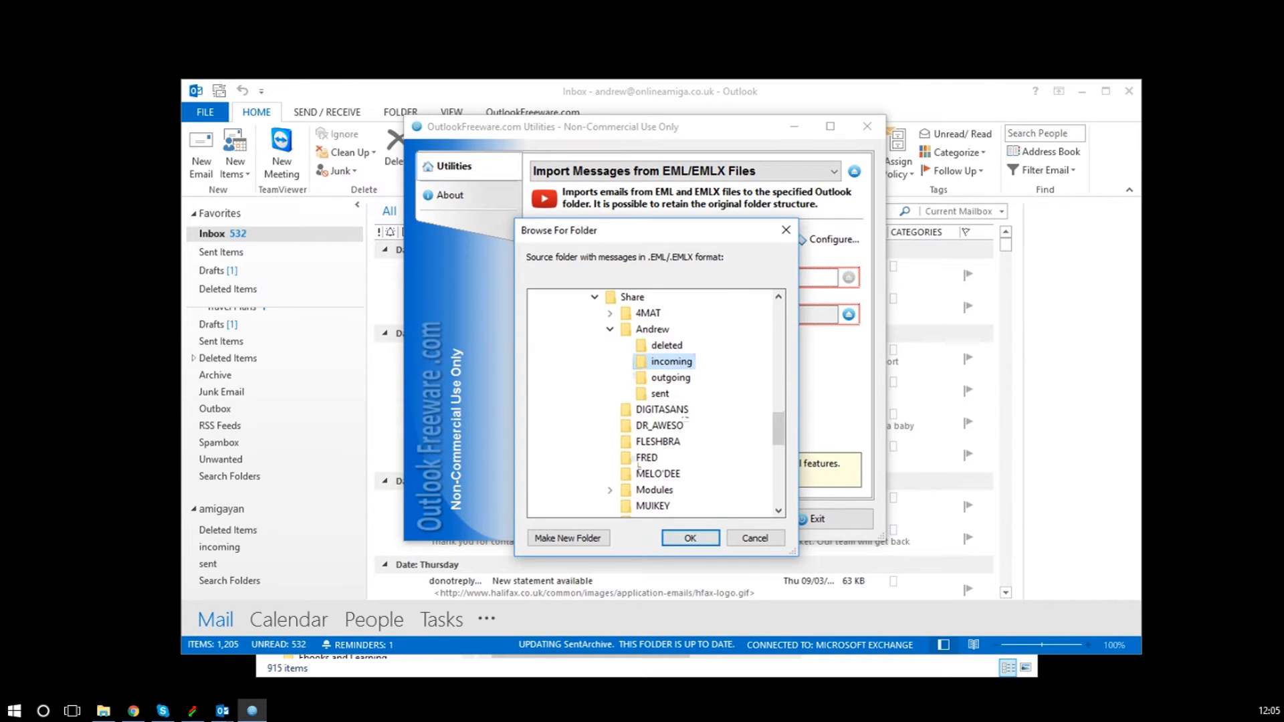
click(690, 537)
Set the destination to the incoming folder of the amigayan data file and run the message import
click(848, 315)
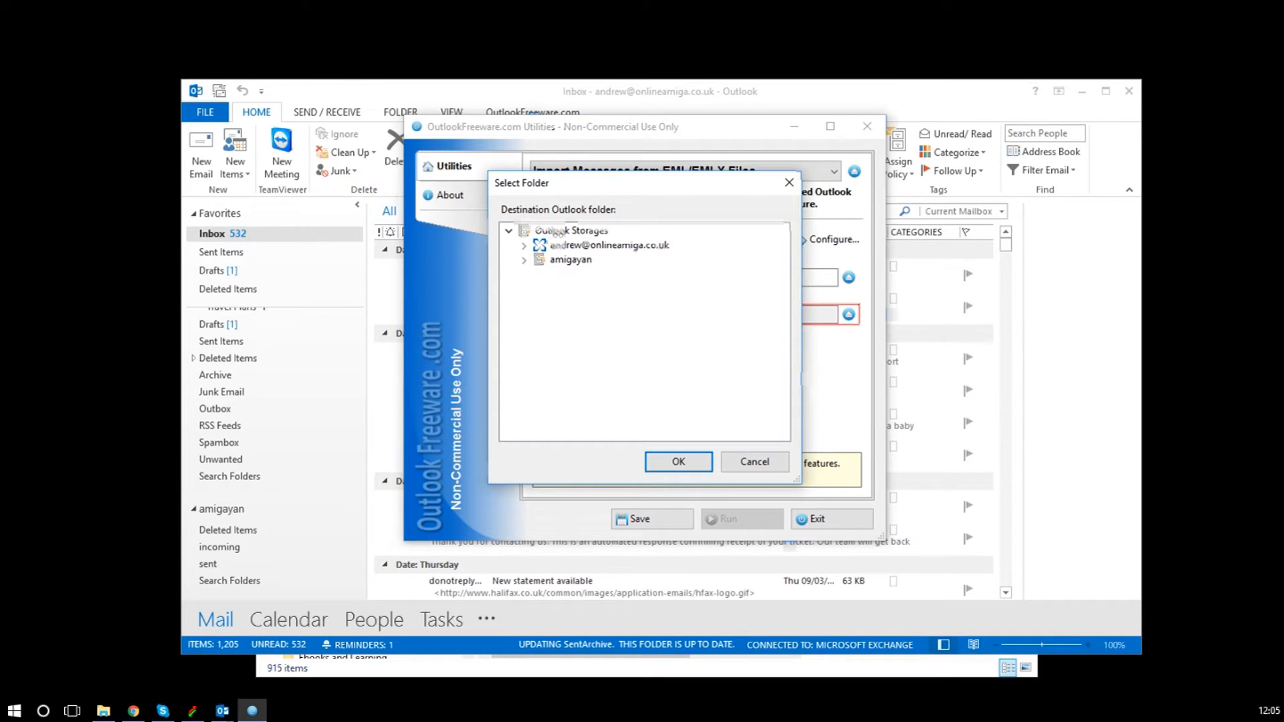
click(523, 260)
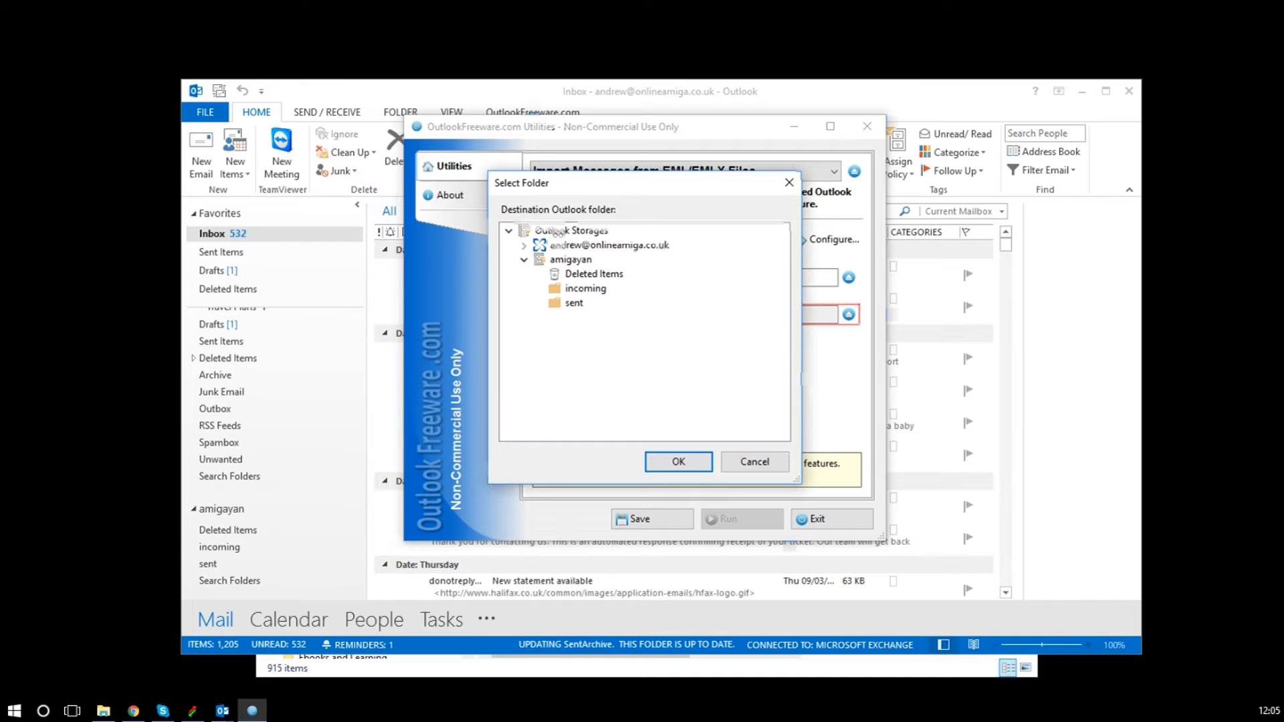
click(585, 288)
click(678, 461)
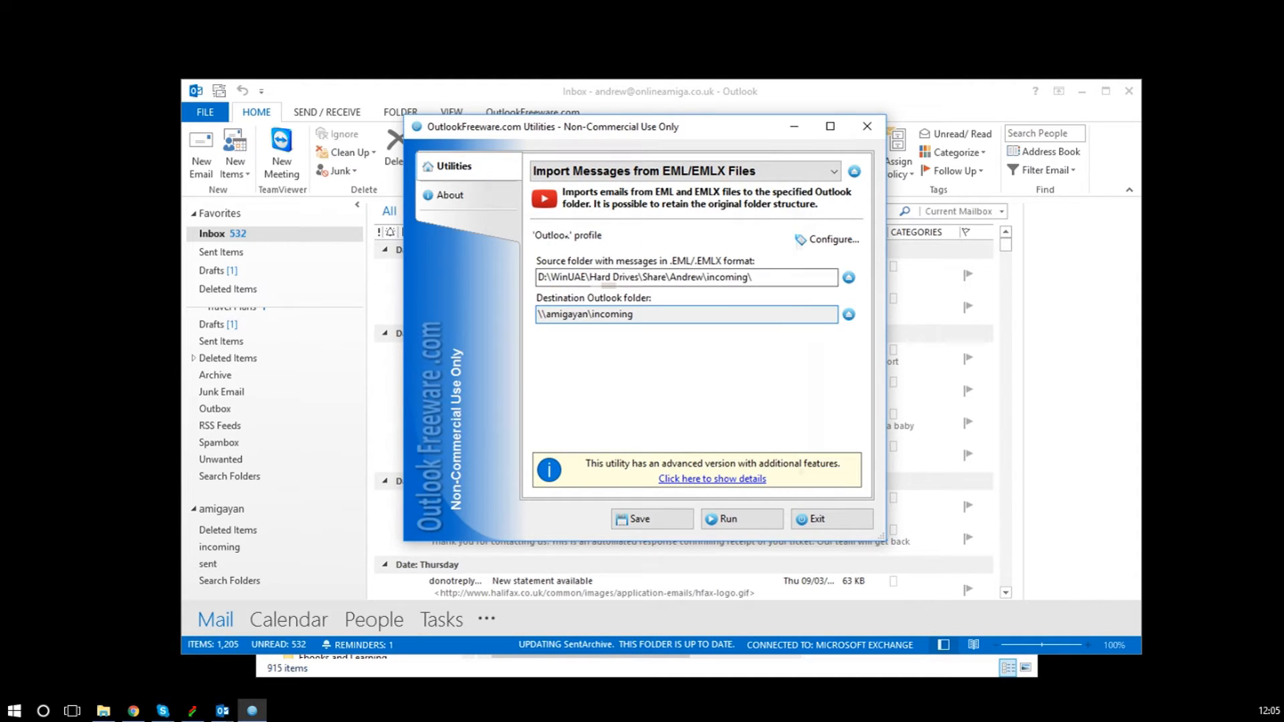
click(727, 519)
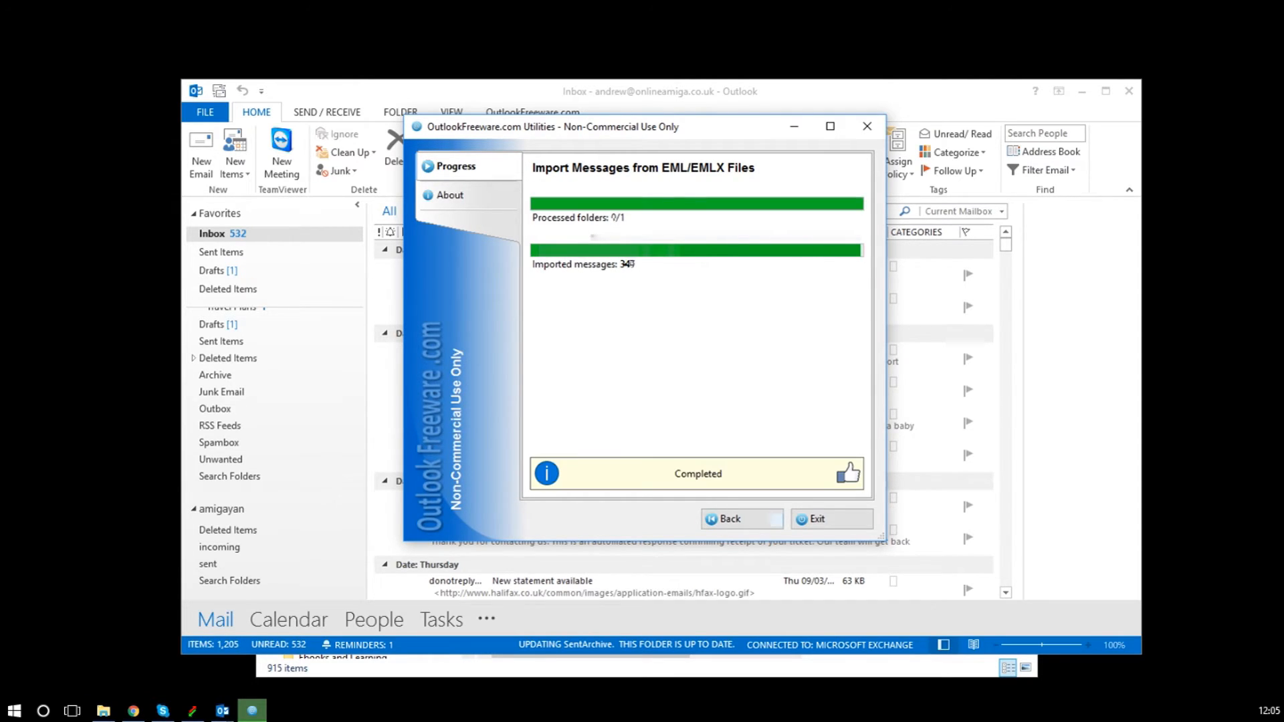
Return to the import settings and change the source to the sent mail folder on Stuff (D:)
click(742, 519)
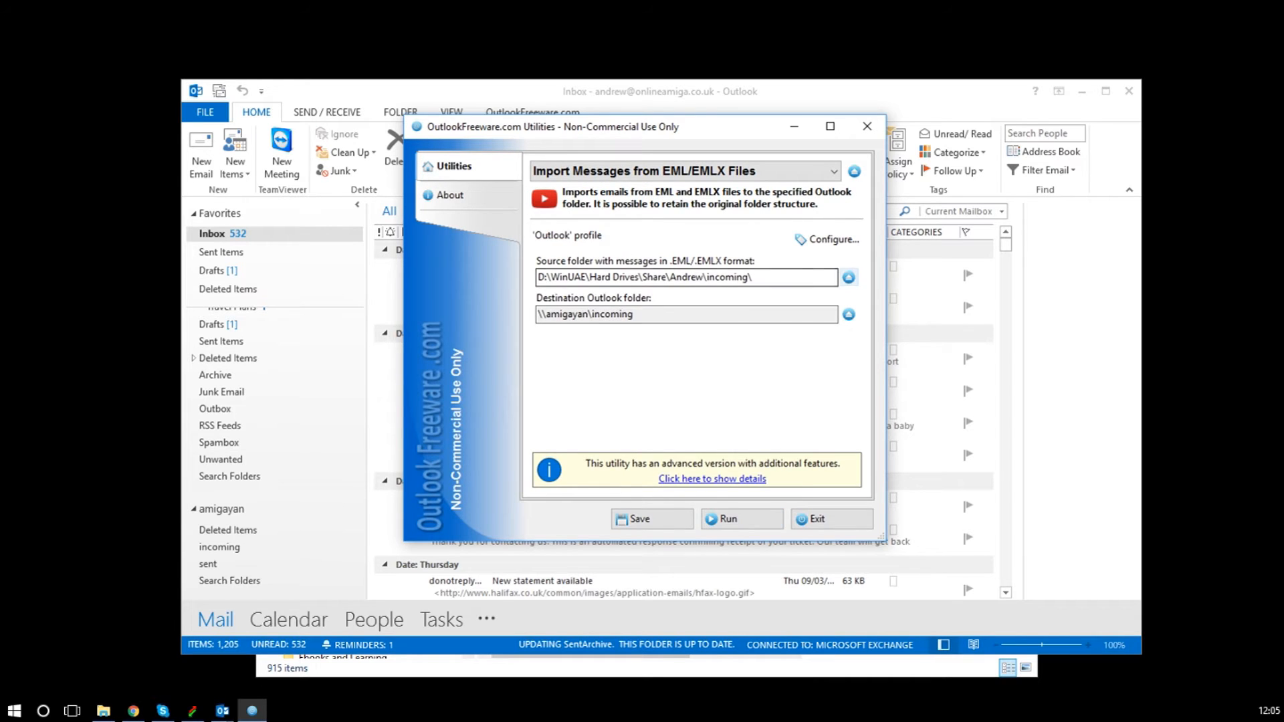
click(849, 277)
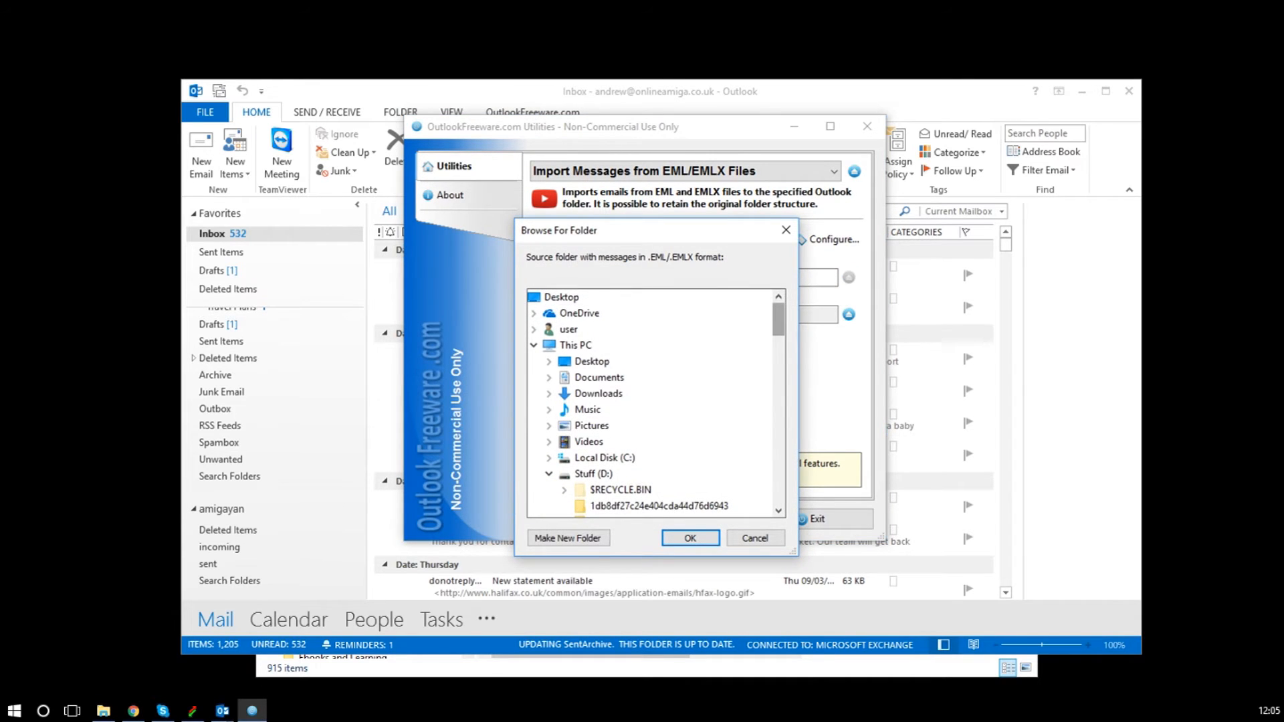
click(660, 441)
click(690, 538)
Set the destination to the sent folder of the amigayan data file, run the import and exit the utility
click(849, 313)
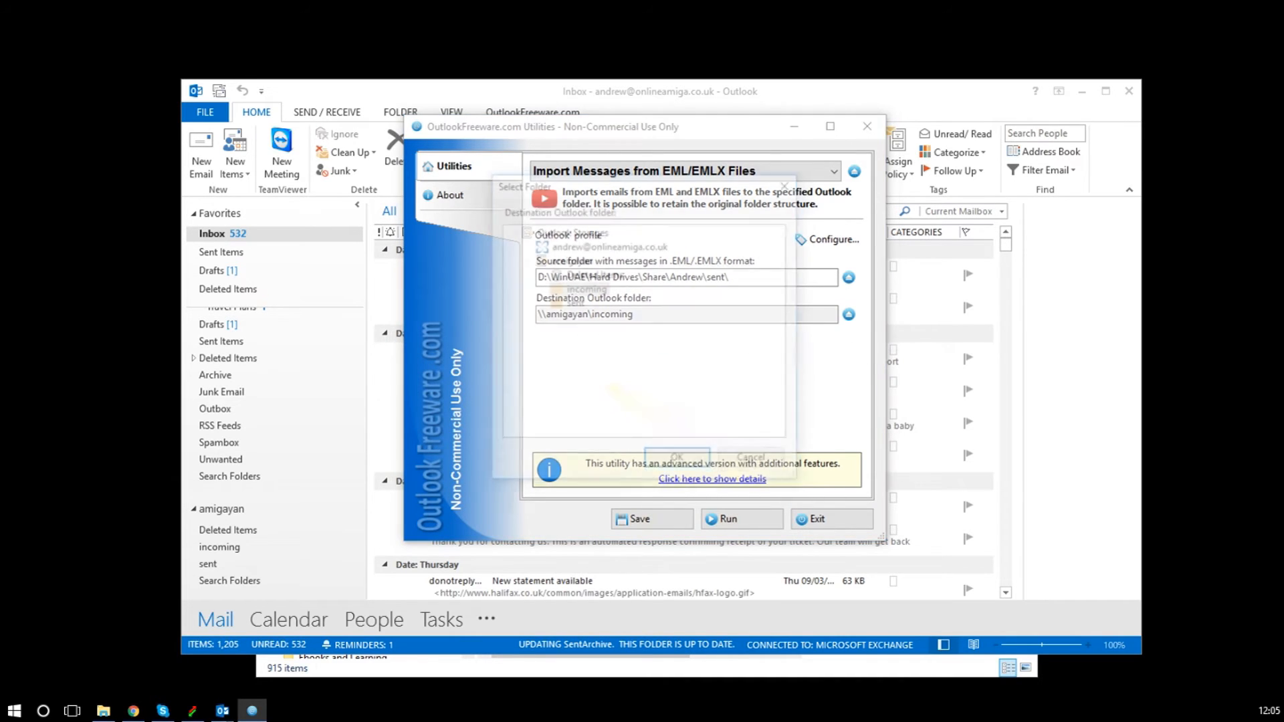
click(574, 302)
key(Return)
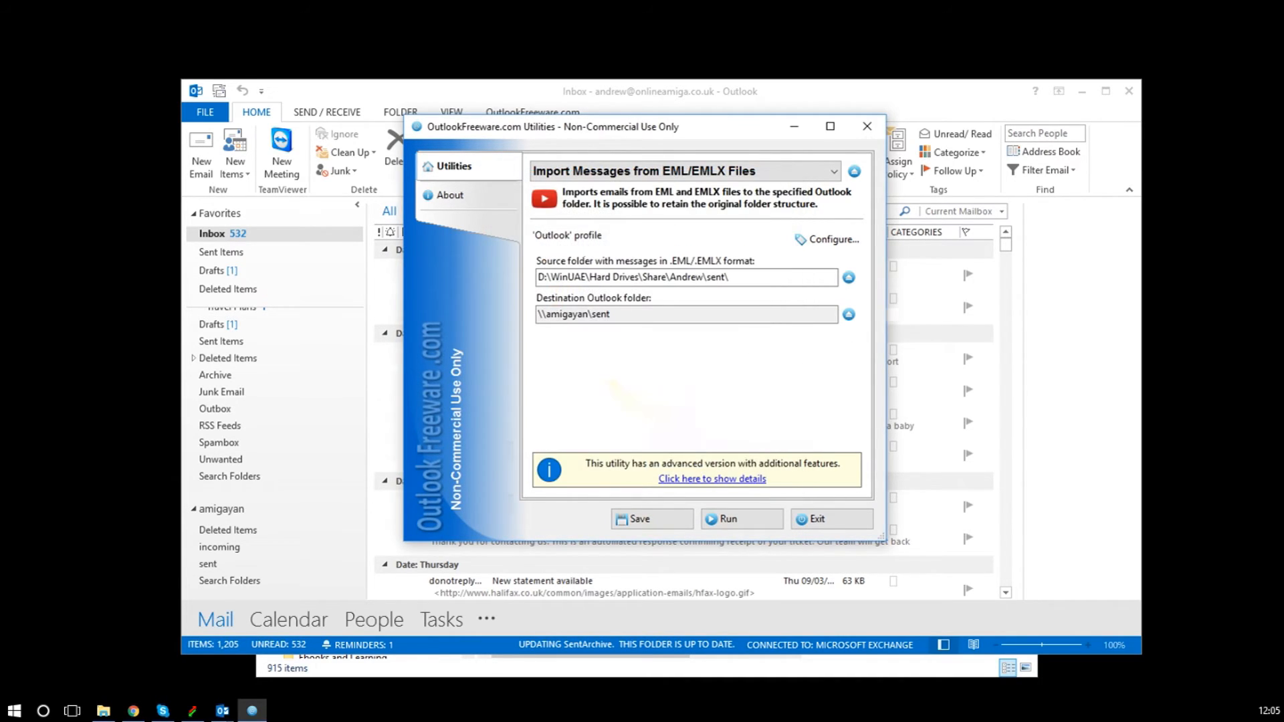
click(729, 519)
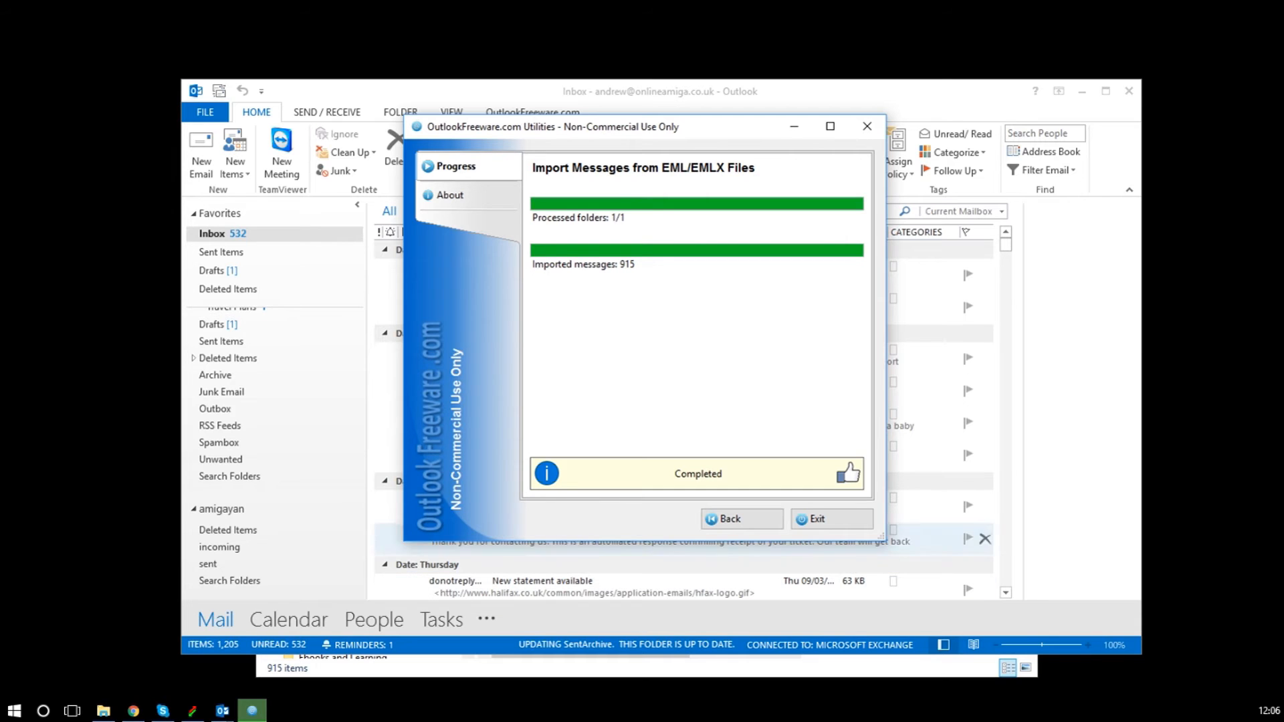
click(817, 519)
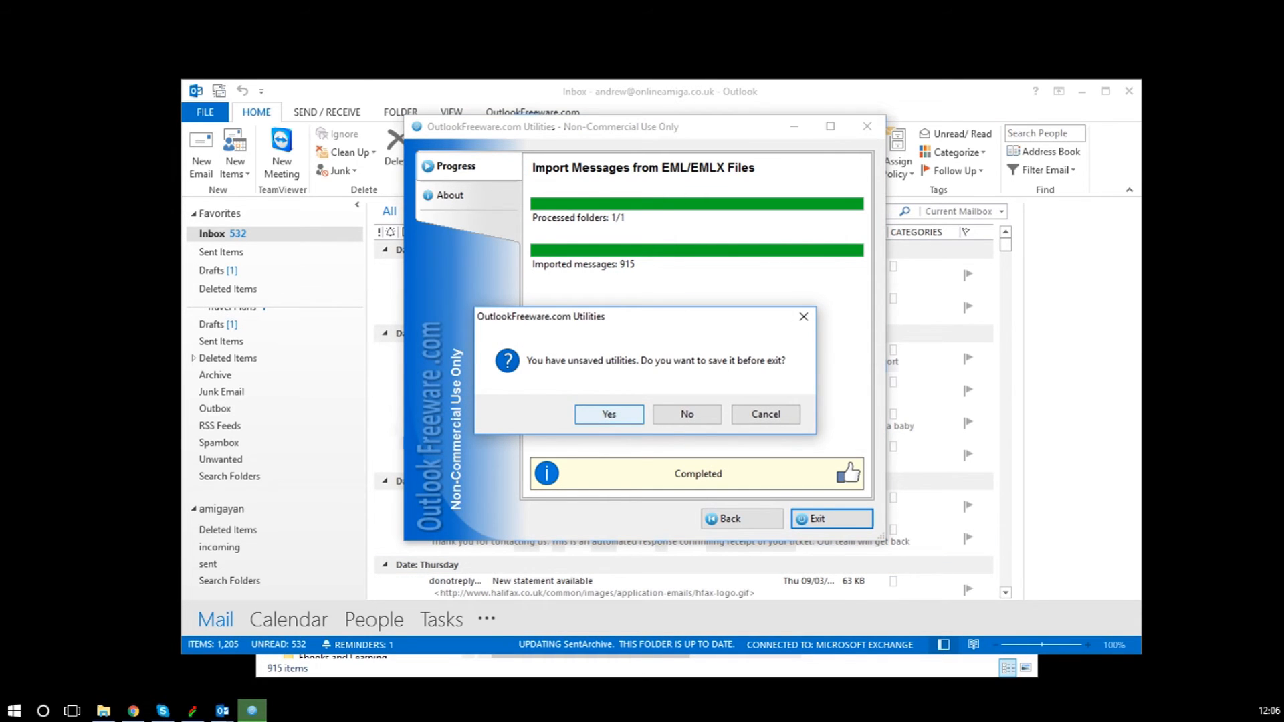
Exit the import utility without saving it and show the amigayan data file's incoming folder in a maximized Outlook window
click(687, 414)
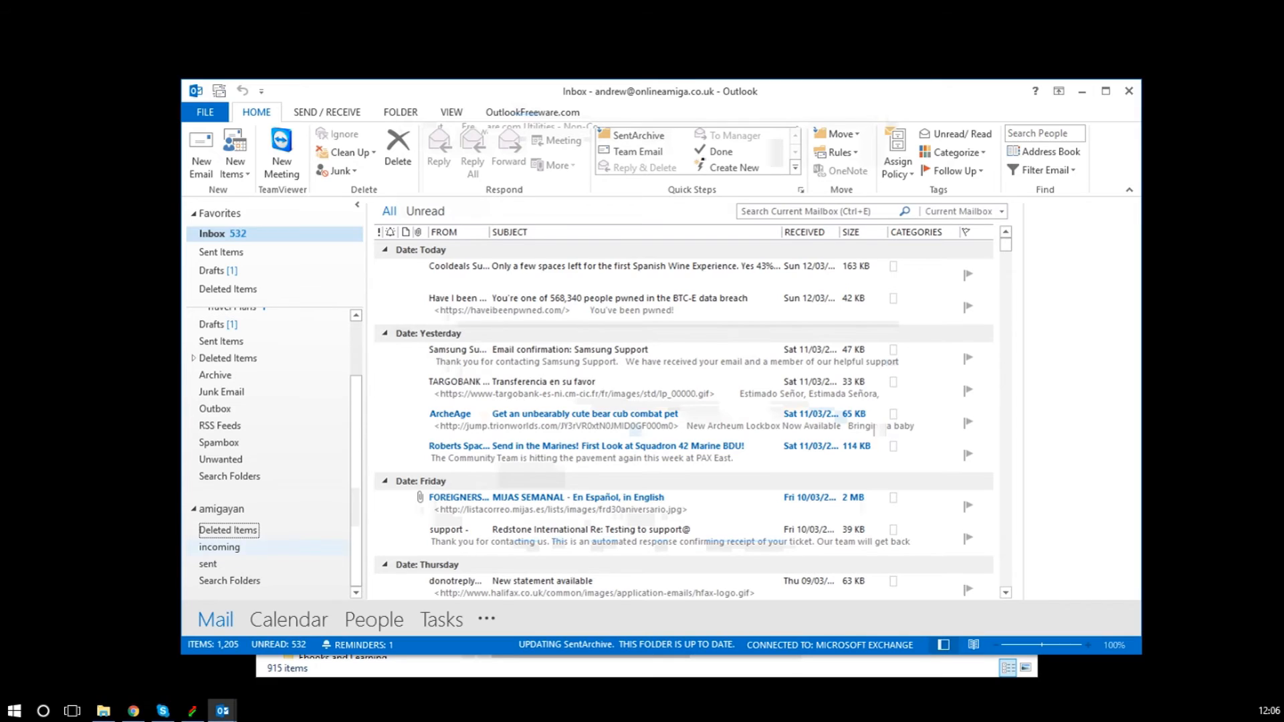
click(219, 547)
double_click(711, 91)
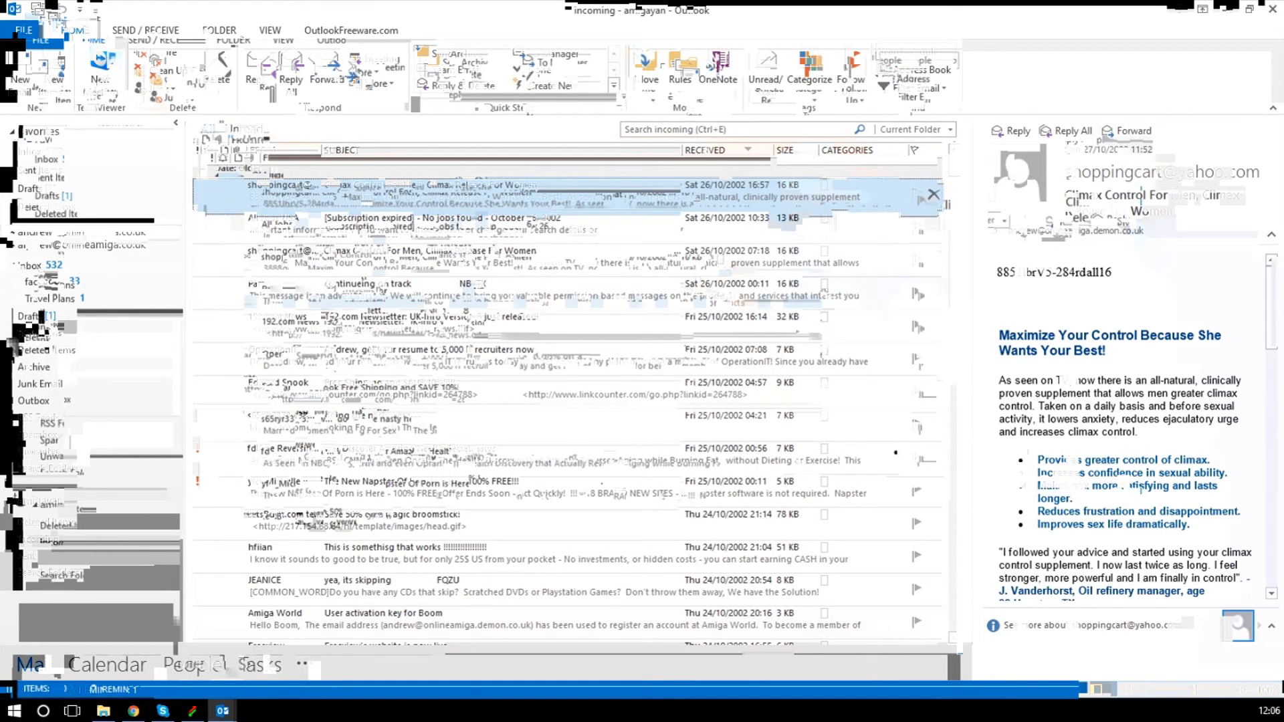
Look through the imported messages in the incoming folder and sort the list by attachments
scroll(932, 195, down, 10)
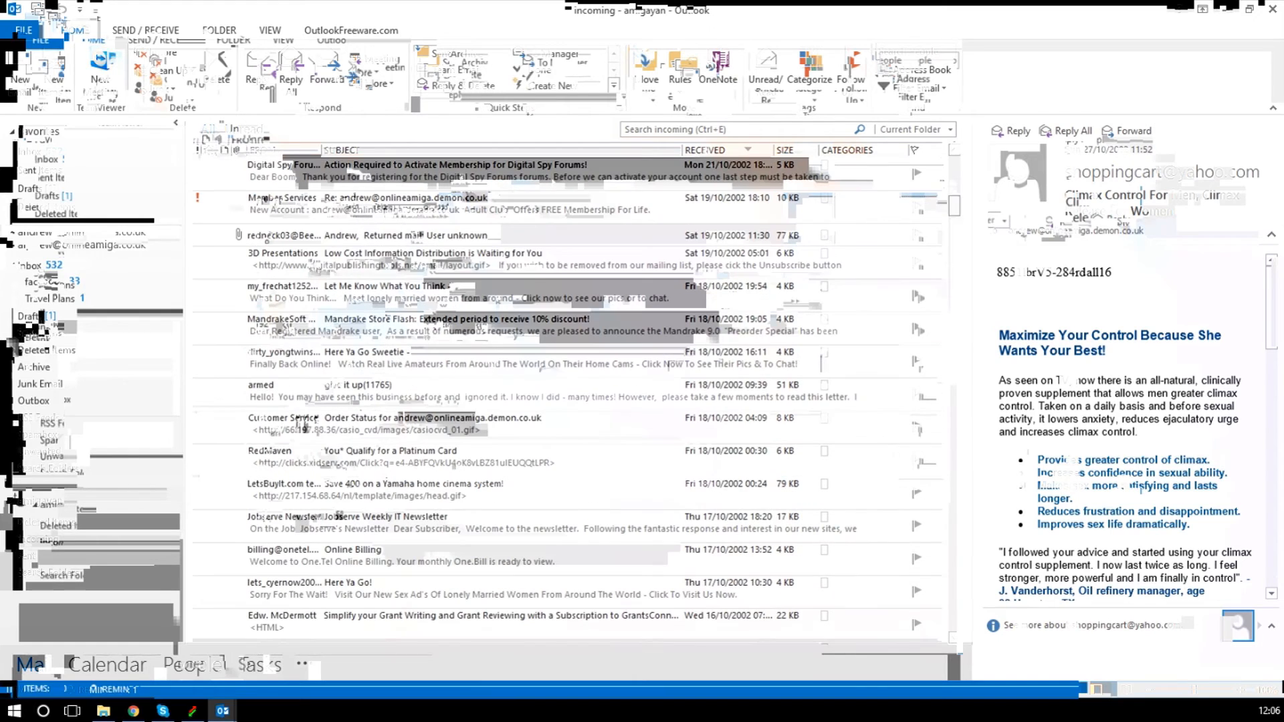
scroll(933, 195, down, 8)
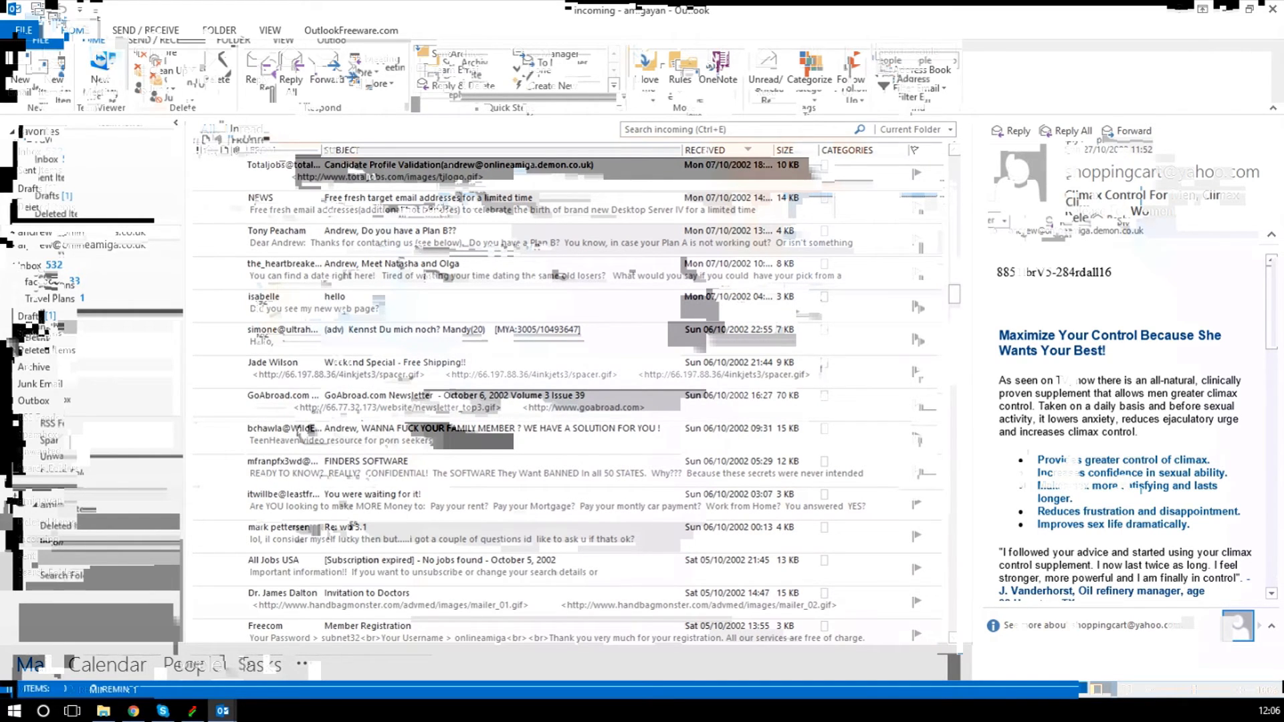
scroll(930, 337, down, 10)
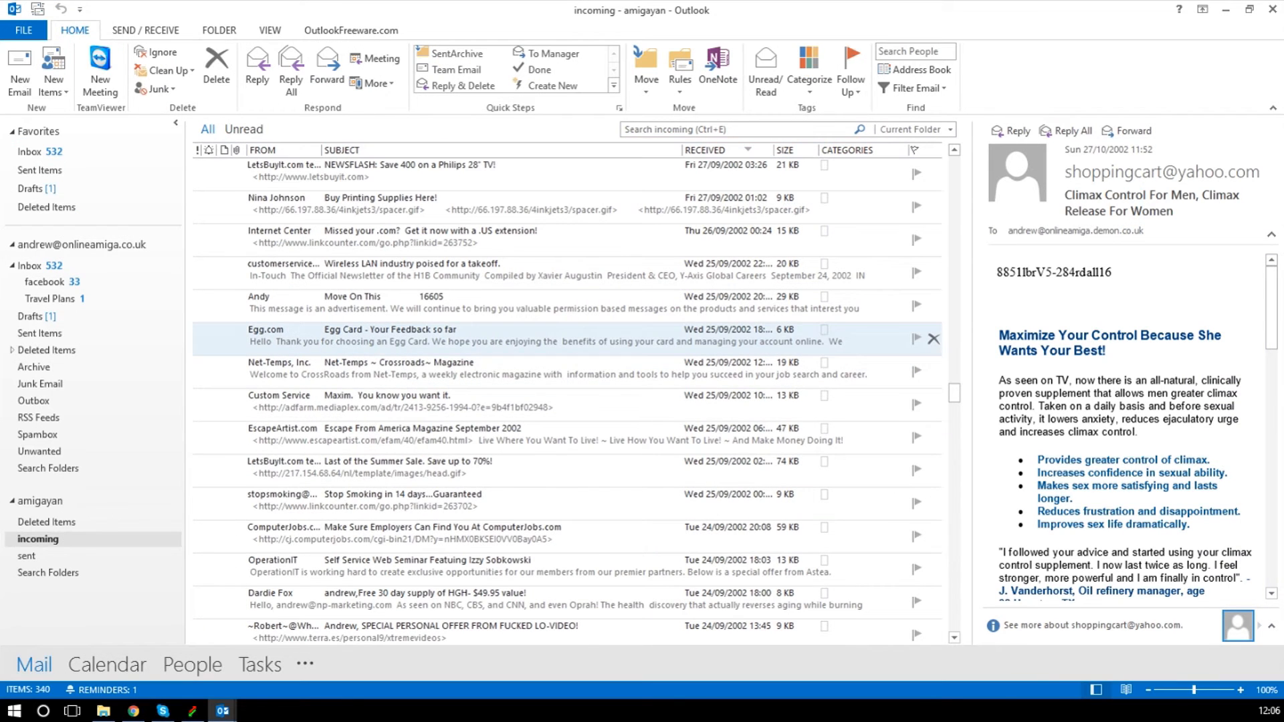
scroll(754, 543, down, 10)
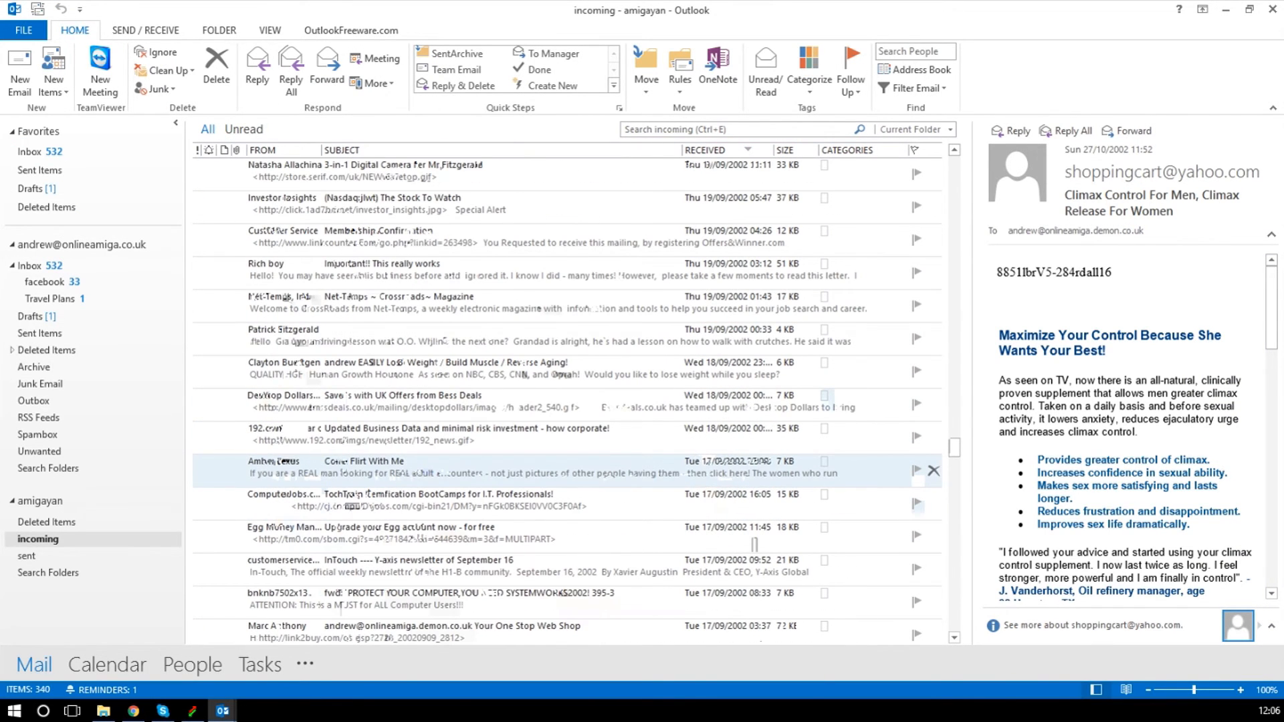
scroll(377, 531, down, 5)
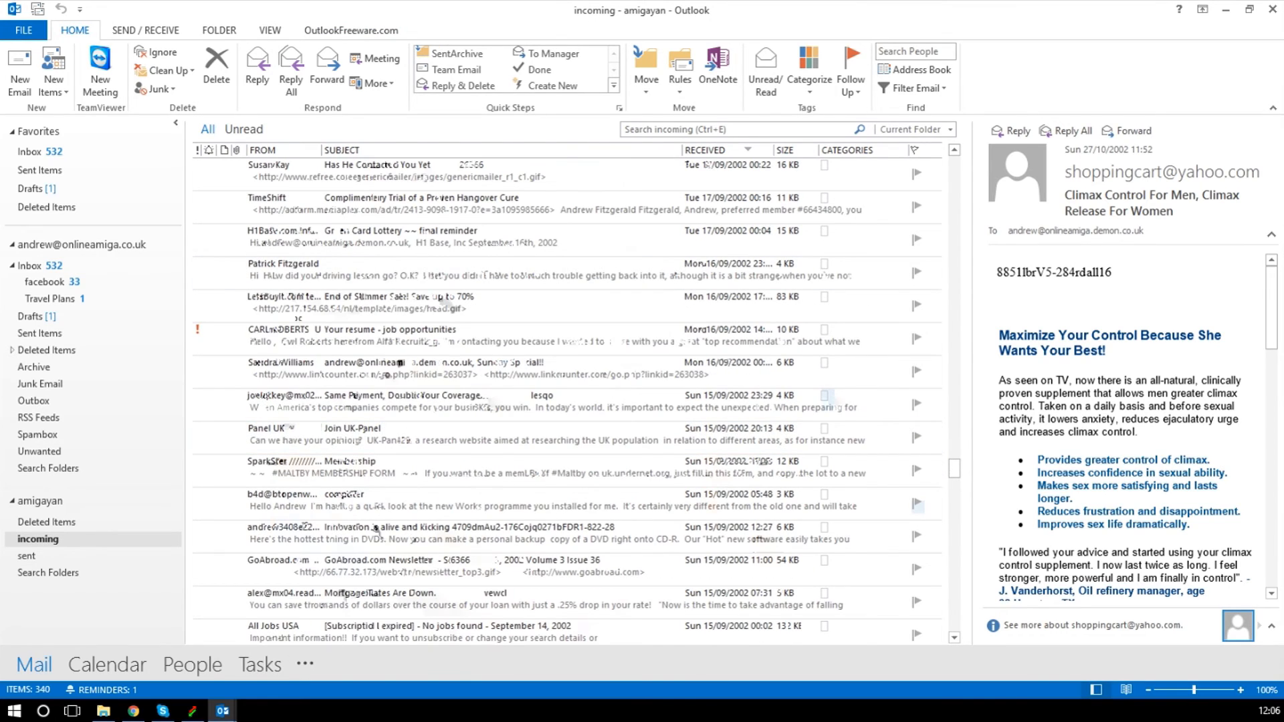
click(236, 150)
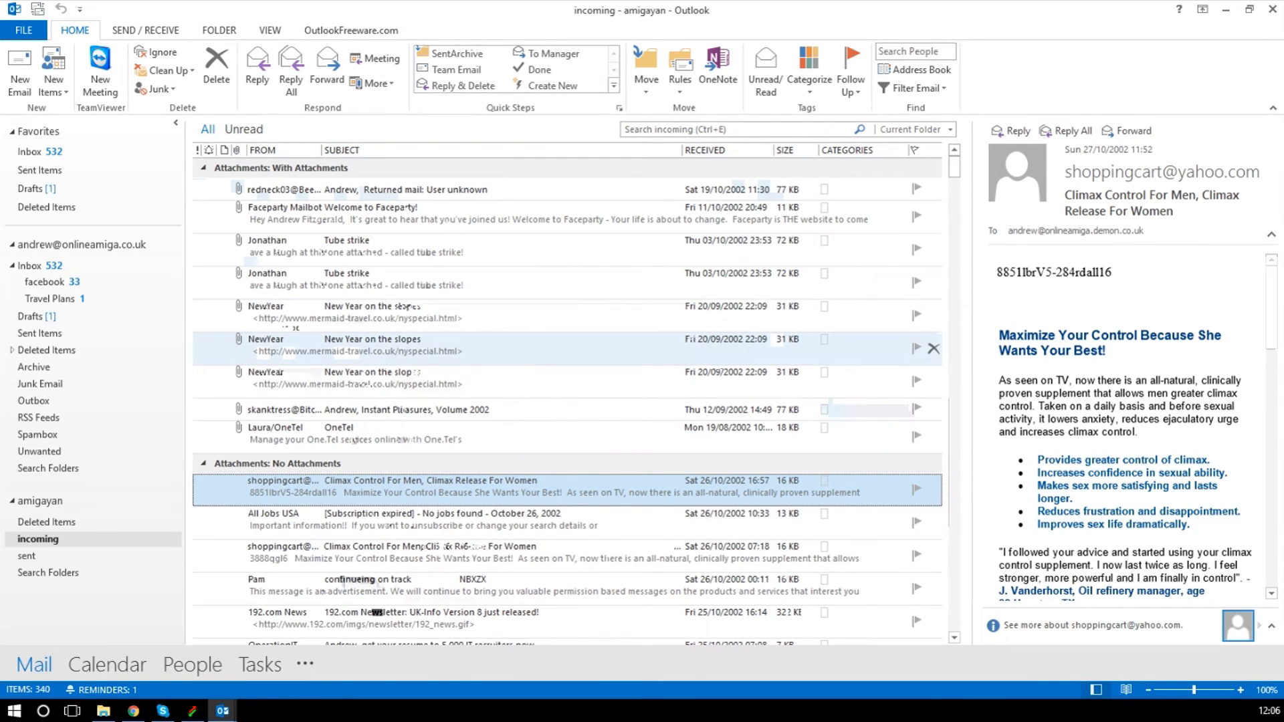
View the tube strike.jpg attachment of the first "Tube strike" message, close the picture and look over the message list again
click(301, 246)
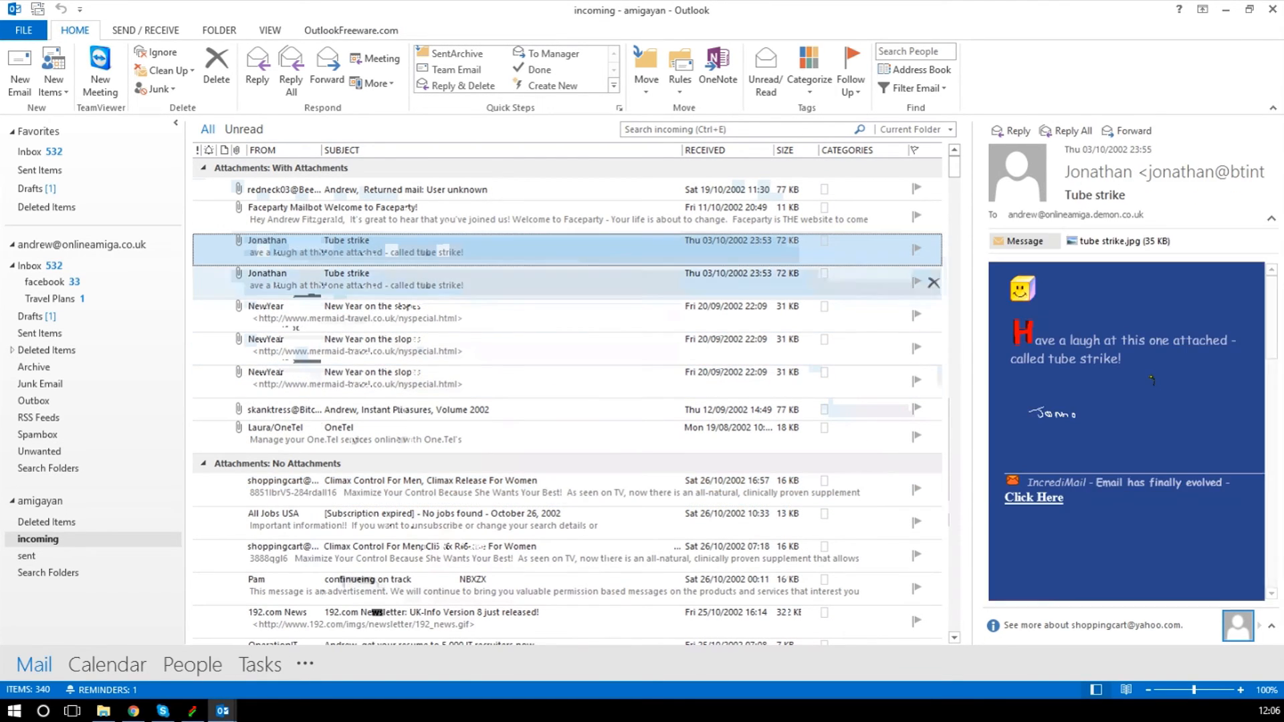
double_click(1109, 241)
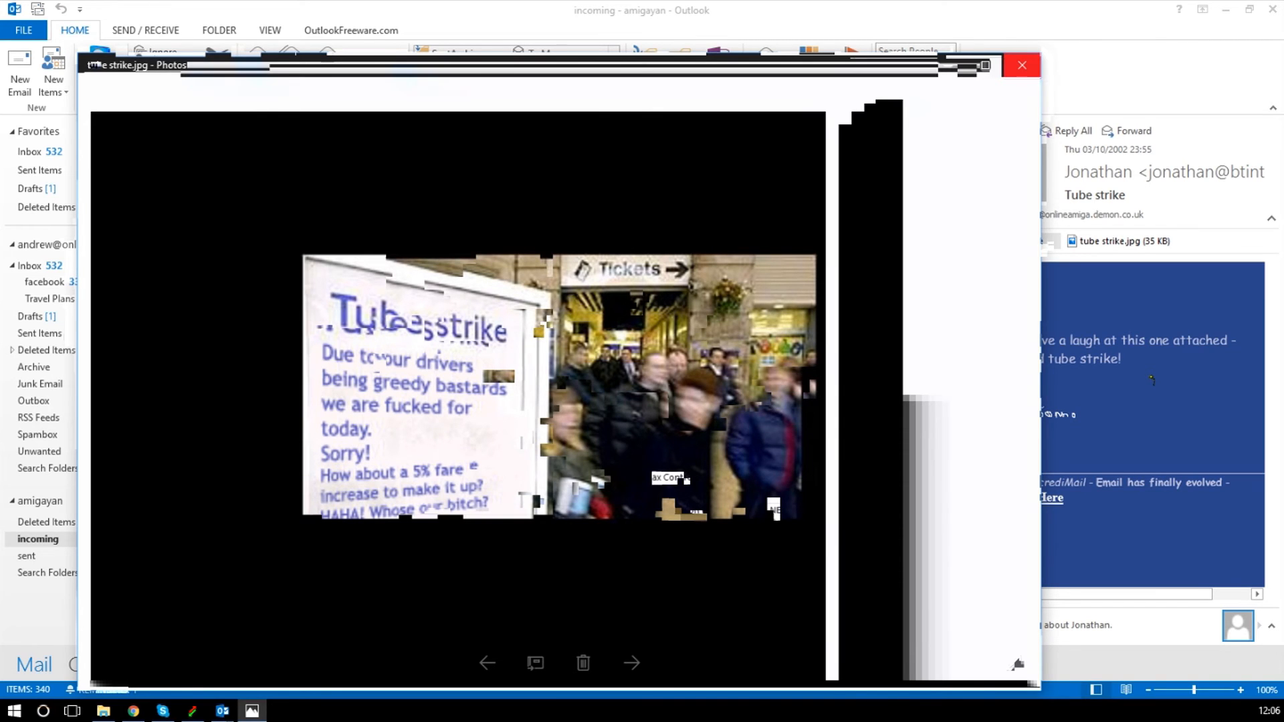
click(1022, 65)
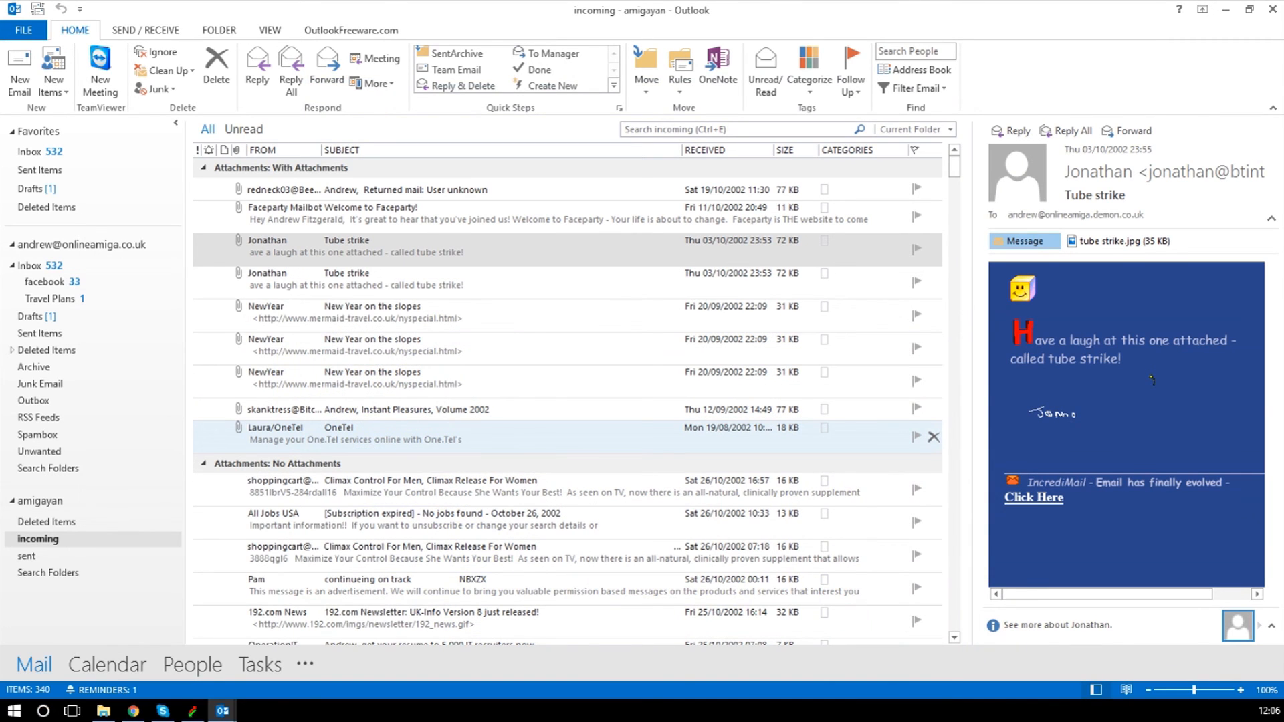
scroll(567, 401, down, 10)
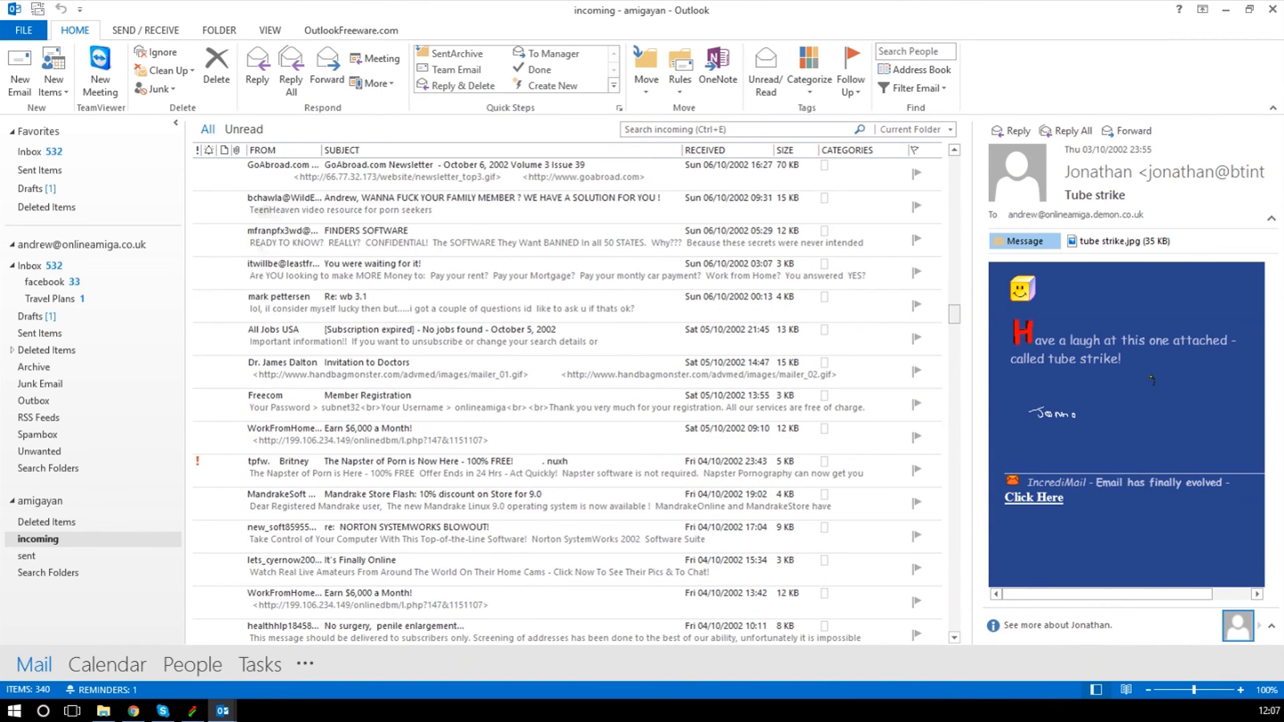
scroll(567, 401, up, 10)
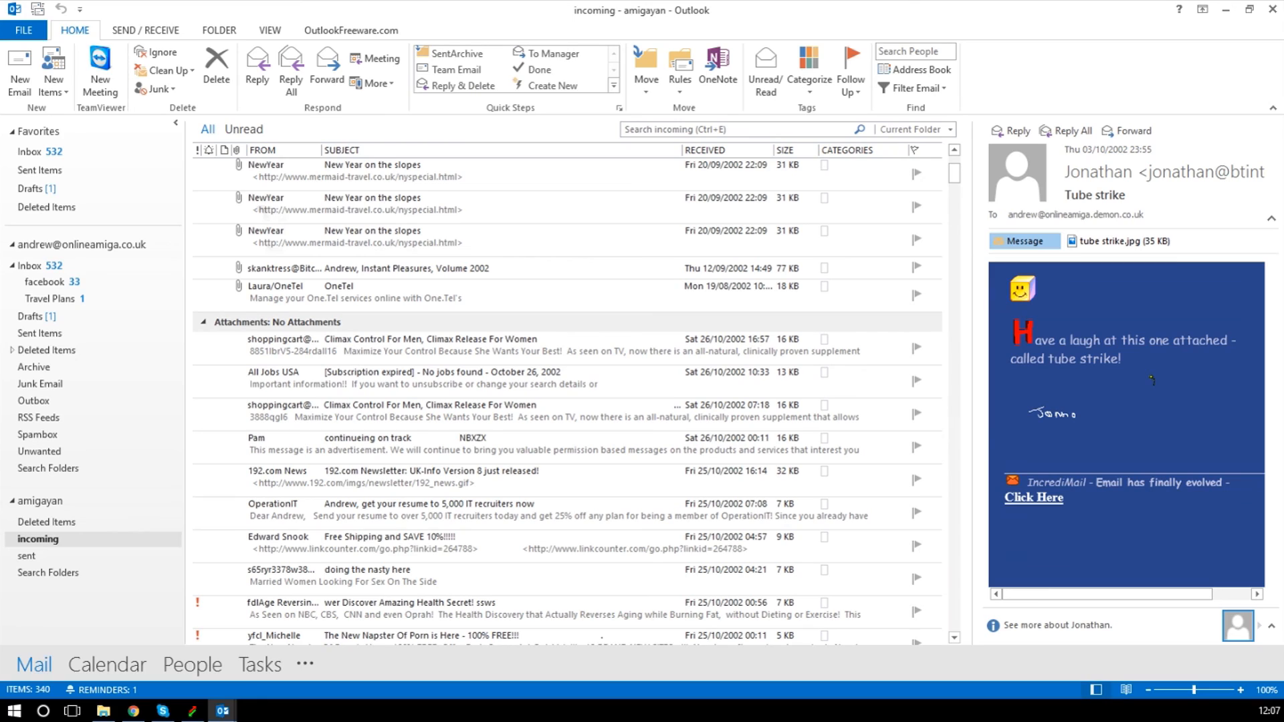